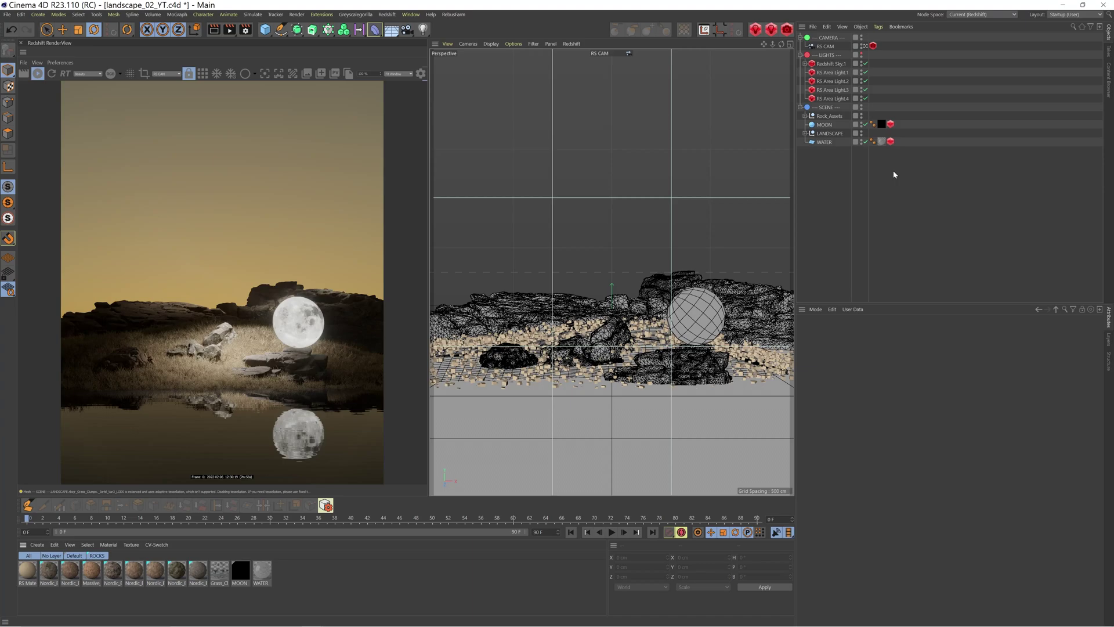
- Open the WATER material's shader graph and inspect its Maxon Noise, Bump Map and Water-preset RS Material nodes
{"action": "left_click", "coordinate": [831, 142]}
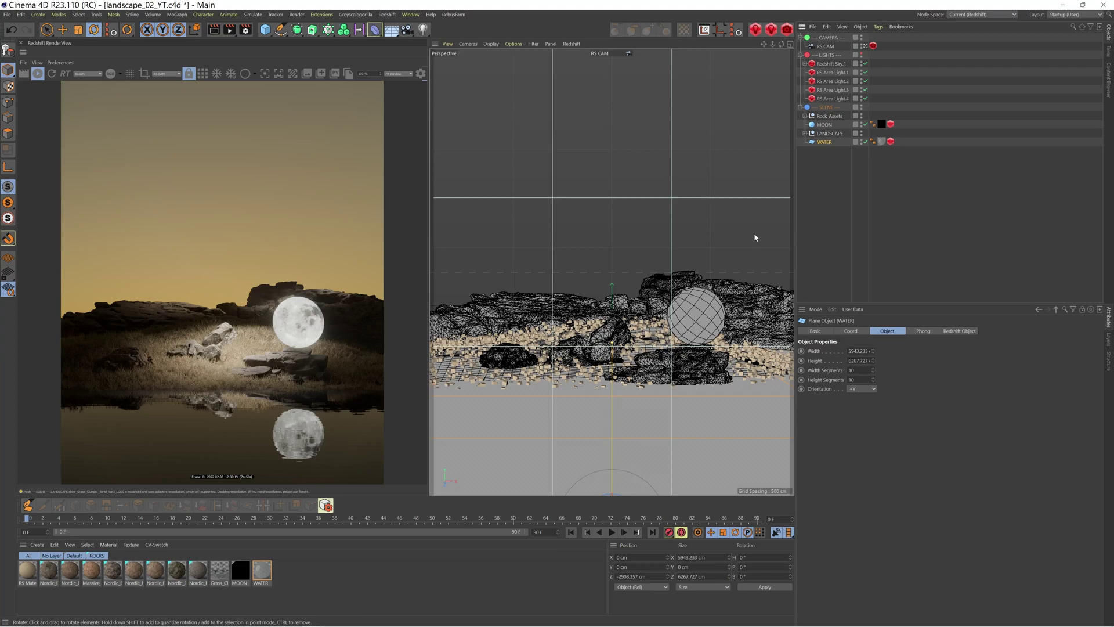
{"action": "double_click", "coordinate": [262, 570]}
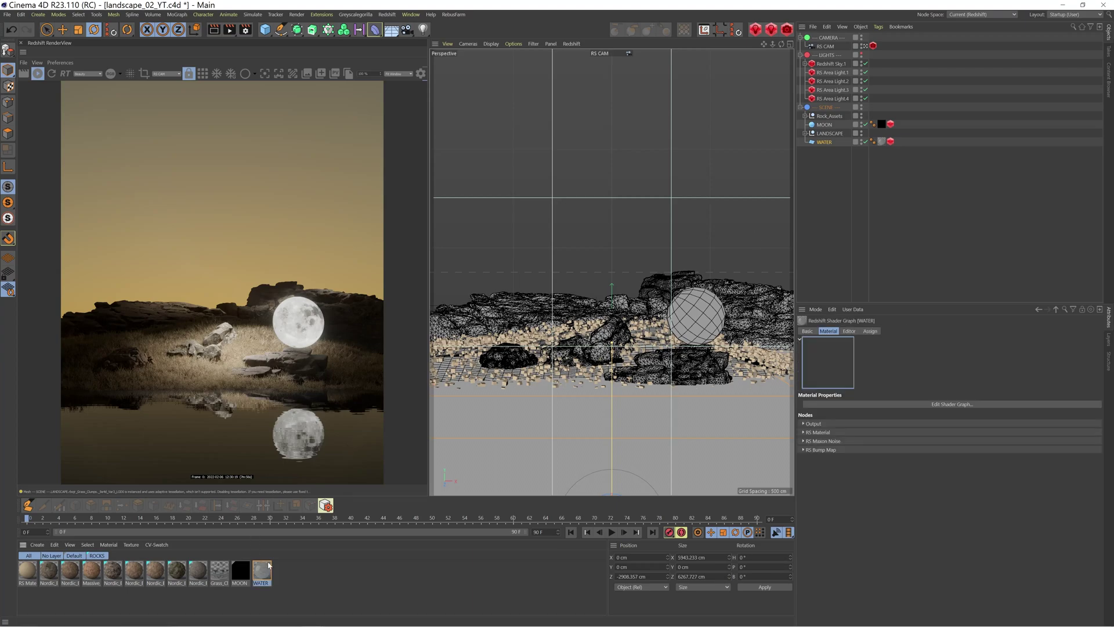
{"action": "left_click_drag", "start_coordinate": [371, 42], "coordinate": [772, 88]}
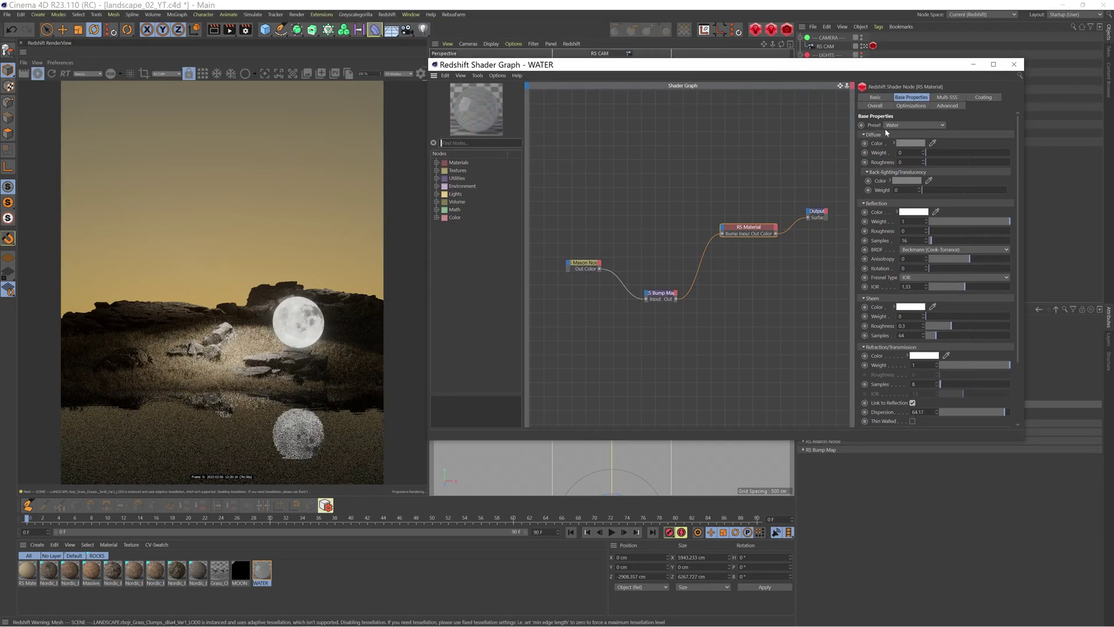
{"action": "left_click_drag", "start_coordinate": [631, 247], "coordinate": [722, 234]}
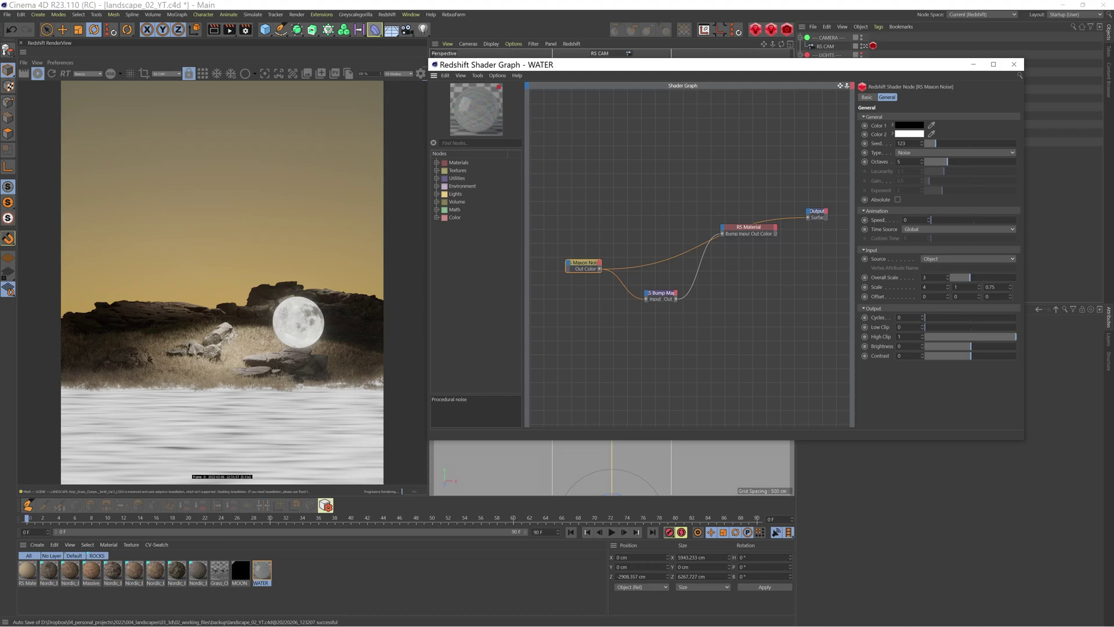
{"action": "left_click", "coordinate": [666, 295]}
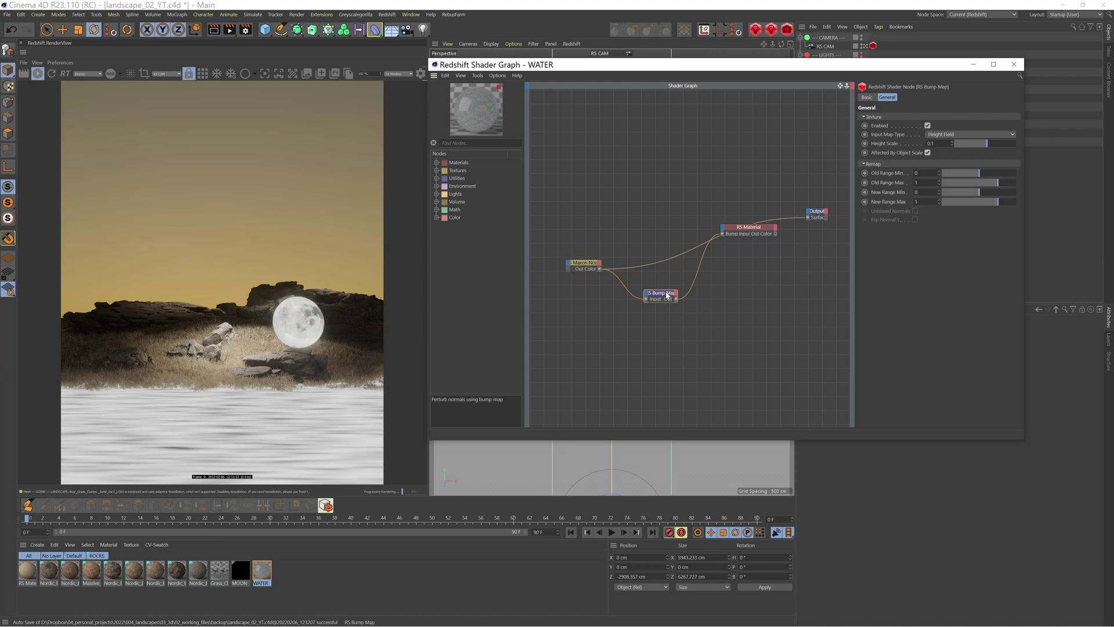
{"action": "left_click", "coordinate": [755, 231]}
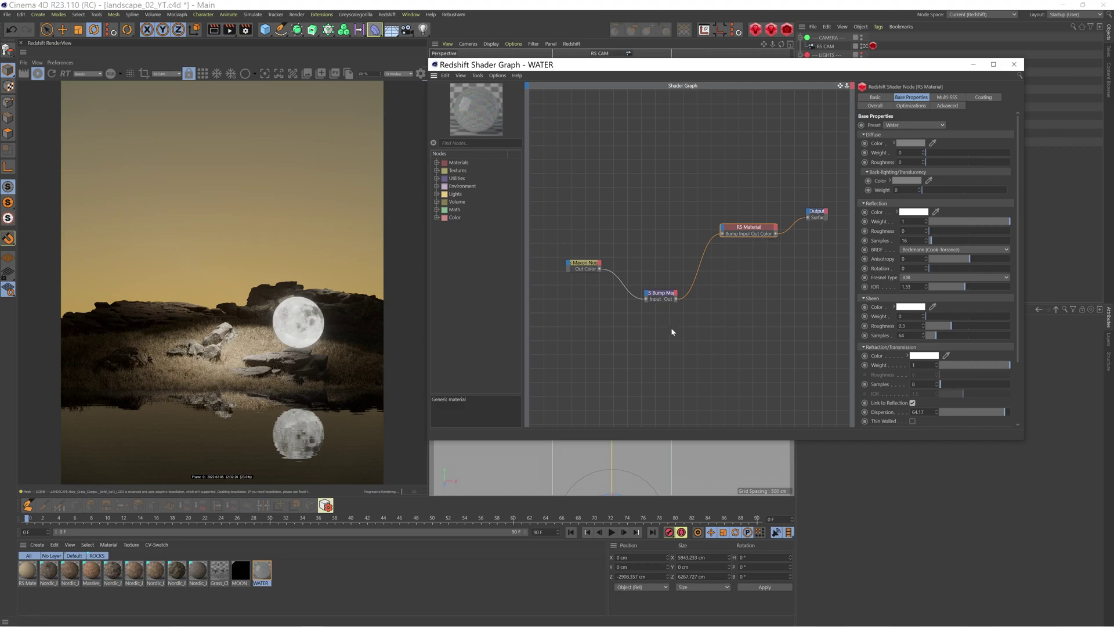
- Review the RS Material's Sub-Surface section, then close the WATER shader graph
{"action": "scroll", "coordinate": [949, 408], "scroll_direction": "down", "scroll_amount": 3}
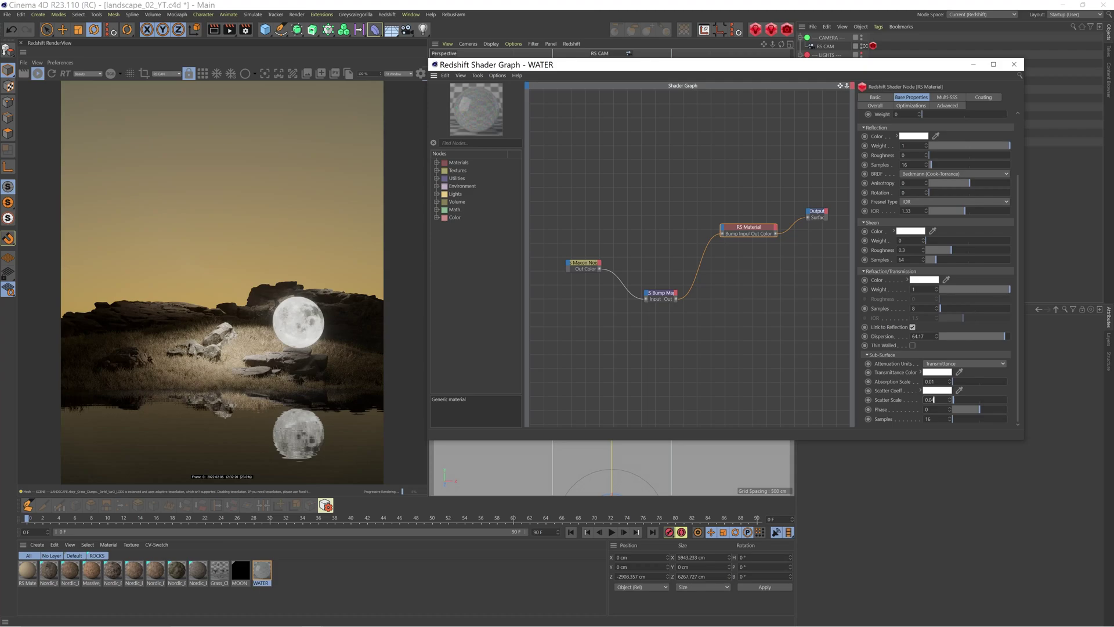
{"action": "left_click", "coordinate": [1014, 65]}
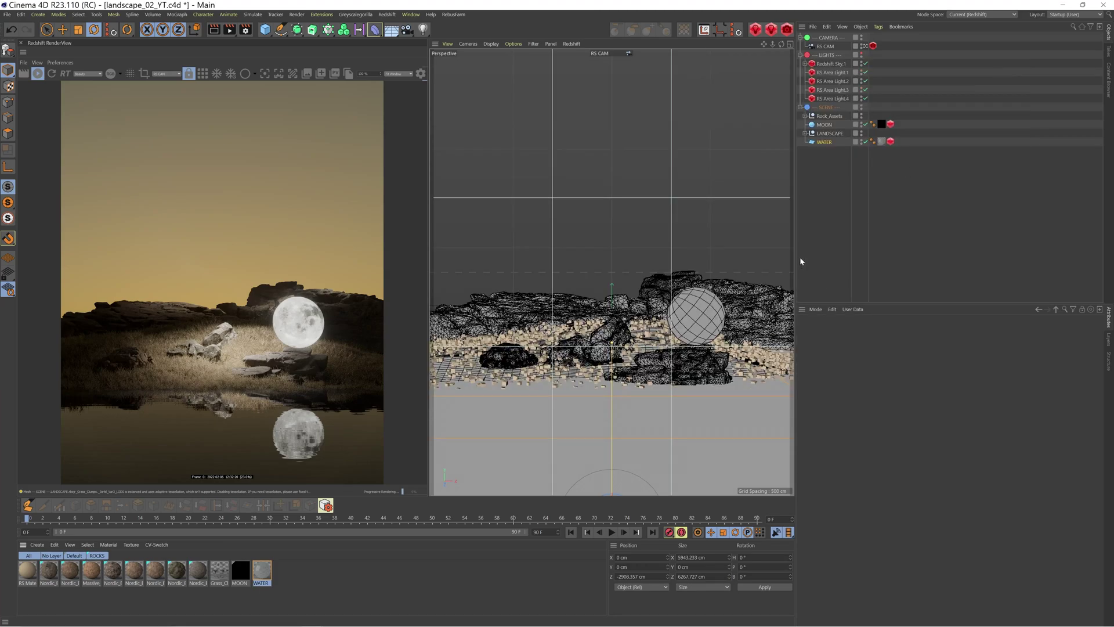
- Under LANDSCAPE, hide MOON and Rock_Assets and disable the FRONT grass matrix
{"action": "left_click", "coordinate": [830, 133]}
{"action": "left_click", "coordinate": [805, 133]}
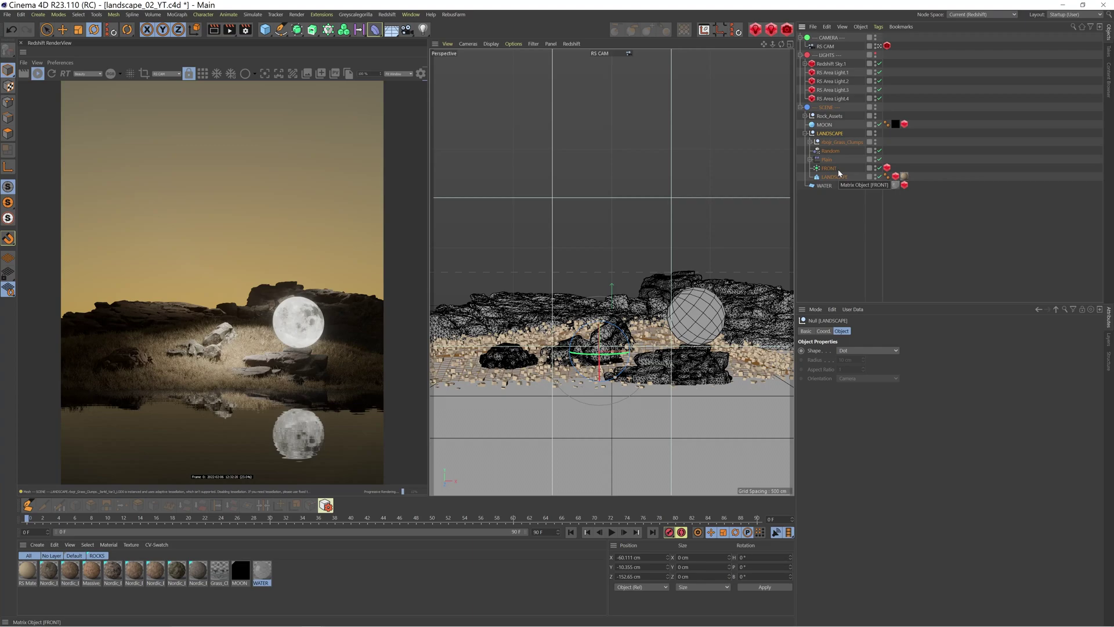
{"action": "left_click", "coordinate": [878, 124], "text": "ctrl"}
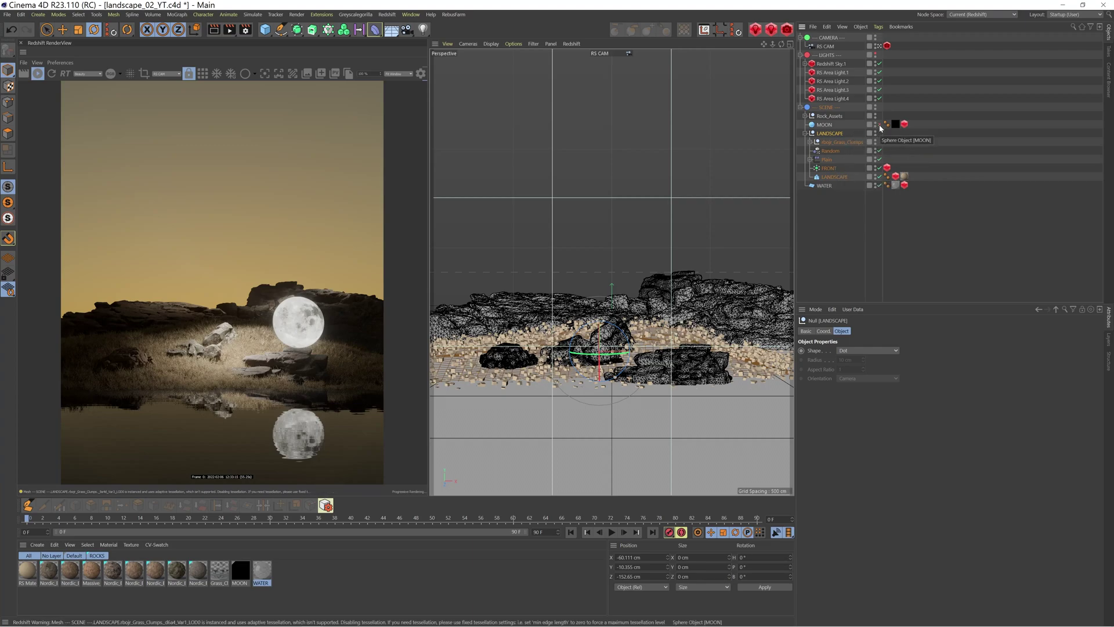
{"action": "left_click", "coordinate": [875, 116], "text": "ctrl"}
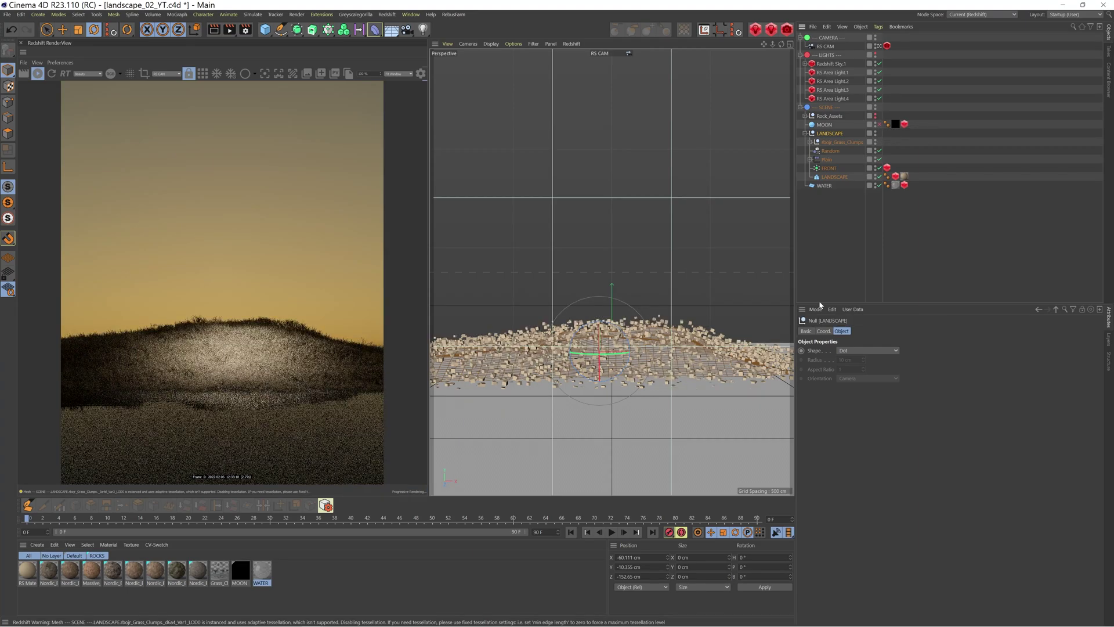
{"action": "left_click", "coordinate": [827, 176]}
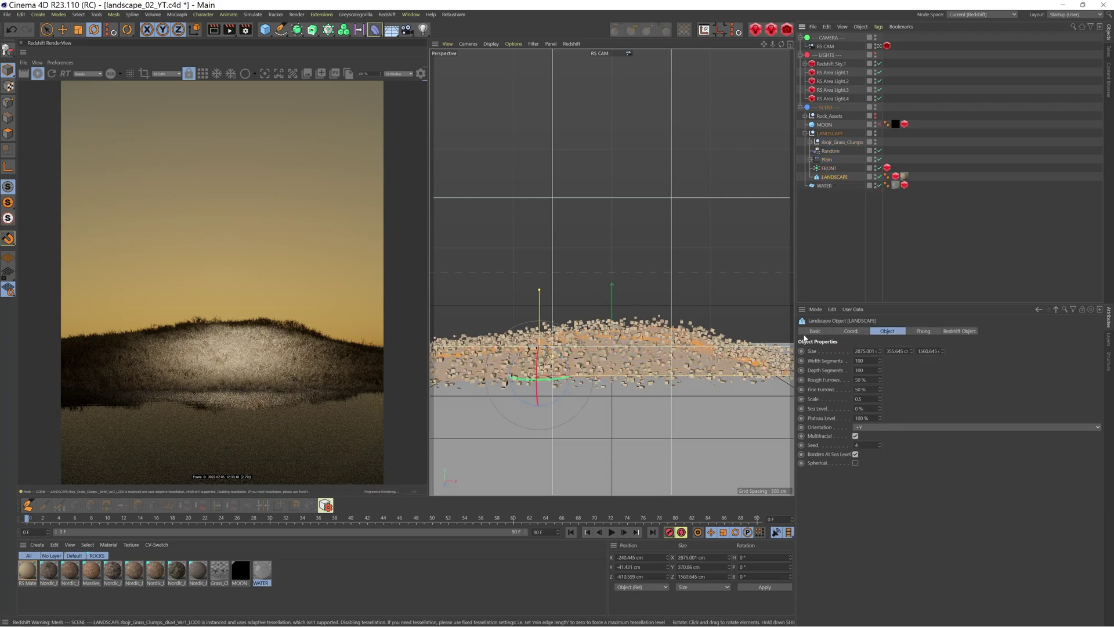
{"action": "left_click", "coordinate": [880, 168]}
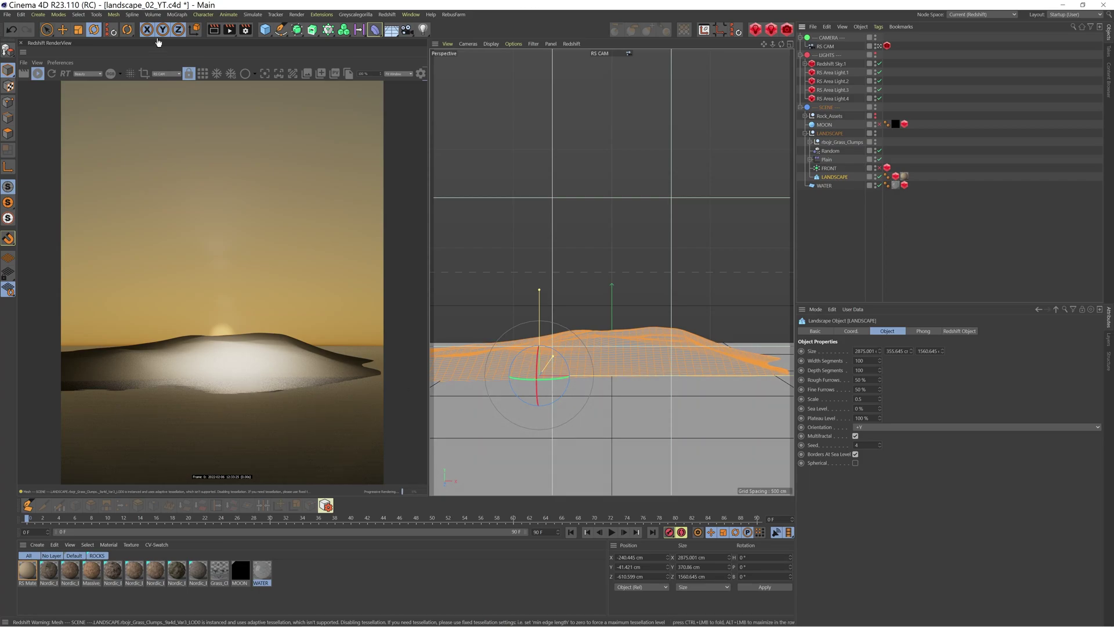
{"action": "left_click", "coordinate": [177, 14]}
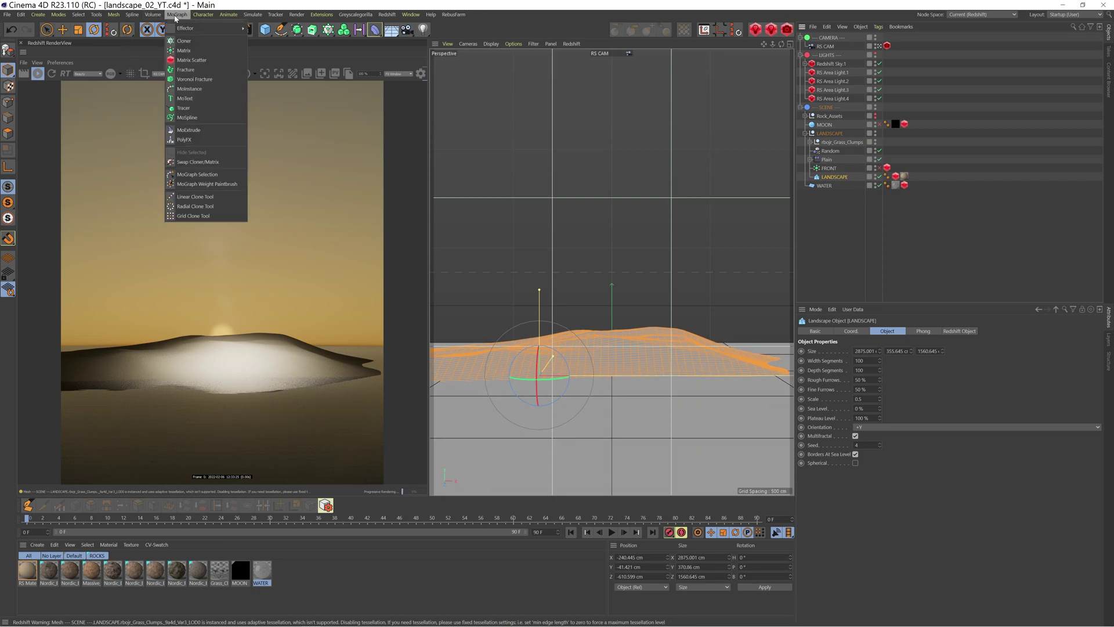
{"action": "left_click", "coordinate": [183, 51]}
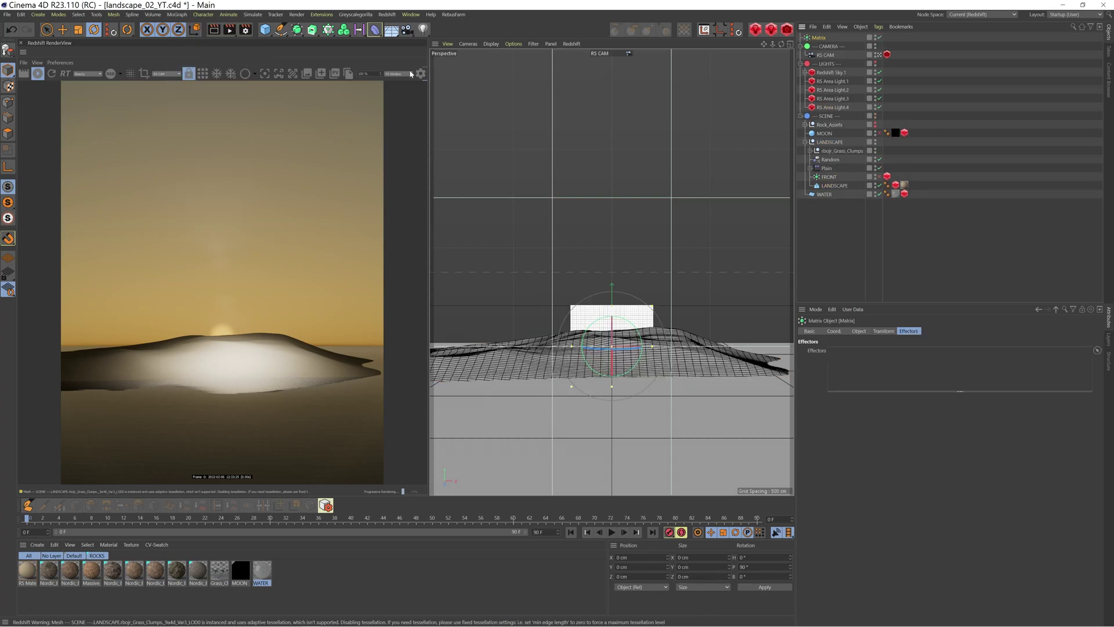
{"action": "right_click", "coordinate": [819, 40]}
{"action": "mouse_move", "coordinate": [905, 121]}
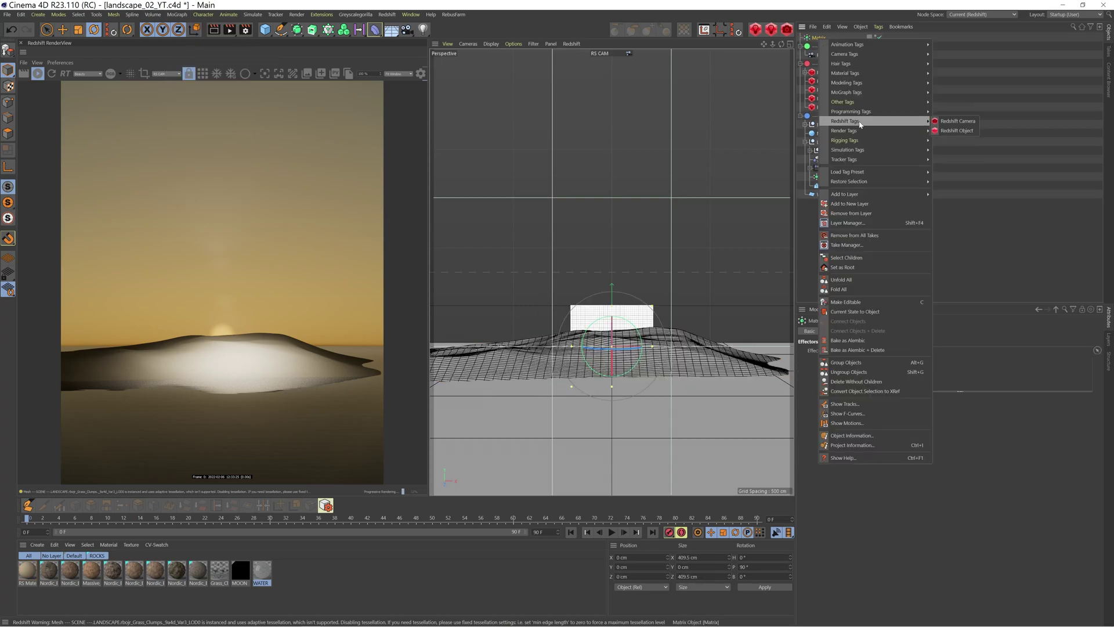
{"action": "left_click", "coordinate": [952, 131]}
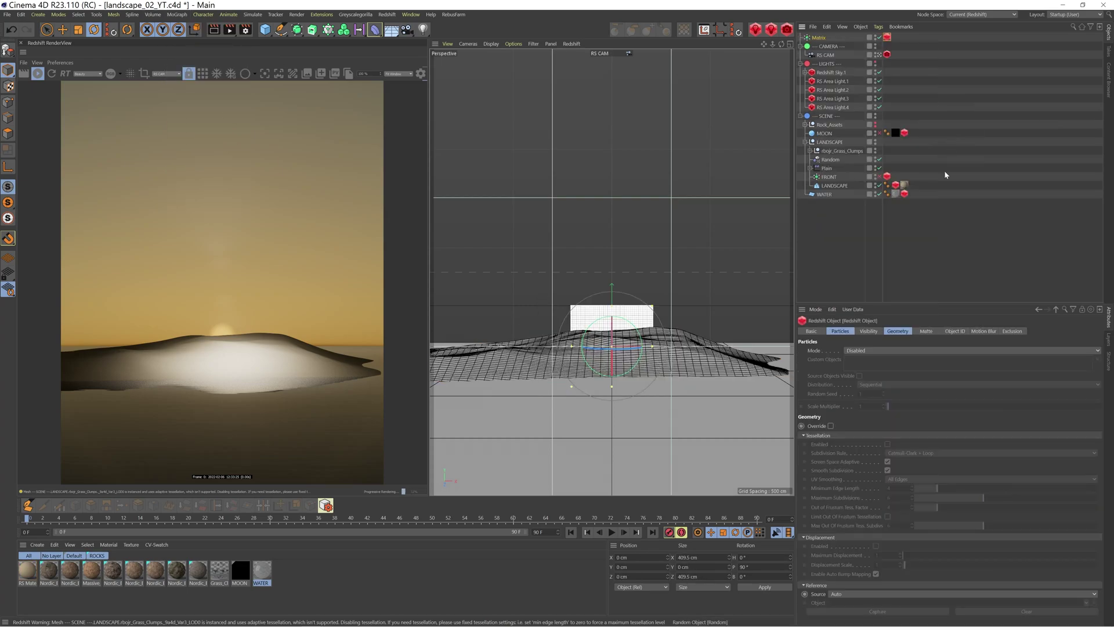
{"action": "left_click", "coordinate": [842, 335]}
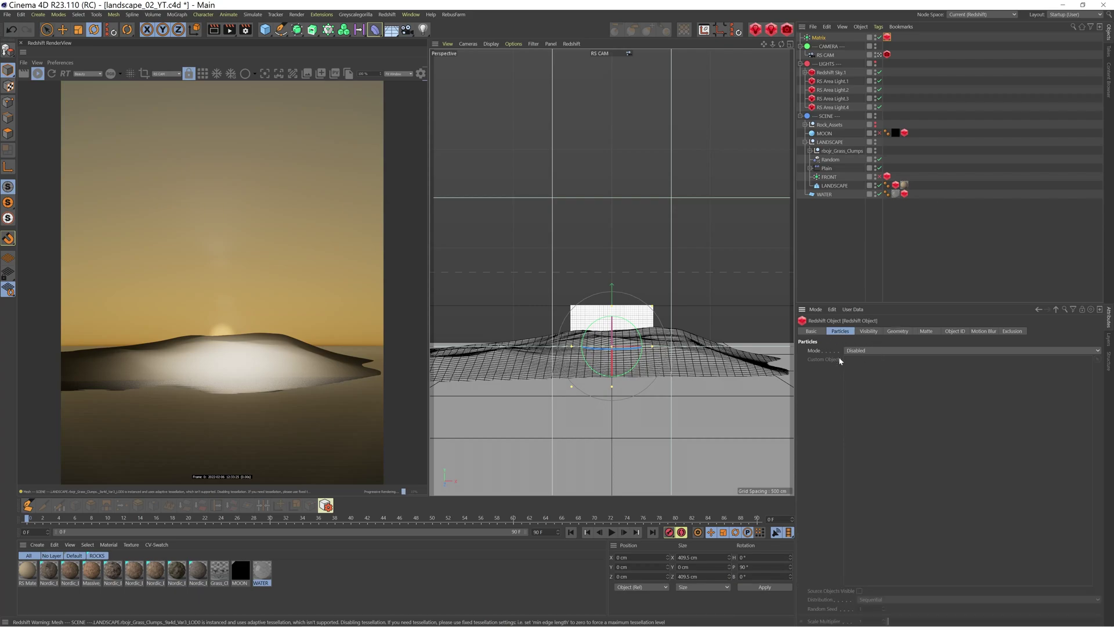
{"action": "left_click", "coordinate": [171, 16]}
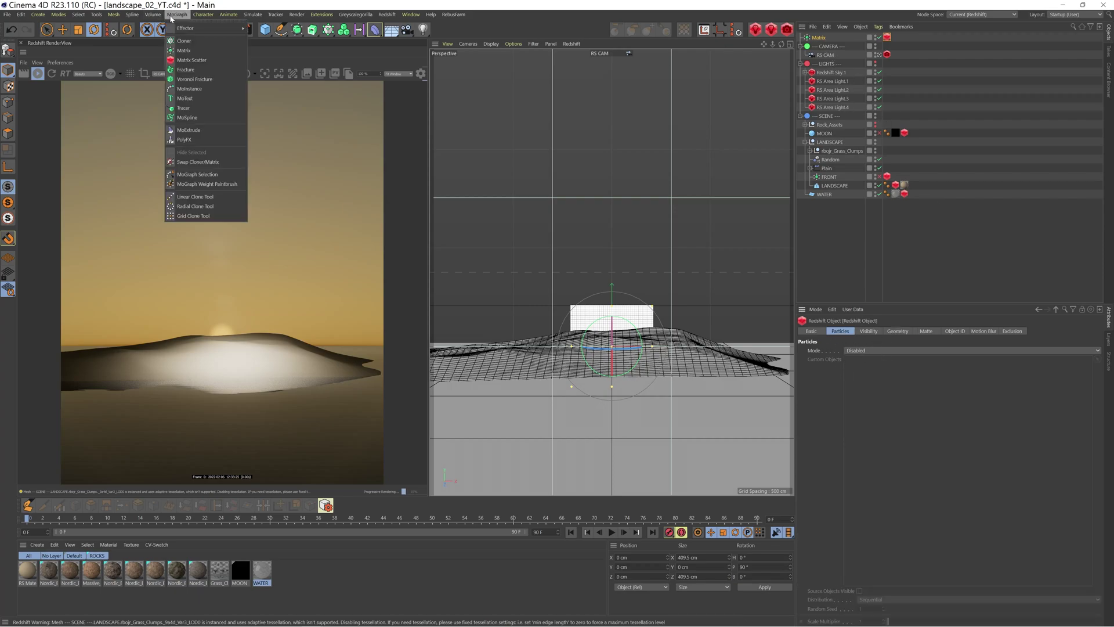
{"action": "left_click", "coordinate": [809, 37]}
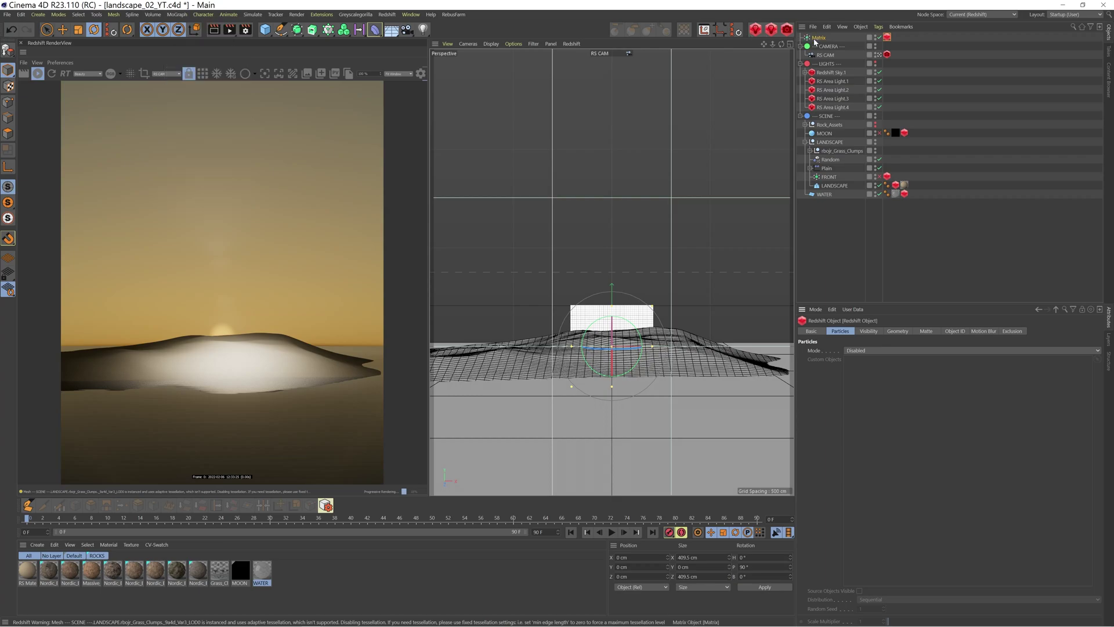
{"action": "key", "text": "Delete"}
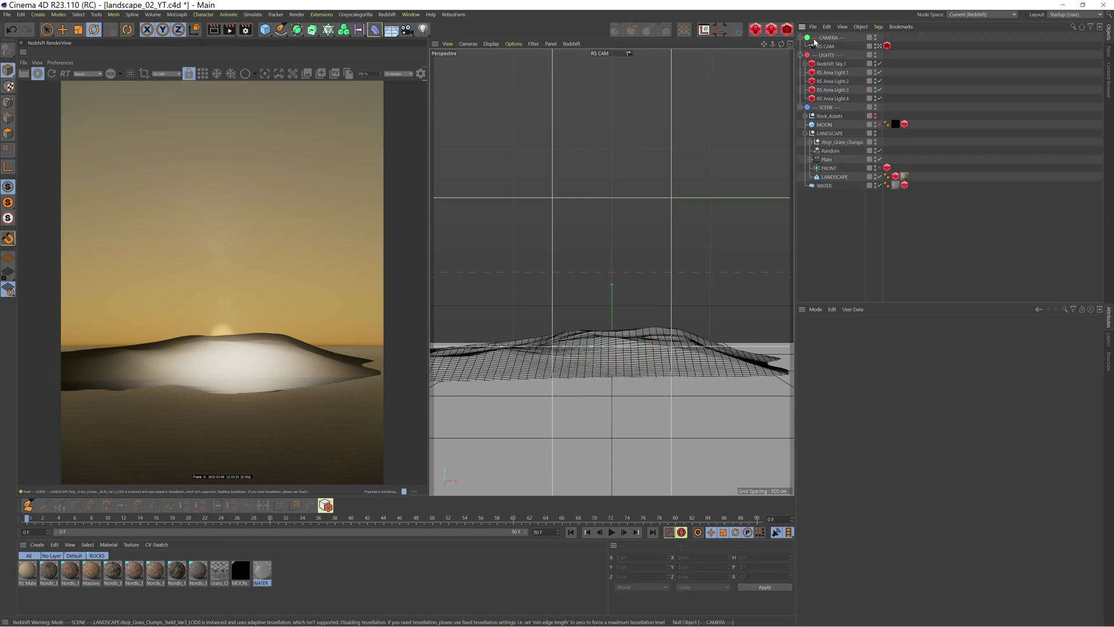
{"action": "left_click", "coordinate": [178, 15]}
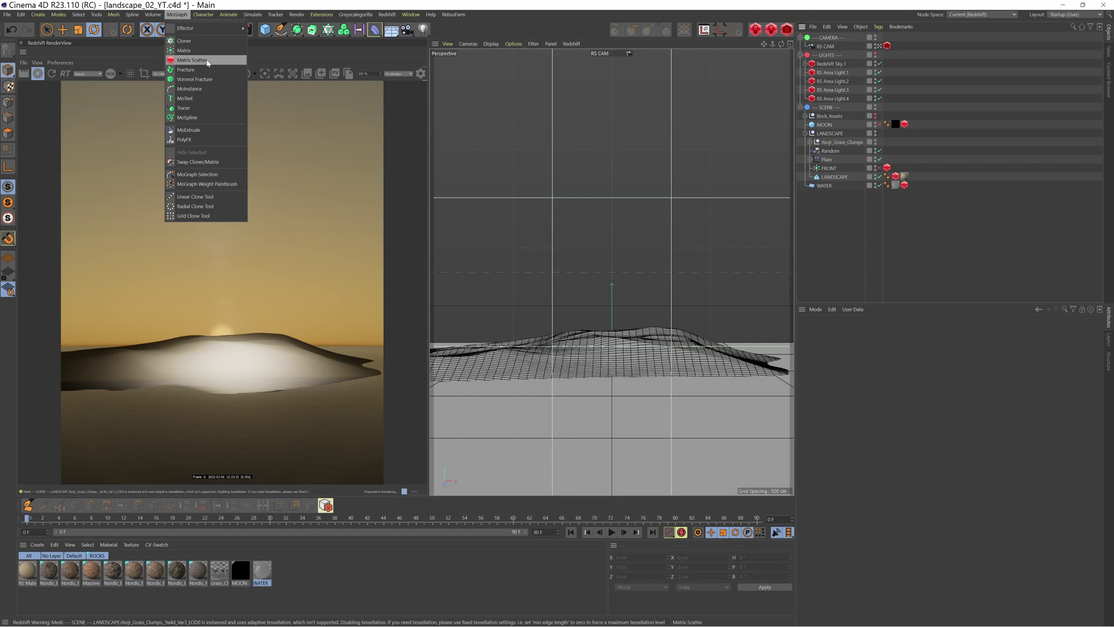
- In the four-view layout, move the grass clumps null slightly left along X
{"action": "left_click", "coordinate": [820, 163]}
{"action": "left_click", "coordinate": [829, 168]}
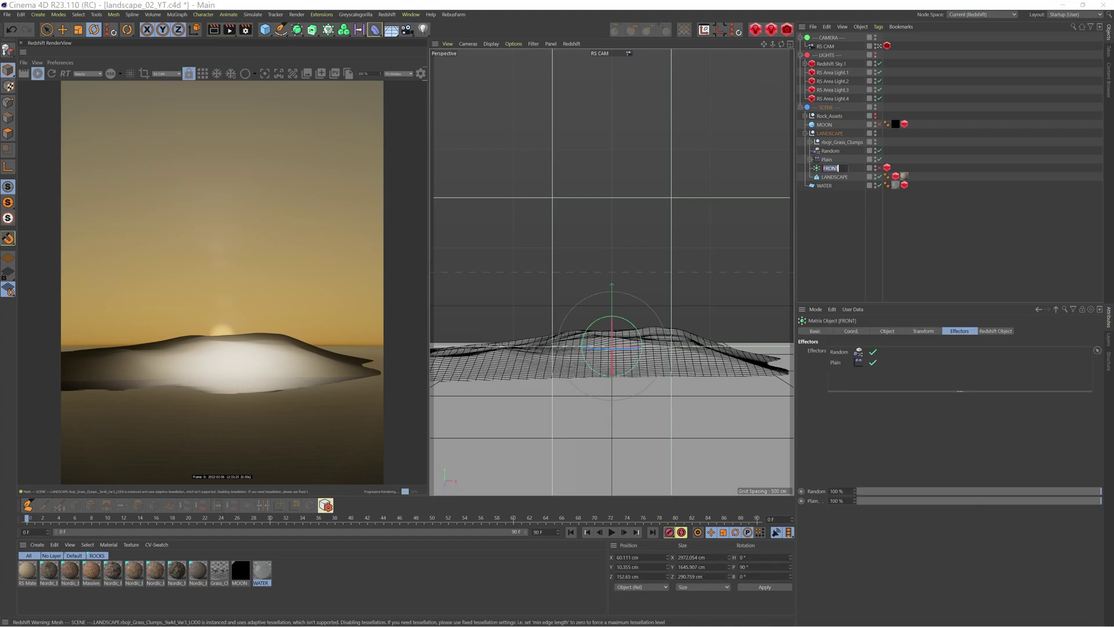
{"action": "left_click", "coordinate": [811, 142]}
{"action": "left_click", "coordinate": [835, 143]}
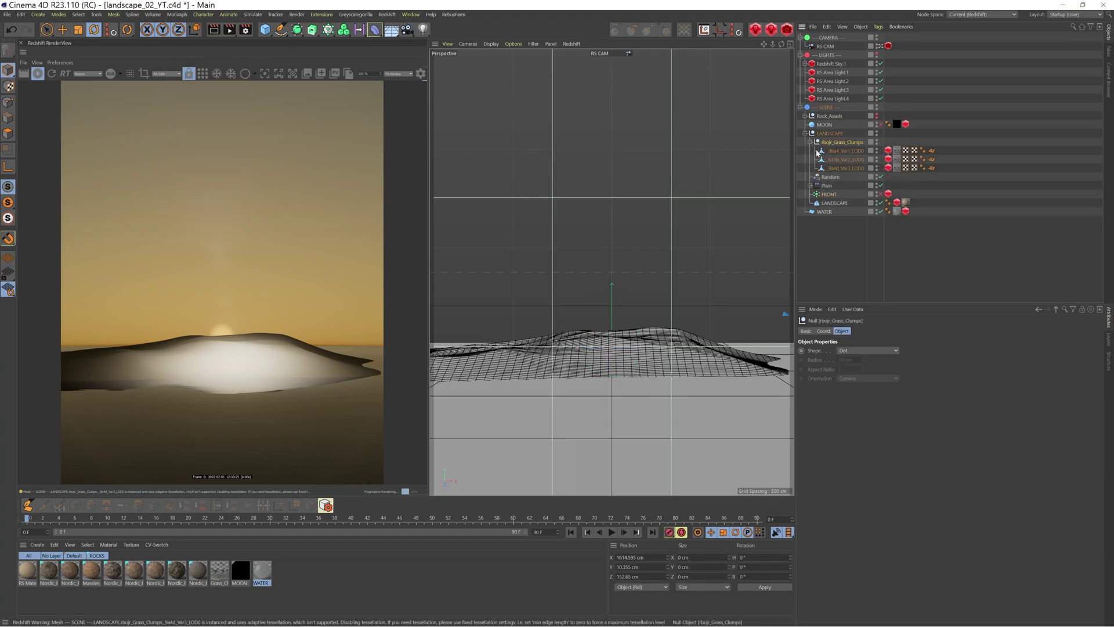
{"action": "middle_click", "coordinate": [767, 163]}
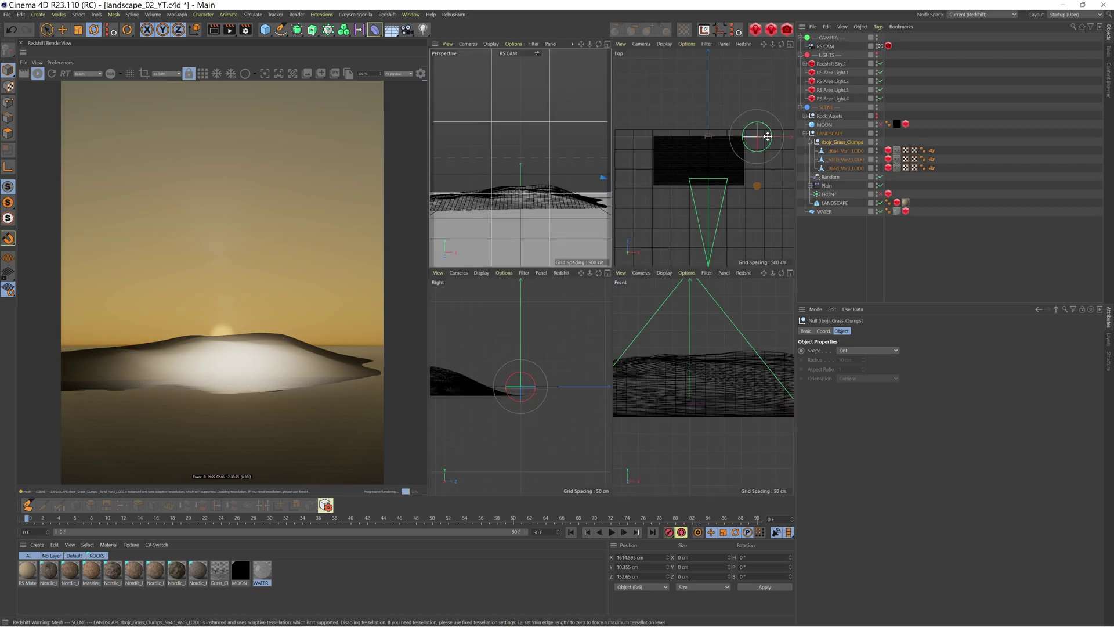
{"action": "key", "text": "e"}
{"action": "mouse_move", "coordinate": [767, 137]}
{"action": "left_mouse_down"}
{"action": "mouse_move", "coordinate": [726, 144]}
{"action": "mouse_move", "coordinate": [757, 143]}
{"action": "left_mouse_up"}
{"action": "middle_click", "coordinate": [526, 195]}
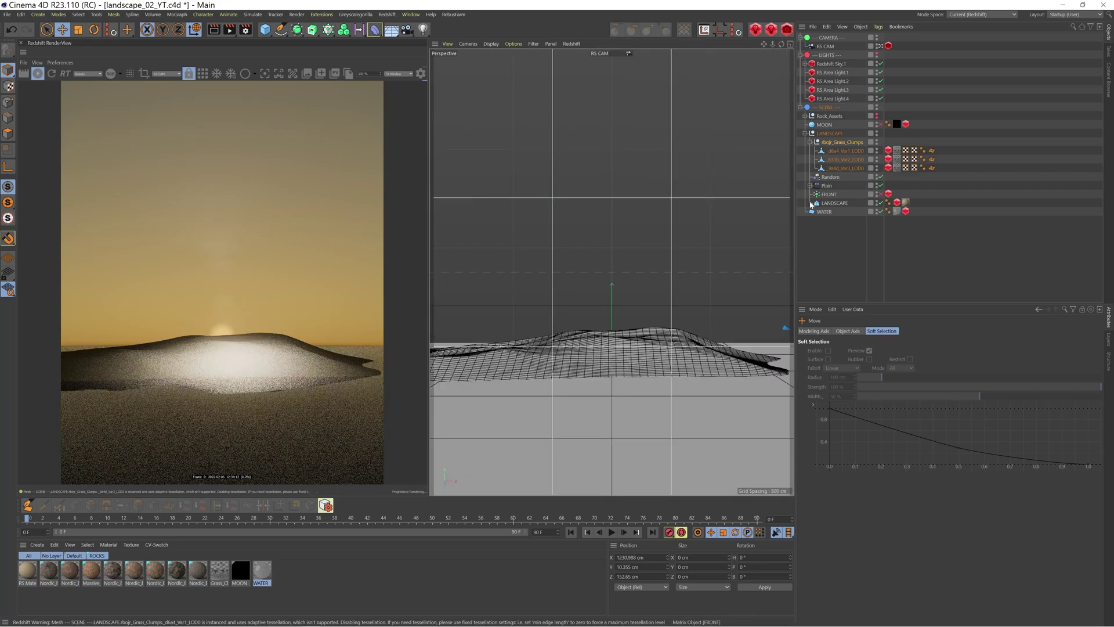
- Check FRONT's Redshift particle mode and grass LOD0 objects, then enable the FRONT matrix
{"action": "left_click", "coordinate": [888, 194]}
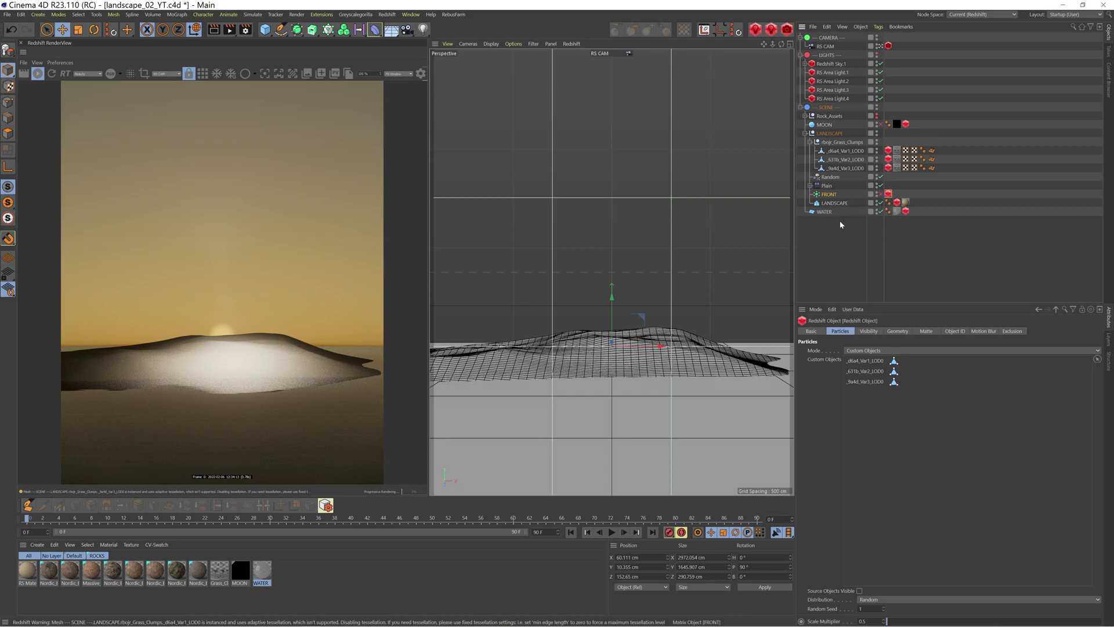
{"action": "left_click", "coordinate": [860, 352]}
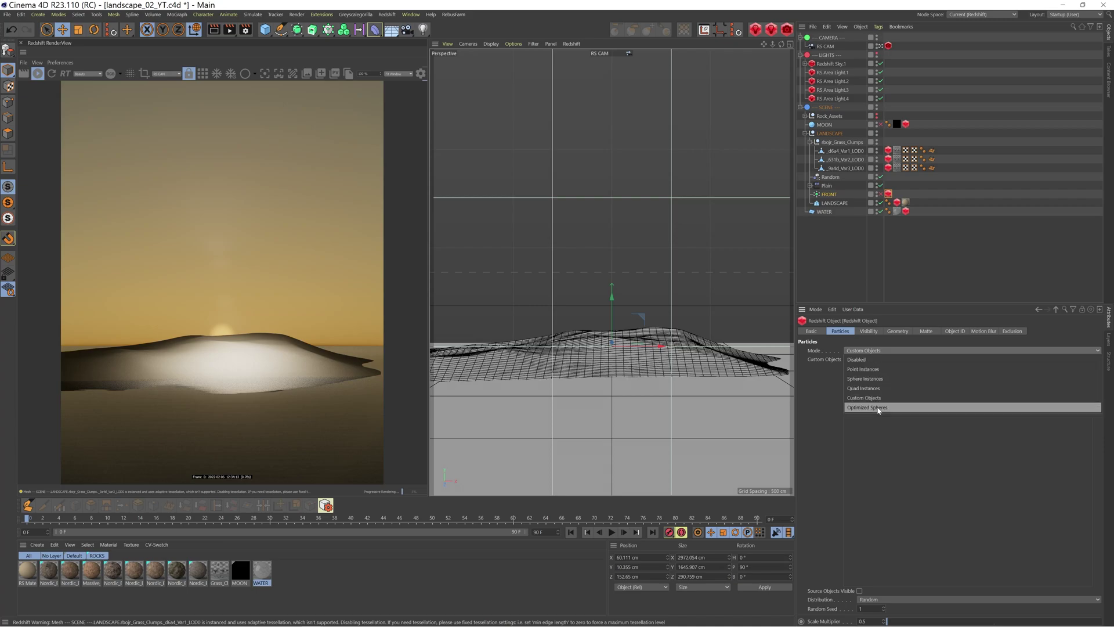
{"action": "left_click", "coordinate": [836, 168], "text": "shift"}
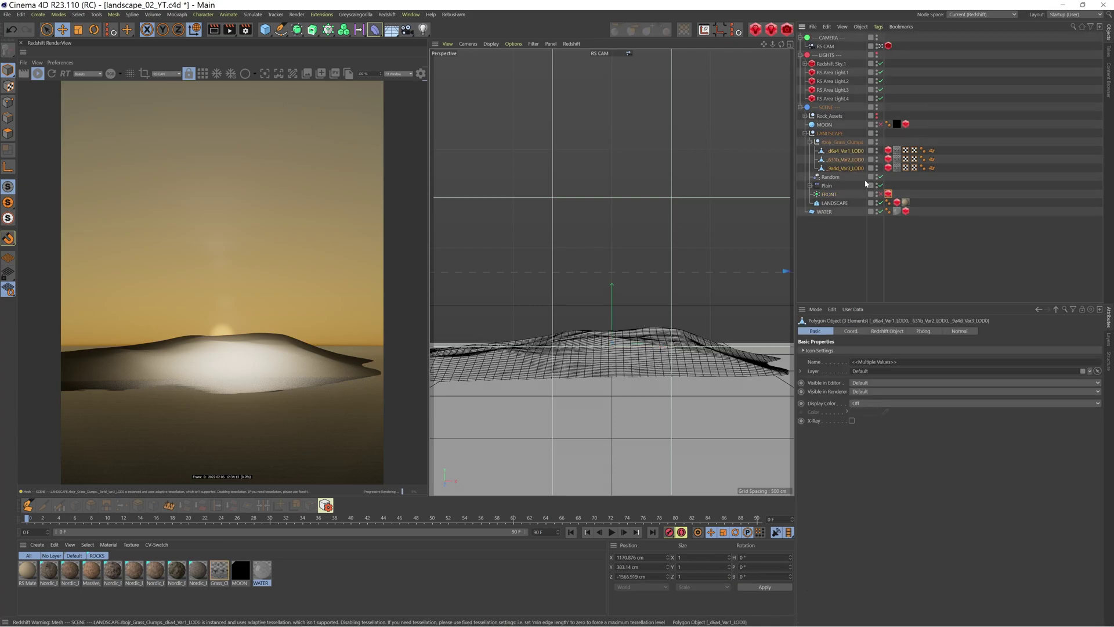
{"action": "left_click", "coordinate": [888, 194]}
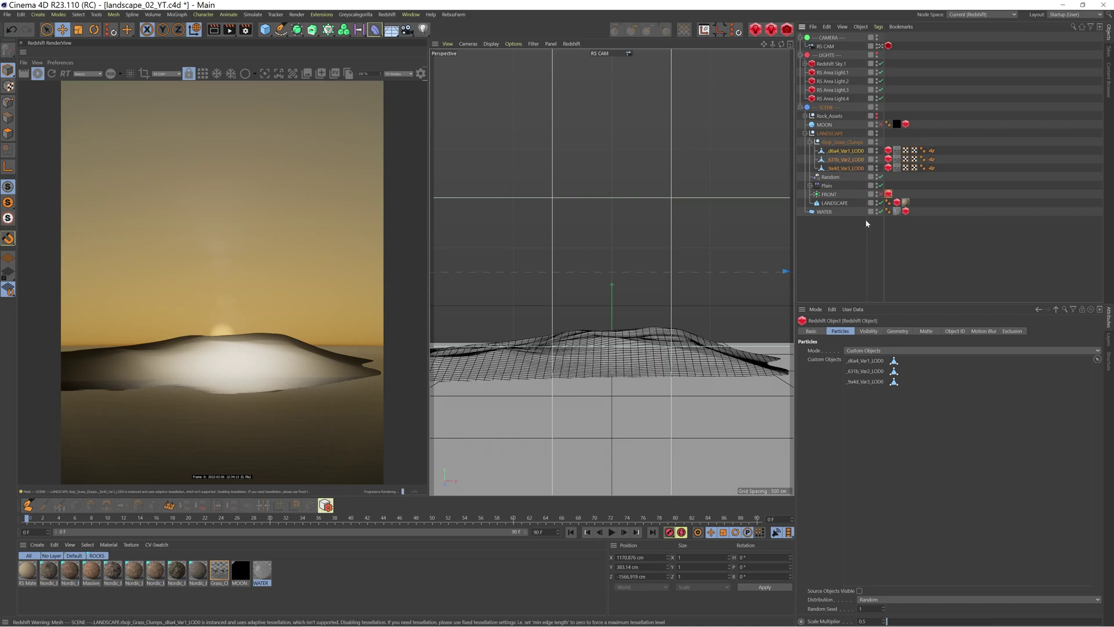
{"action": "left_click", "coordinate": [881, 193]}
- Review FRONT's 10000 matrices on LANDSCAPE and its Redshift tag's three grass LOD0 custom objects
{"action": "left_click", "coordinate": [828, 194]}
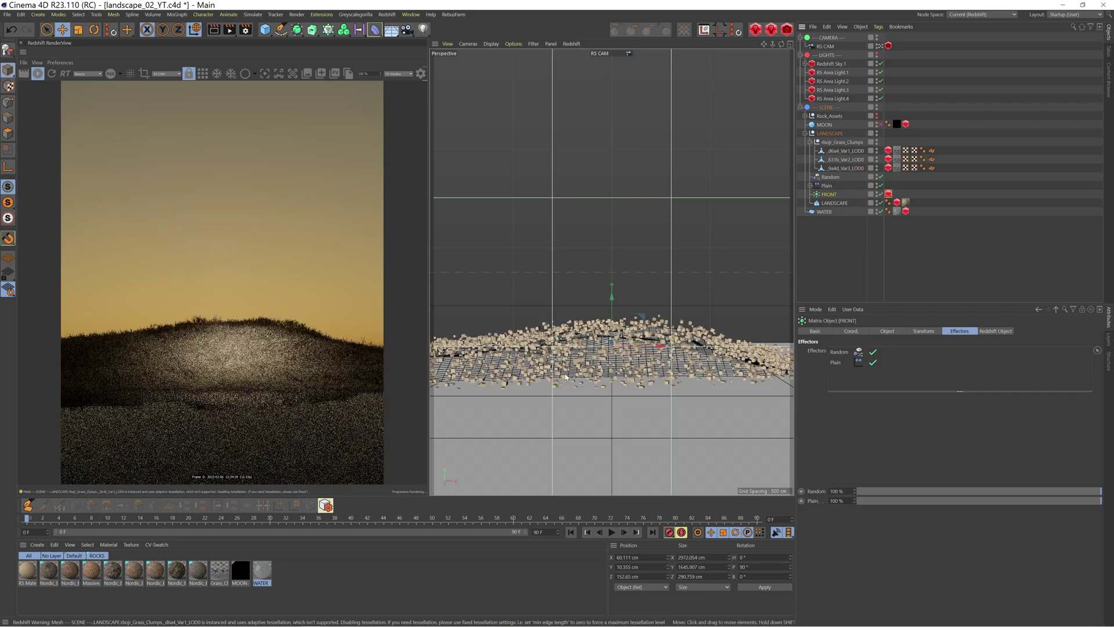
{"action": "left_click", "coordinate": [887, 331]}
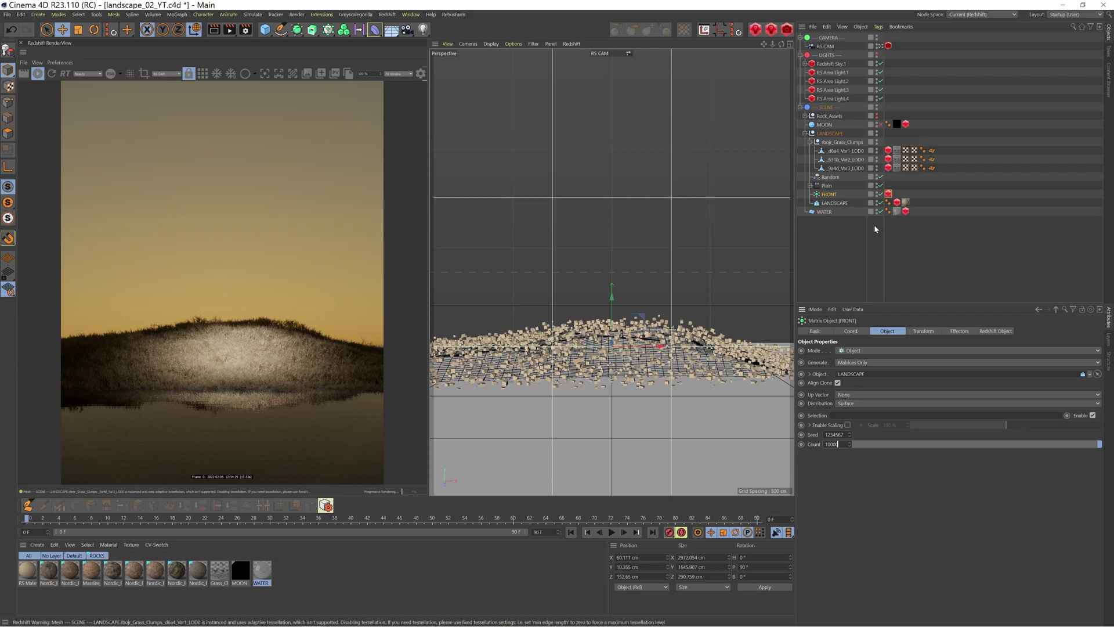
{"action": "left_click", "coordinate": [889, 194]}
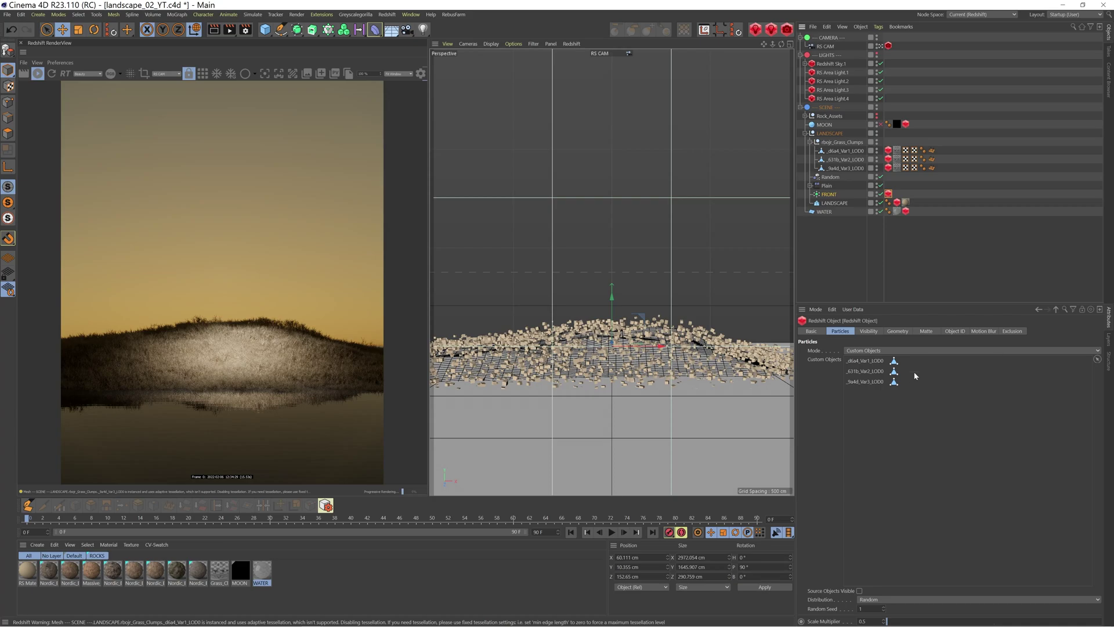
- Select the grass variants in the Redshift tag's custom object list
{"action": "left_click", "coordinate": [863, 382]}
{"action": "left_click", "coordinate": [862, 364]}
{"action": "left_click", "coordinate": [870, 383]}
- Keep particle Distribution at Random and set Scale Multiplier to 0.5
{"action": "left_click", "coordinate": [863, 600]}
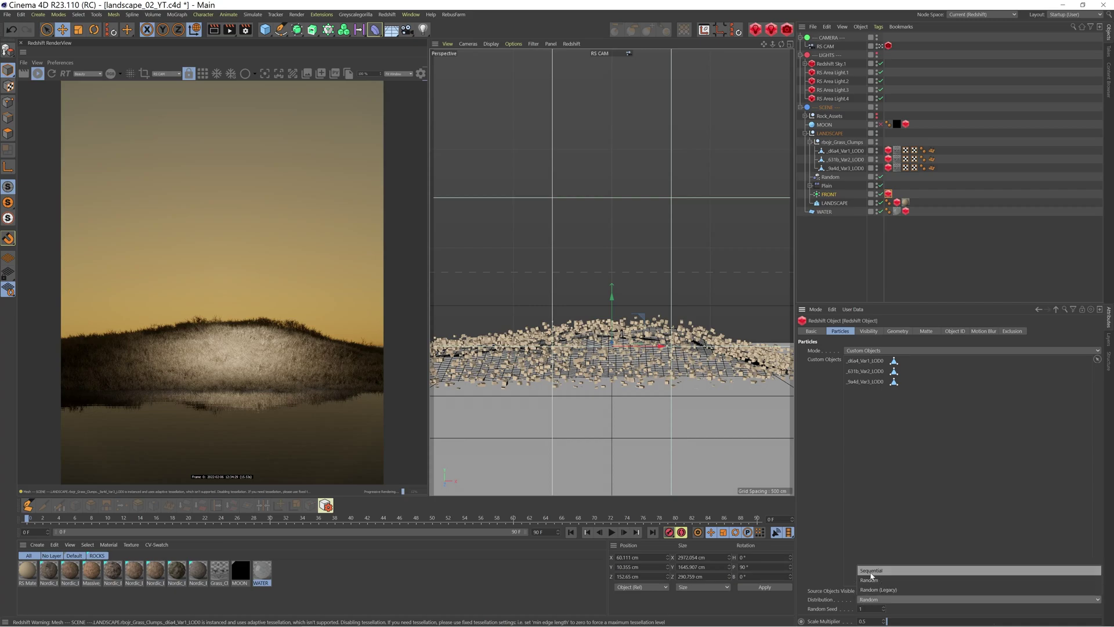
{"action": "left_click", "coordinate": [874, 509]}
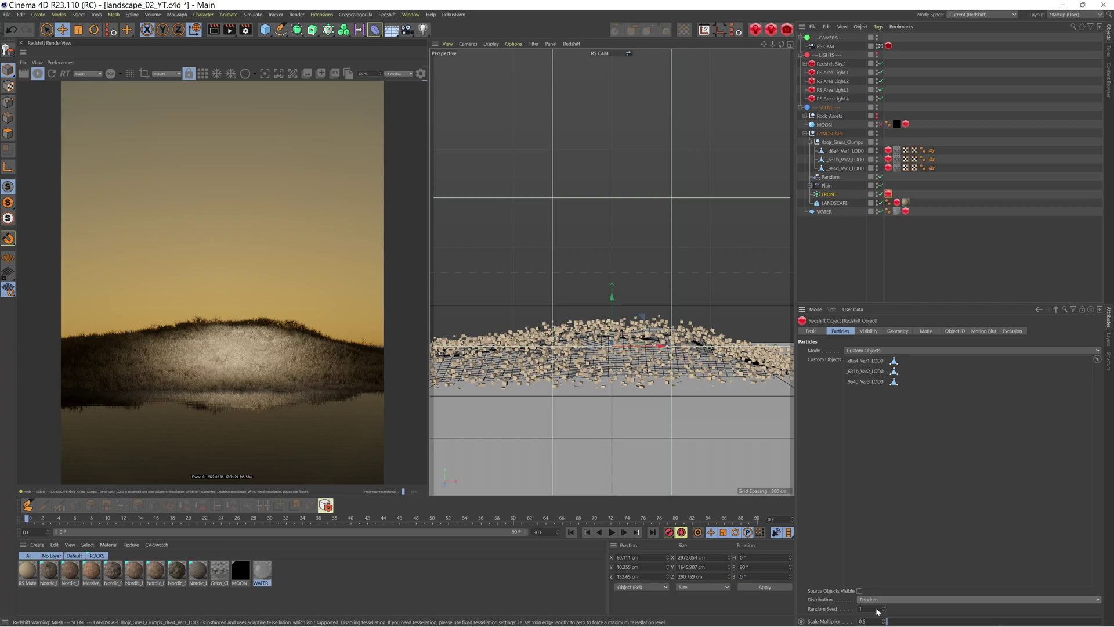
{"action": "double_click", "coordinate": [858, 620]}
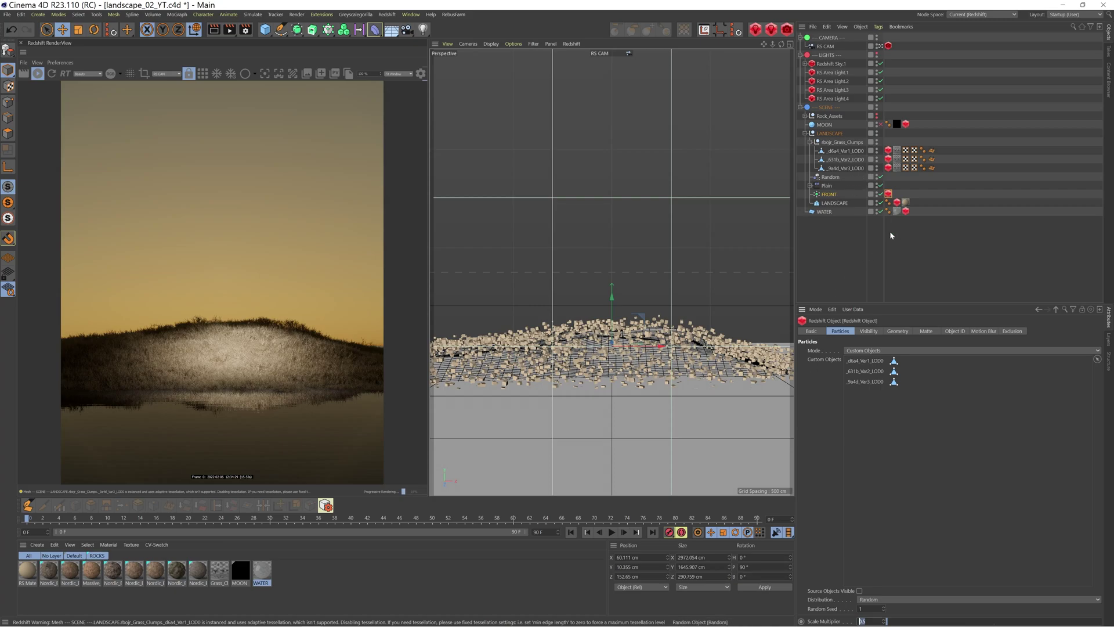
{"action": "left_click", "coordinate": [865, 621]}
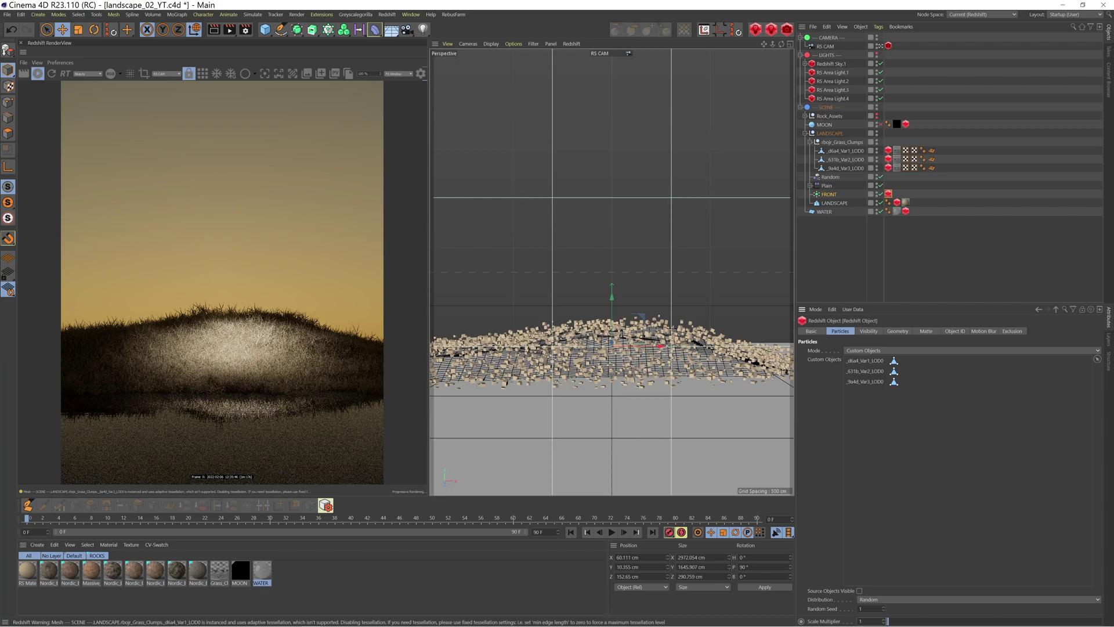
{"action": "type", "text": "0.5"}
{"action": "key", "text": "Return"}
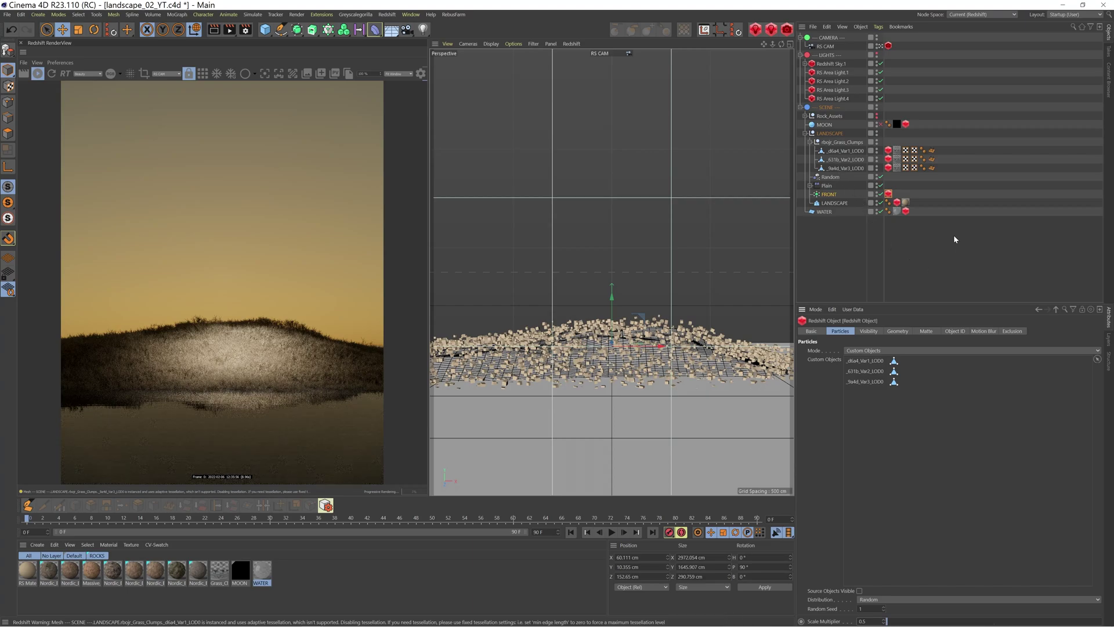
- Toggle the Random effector off and on to compare, then show its 50 cm position, 0.5 scale, 500° heading parameters
{"action": "left_click", "coordinate": [810, 142]}
{"action": "left_click", "coordinate": [854, 151]}
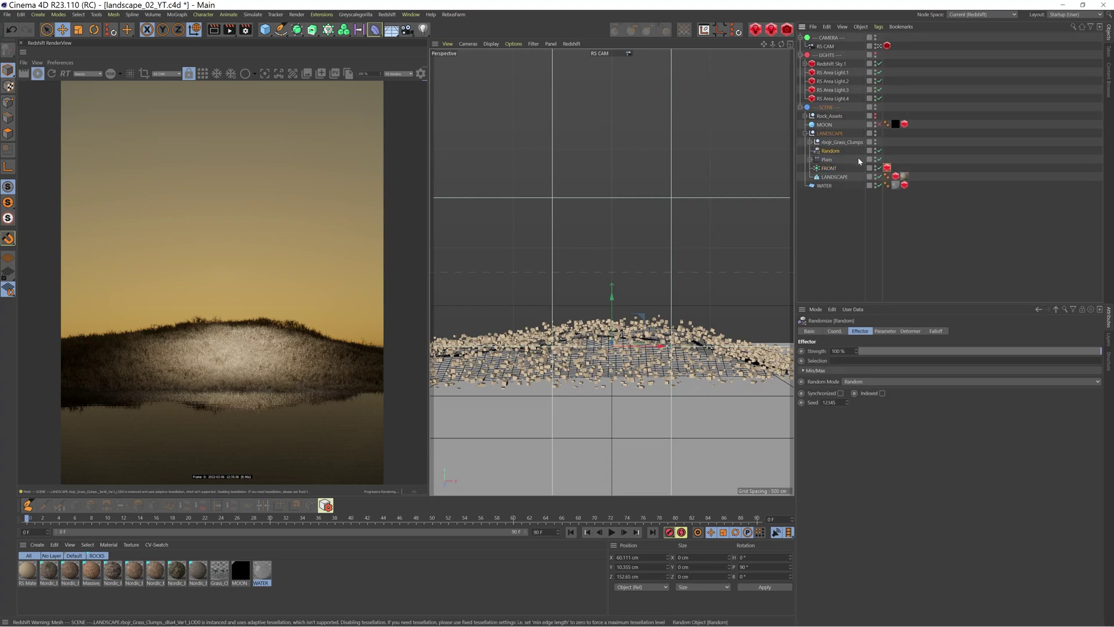
{"action": "left_click", "coordinate": [880, 150]}
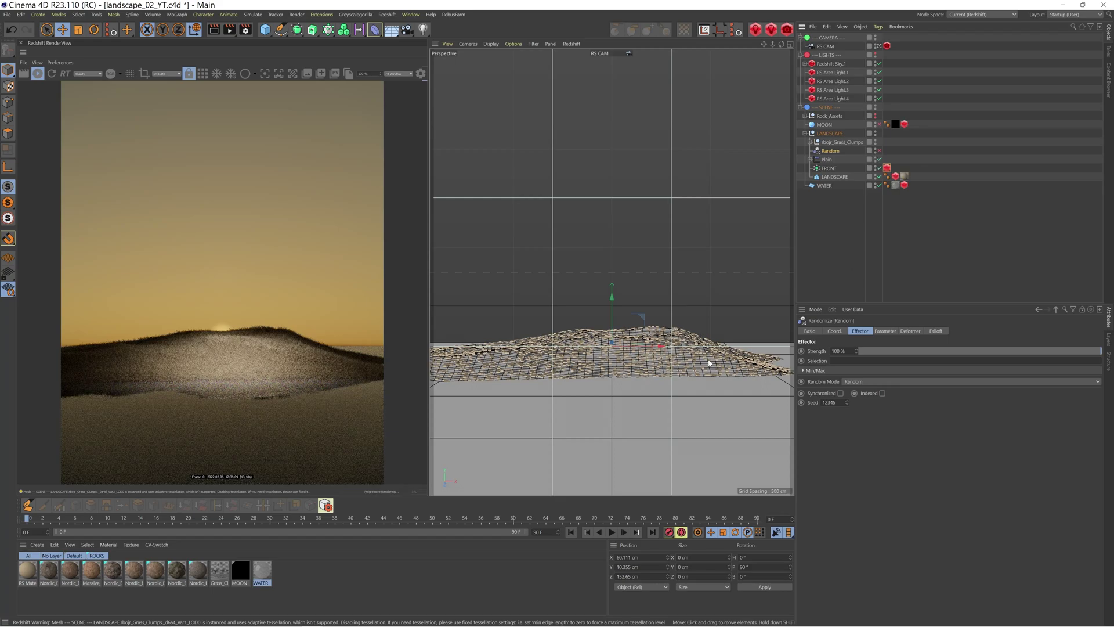
{"action": "left_click", "coordinate": [879, 151]}
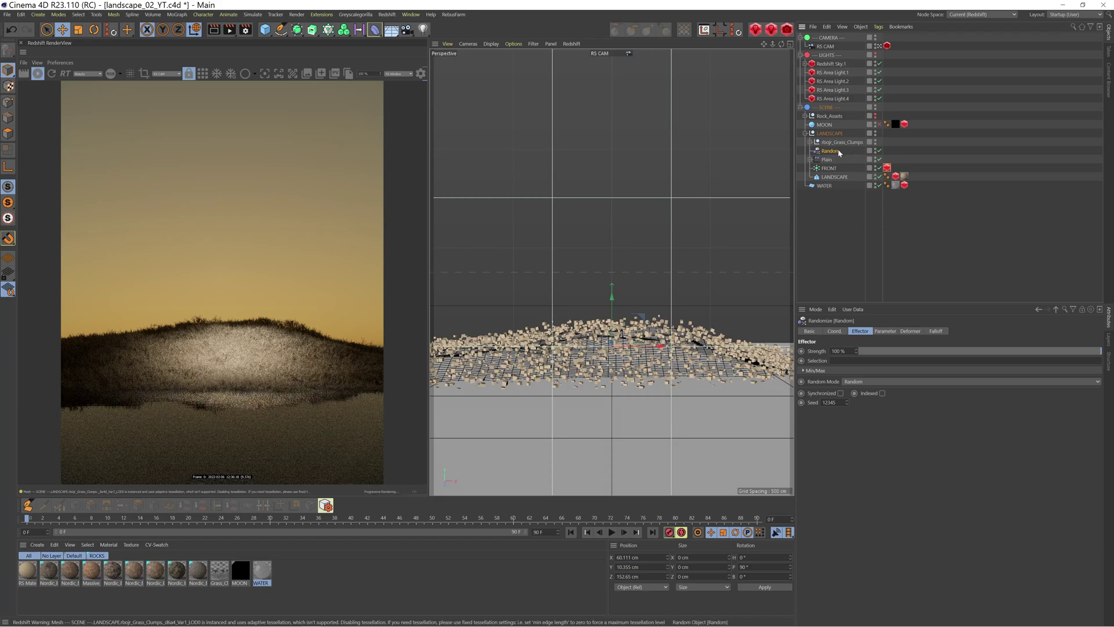
{"action": "left_click", "coordinate": [884, 332]}
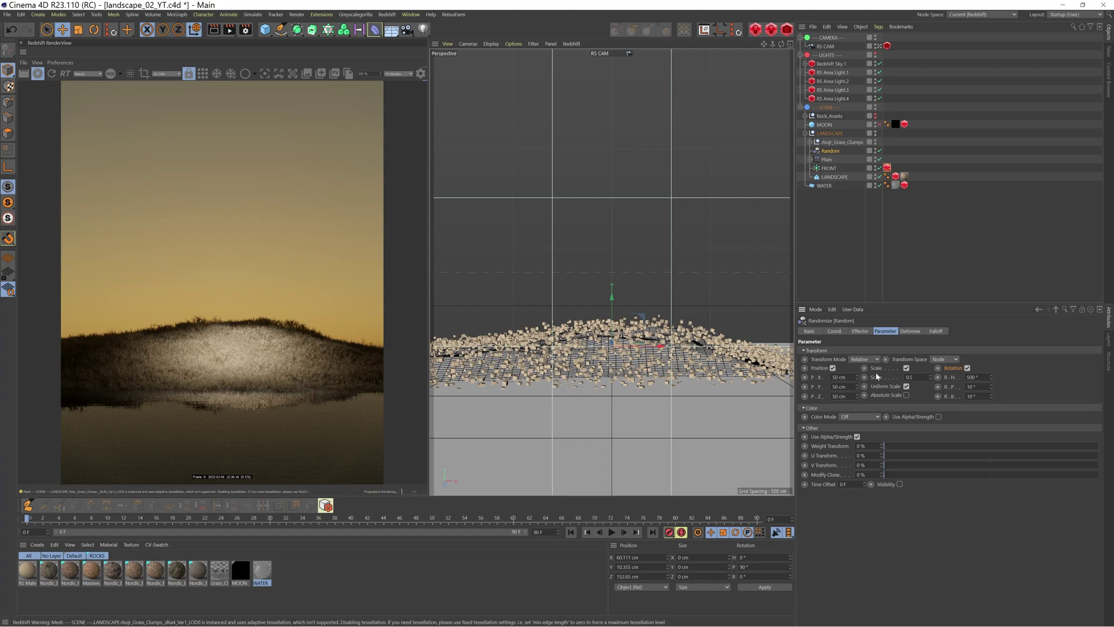
{"action": "left_click", "coordinate": [832, 368]}
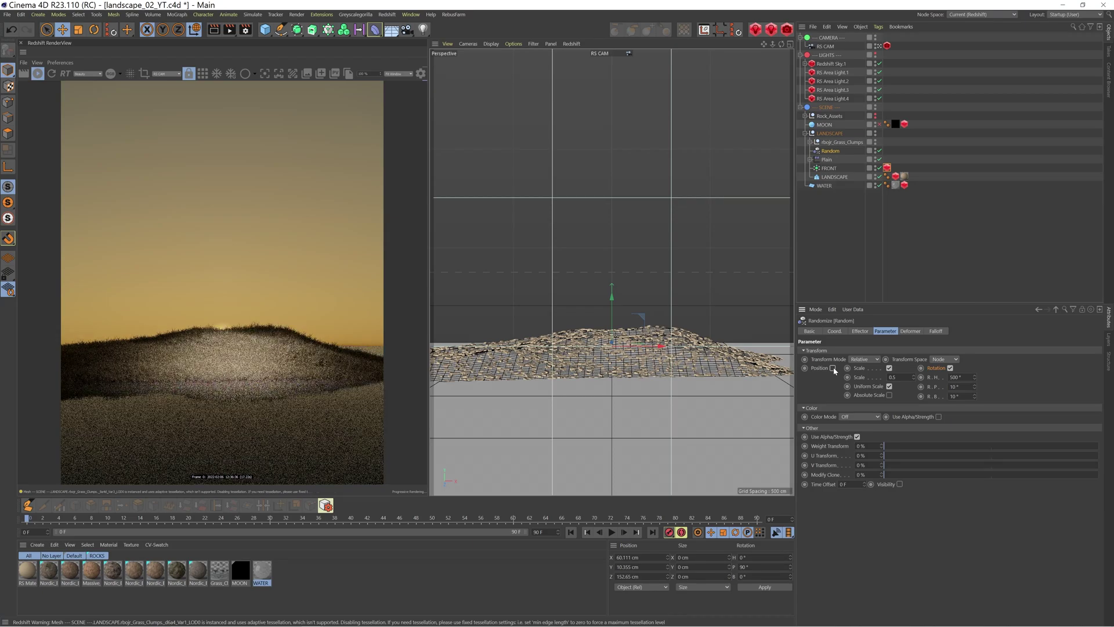
{"action": "left_click", "coordinate": [833, 368]}
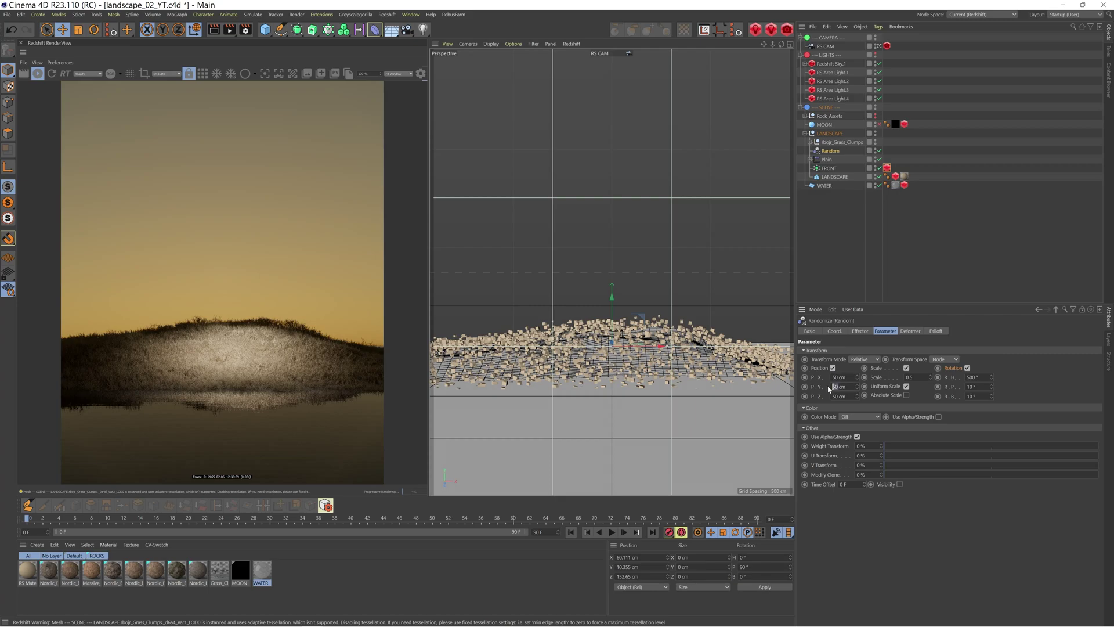
{"action": "key", "text": "Tab"}
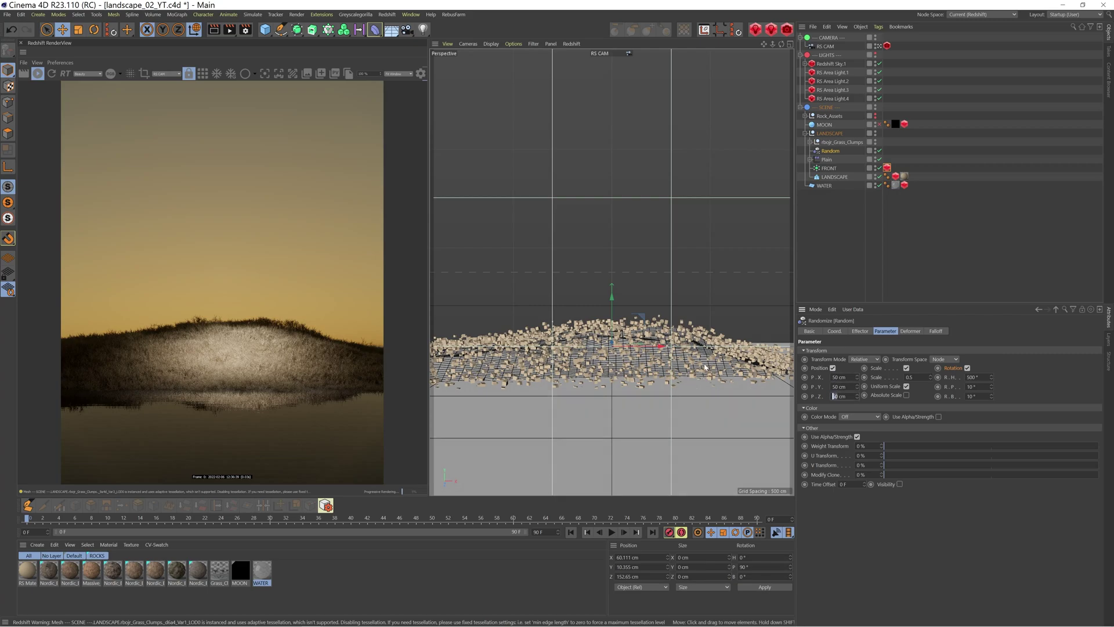
{"action": "left_click", "coordinate": [909, 378]}
{"action": "left_click", "coordinate": [909, 378]}
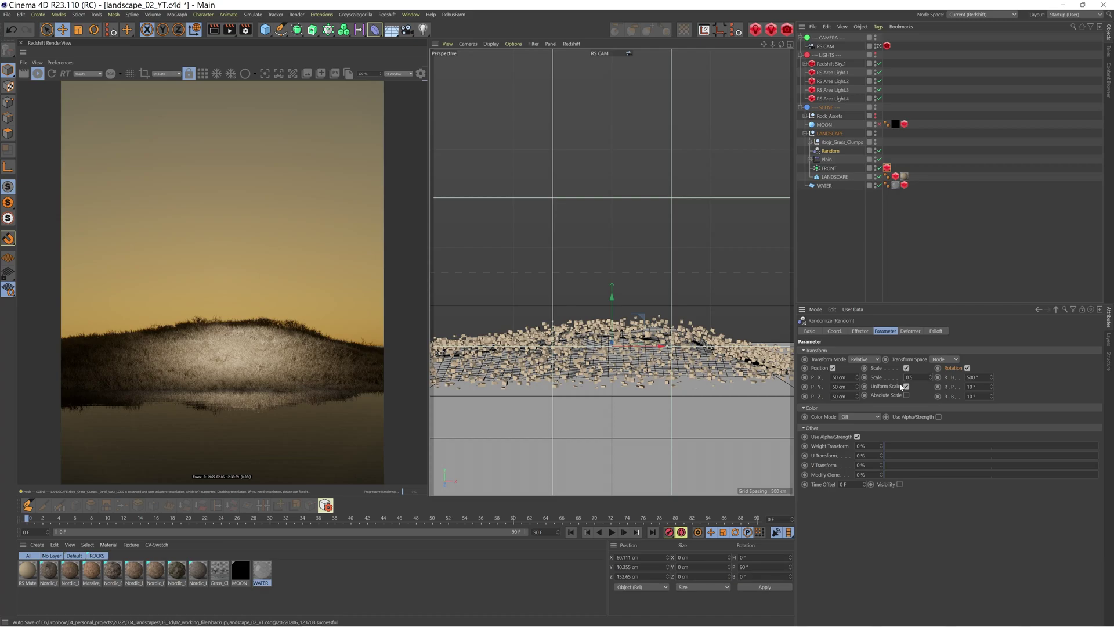
{"action": "left_click", "coordinate": [907, 369]}
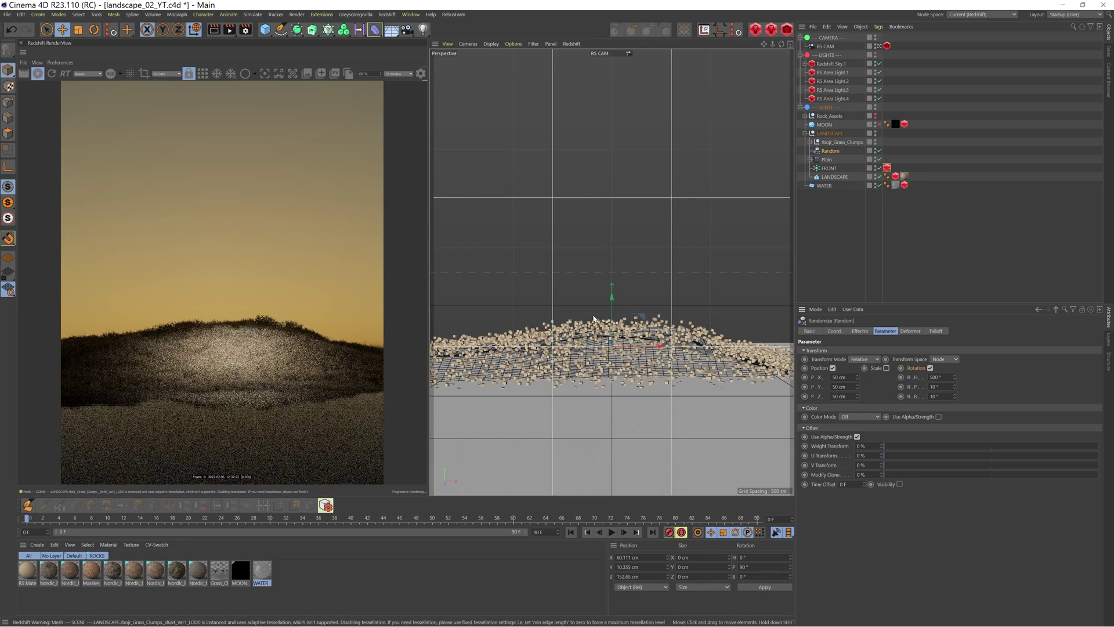
{"action": "left_click", "coordinate": [886, 368]}
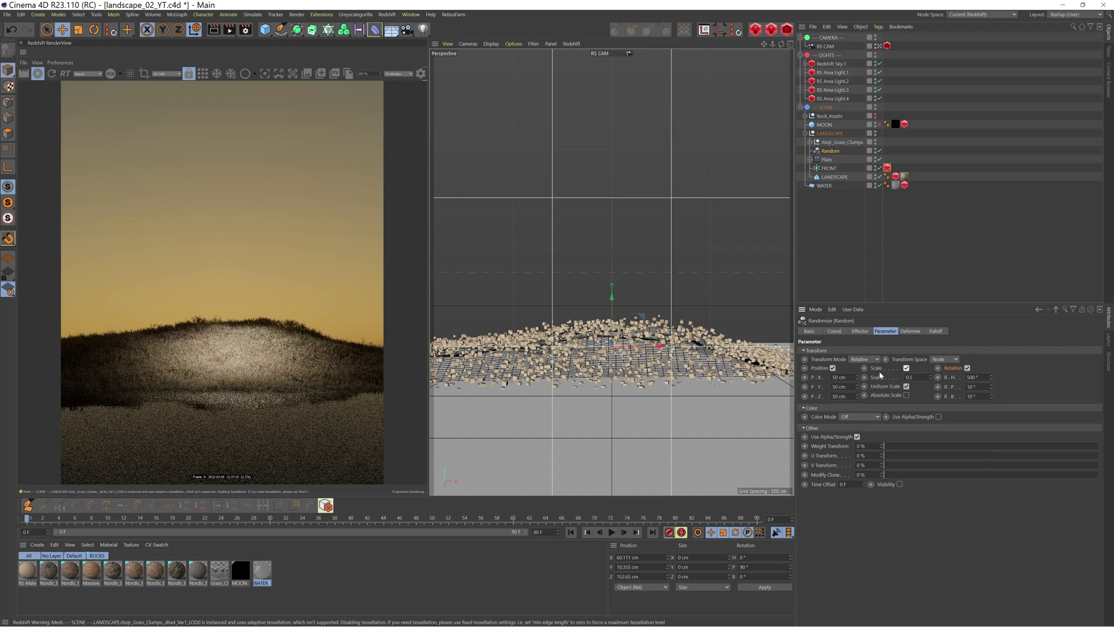
- Try 360° for the Random effector's heading rotation, then settle on 500°
{"action": "double_click", "coordinate": [970, 377]}
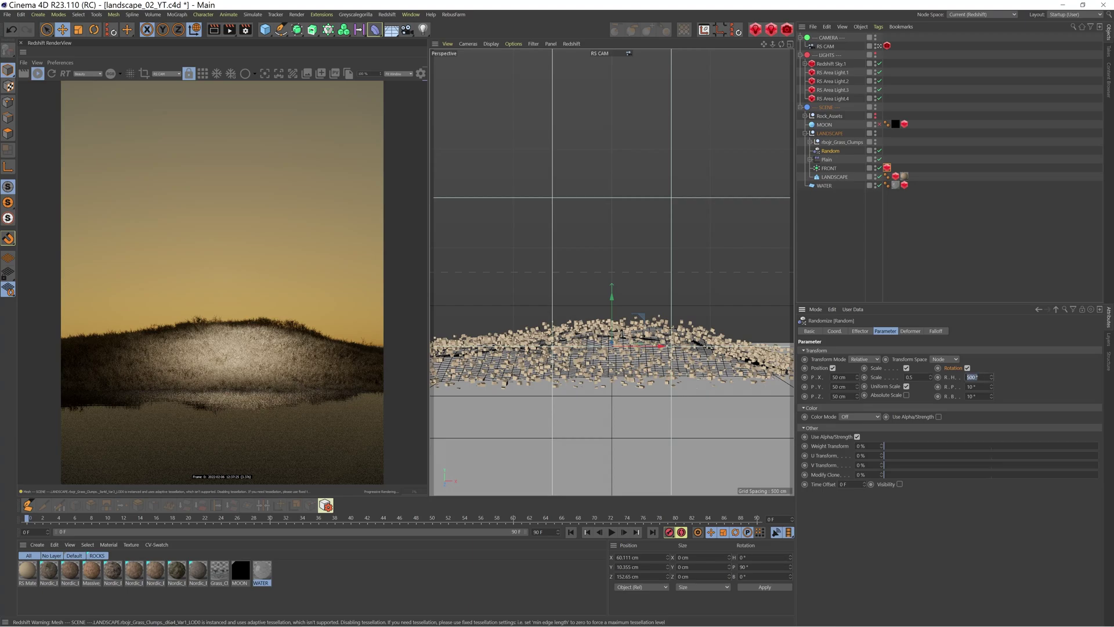
{"action": "key", "text": "Return"}
{"action": "left_click", "coordinate": [992, 375]}
{"action": "left_click_drag", "start_coordinate": [992, 375], "coordinate": [992, 319]}
{"action": "type", "text": "360"}
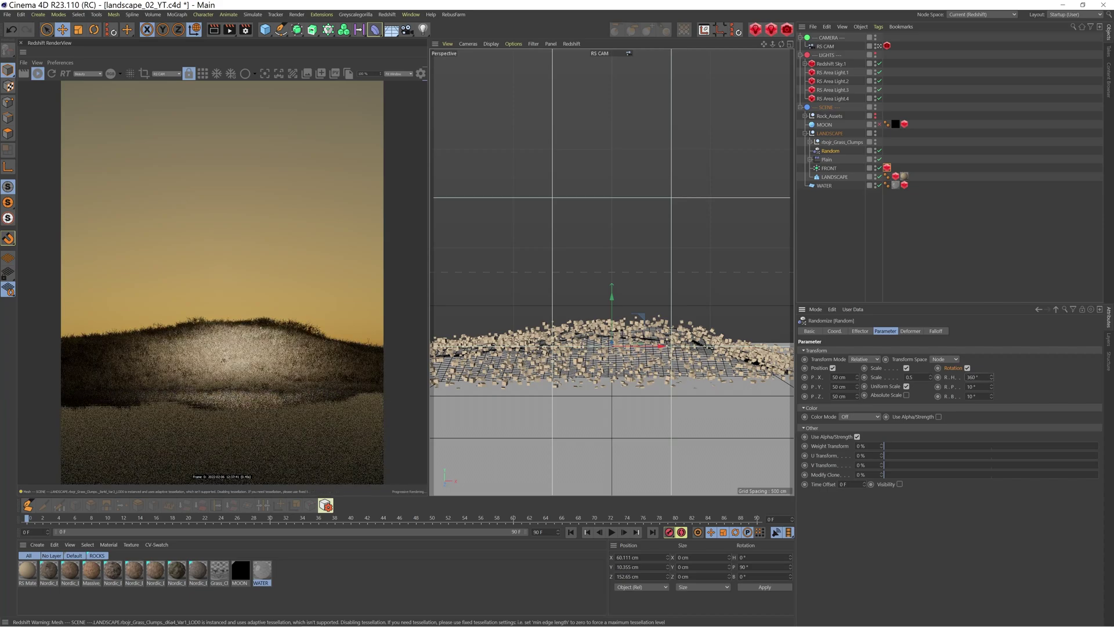
{"action": "key", "text": "Return"}
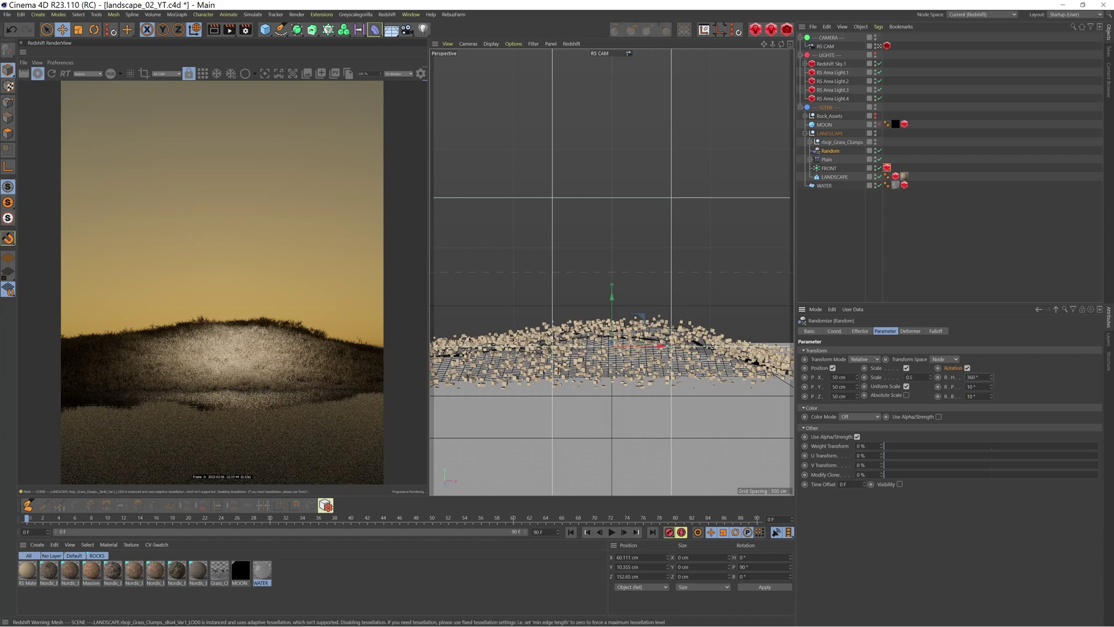
{"action": "double_click", "coordinate": [967, 378]}
{"action": "type", "text": "500"}
{"action": "key", "text": "Return"}
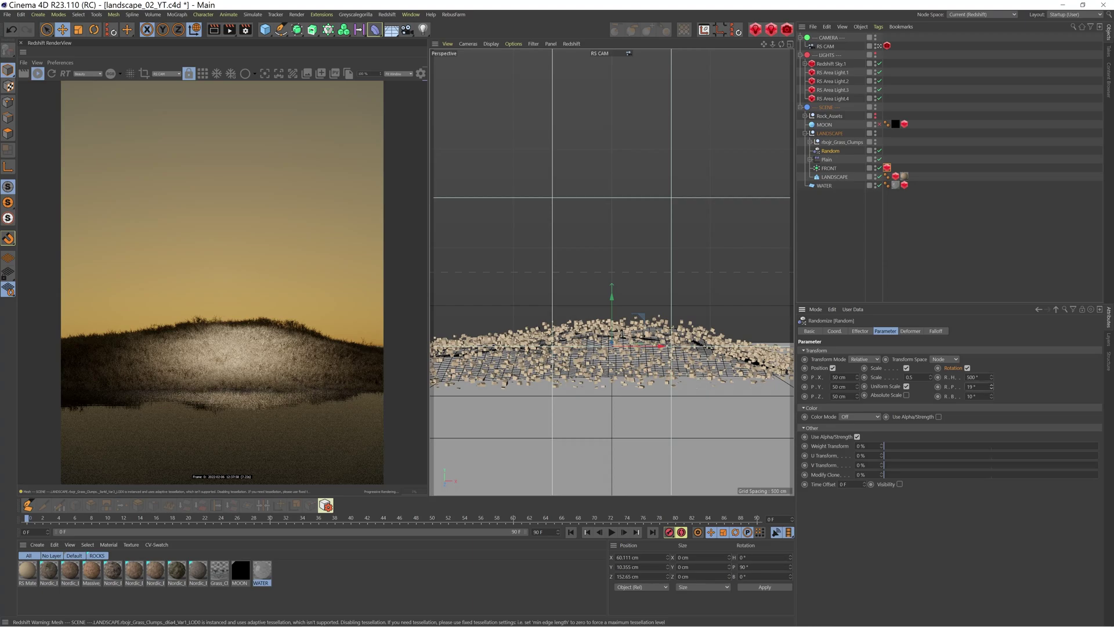
- Set the Random effector's pitch and bank rotation to 10° each
{"action": "mouse_move", "coordinate": [991, 386]}
{"action": "left_mouse_down"}
{"action": "mouse_move", "coordinate": [991, 355]}
{"action": "mouse_move", "coordinate": [991, 400]}
{"action": "left_mouse_up"}
{"action": "left_click", "coordinate": [975, 387]}
{"action": "type", "text": "10"}
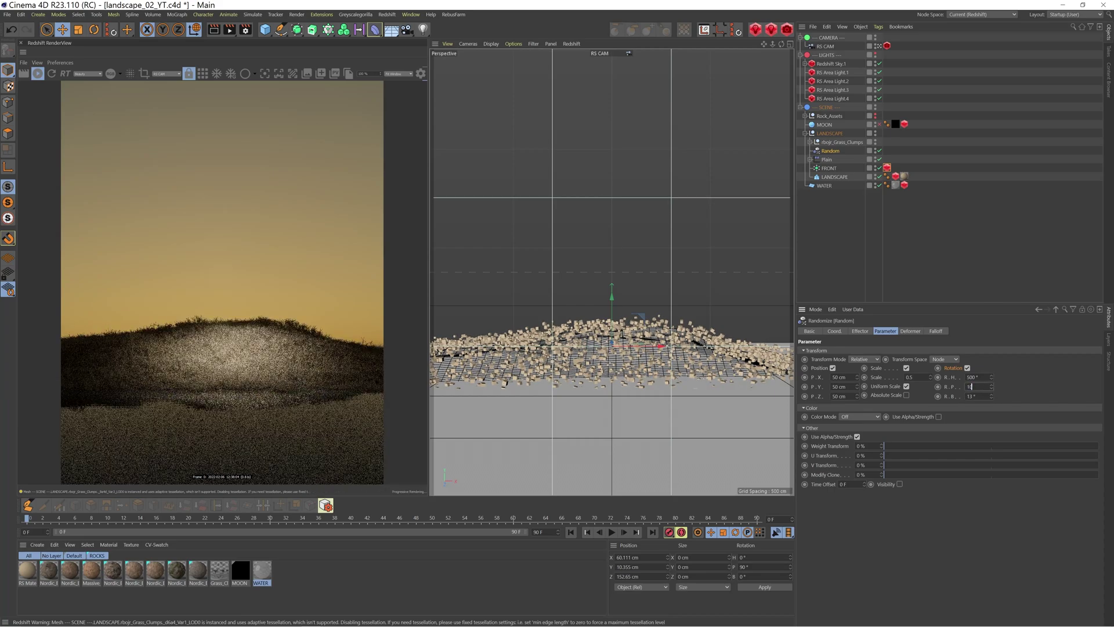
{"action": "key", "text": "Tab"}
{"action": "type", "text": "0"}
{"action": "key", "text": "Return"}
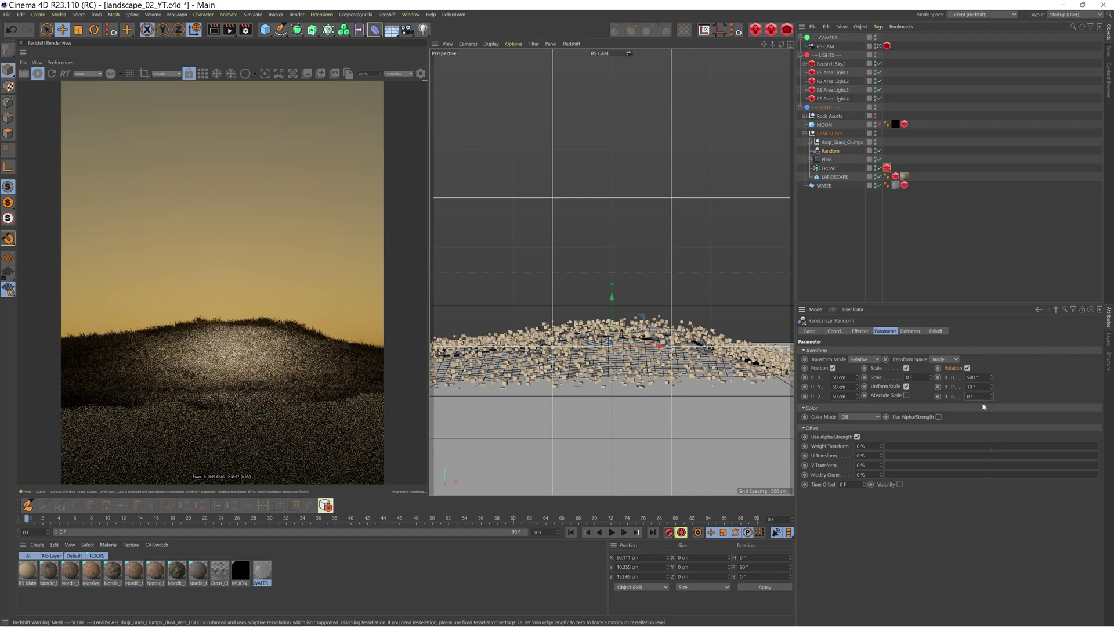
{"action": "left_click_drag", "start_coordinate": [991, 396], "coordinate": [991, 392]}
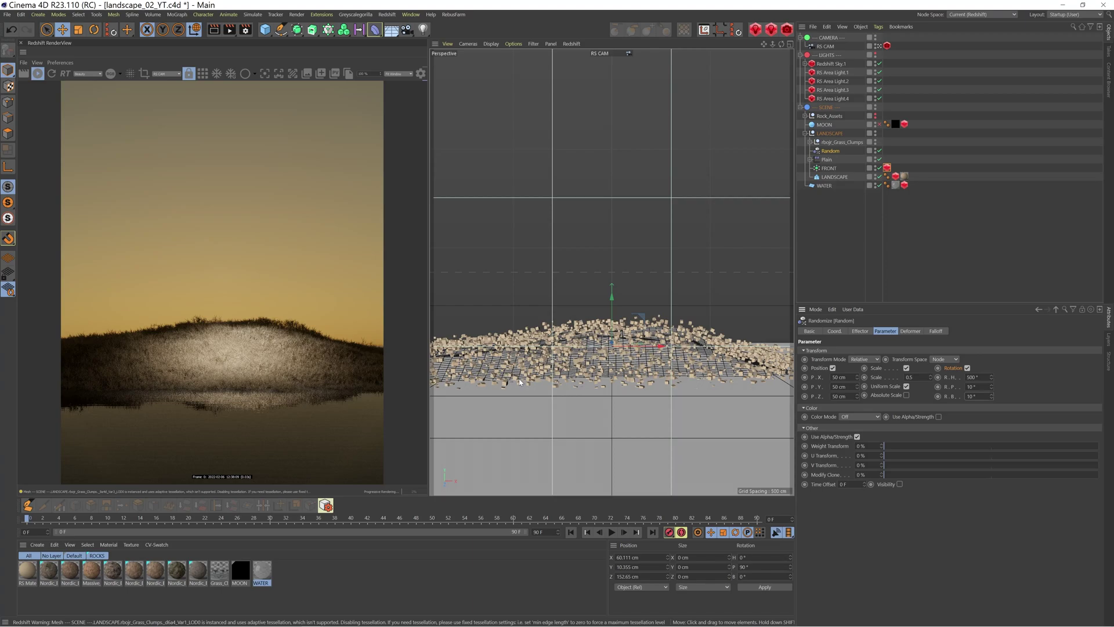
- Maximize and zoom out the Front view, then toggle the Plain effector off and on to compare
{"action": "left_click", "coordinate": [826, 160]}
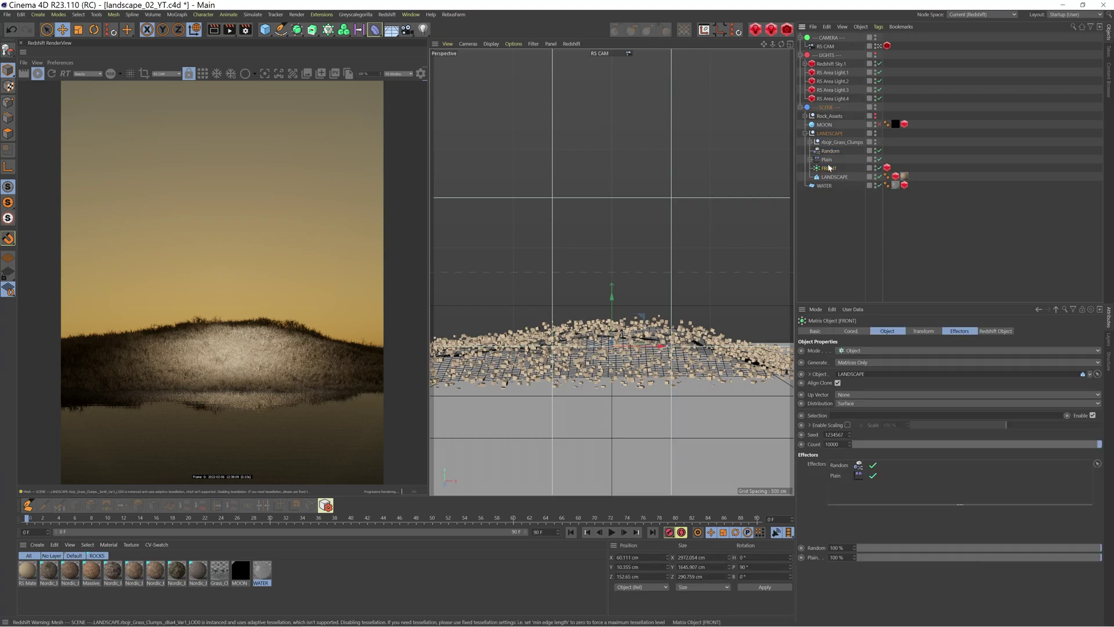
{"action": "middle_click", "coordinate": [716, 235]}
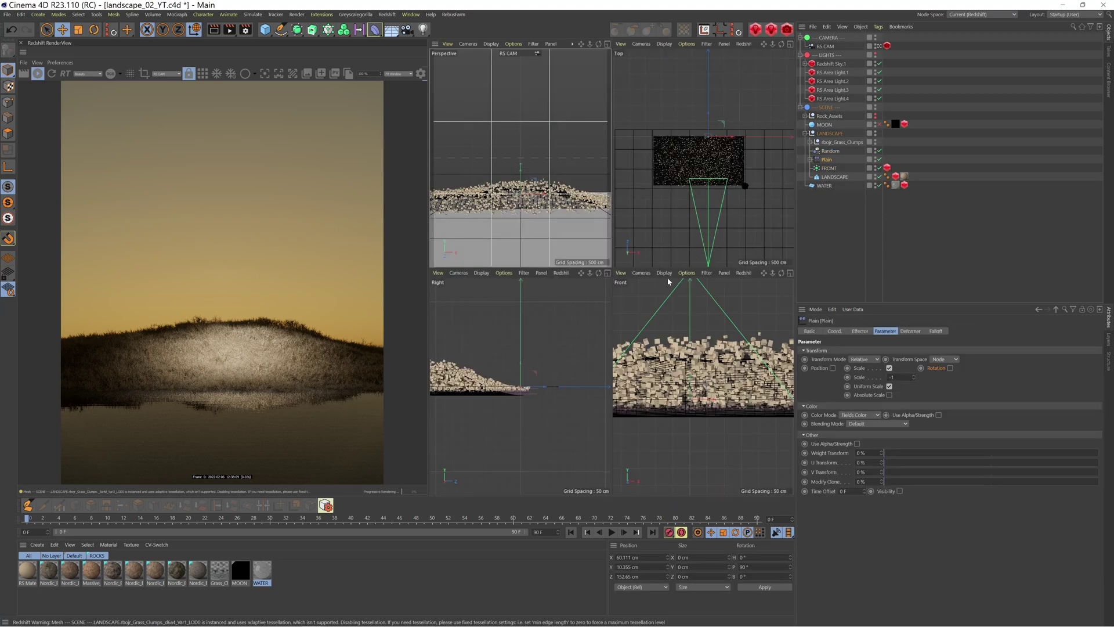
{"action": "middle_click", "coordinate": [705, 342]}
{"action": "scroll", "coordinate": [705, 343], "scroll_direction": "down", "scroll_amount": 2}
{"action": "scroll", "coordinate": [647, 343], "scroll_direction": "down", "scroll_amount": 3}
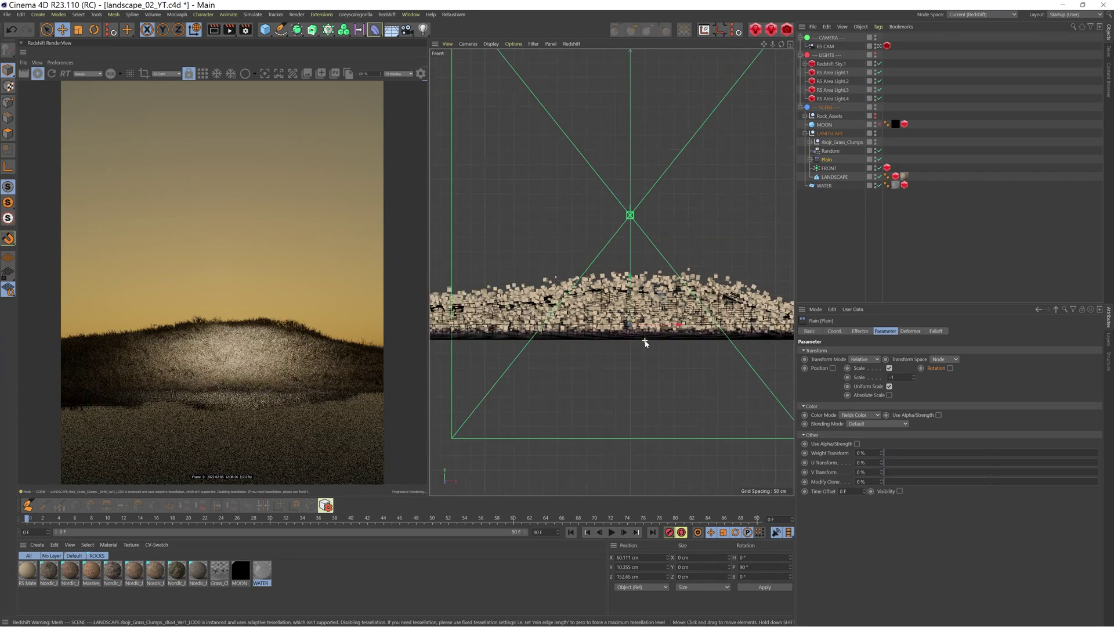
{"action": "left_click", "coordinate": [880, 159]}
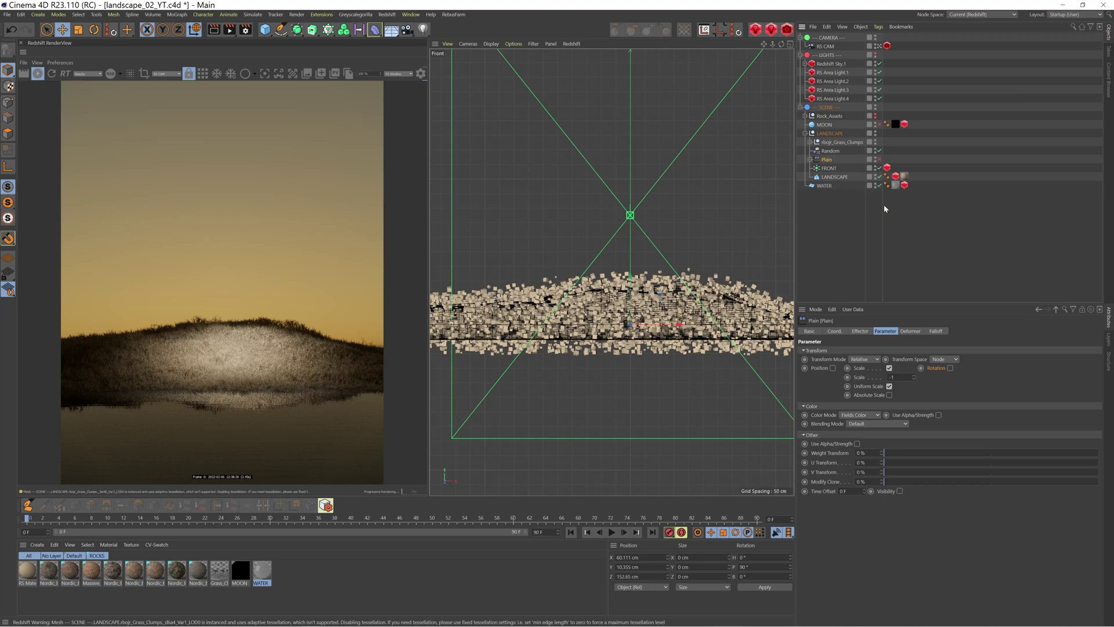
{"action": "left_click", "coordinate": [880, 159]}
{"action": "left_click", "coordinate": [810, 159]}
- Toggle the Linear Field's remapping Invert off and back on to compare the grass falloff
{"action": "left_click", "coordinate": [824, 169]}
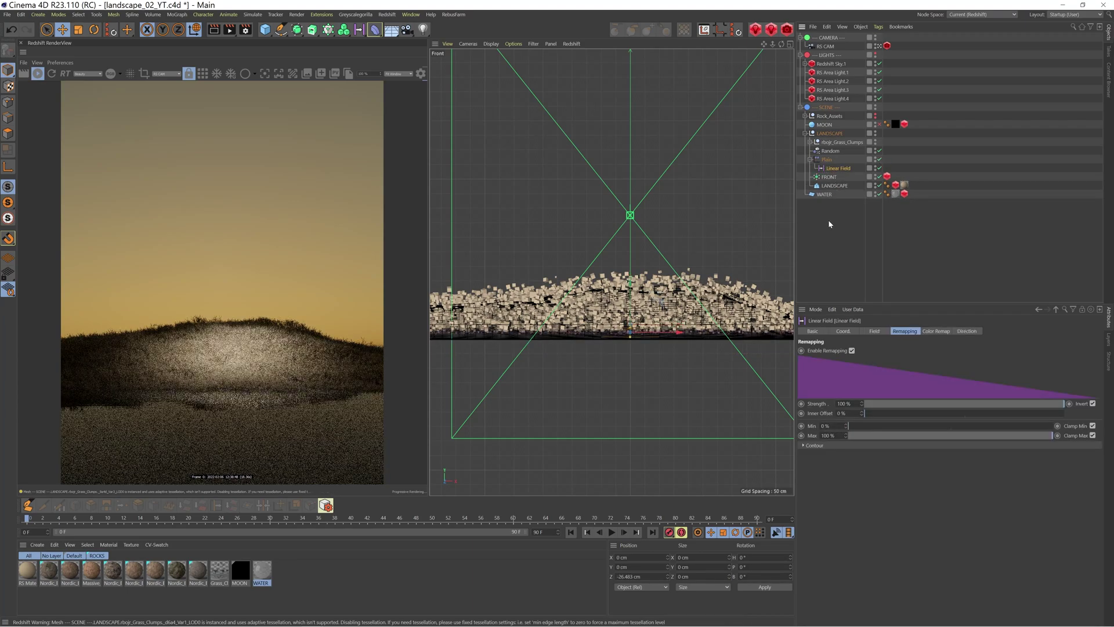
{"action": "scroll", "coordinate": [619, 372], "scroll_direction": "up", "scroll_amount": 4}
{"action": "scroll", "coordinate": [619, 372], "scroll_direction": "up", "scroll_amount": 1}
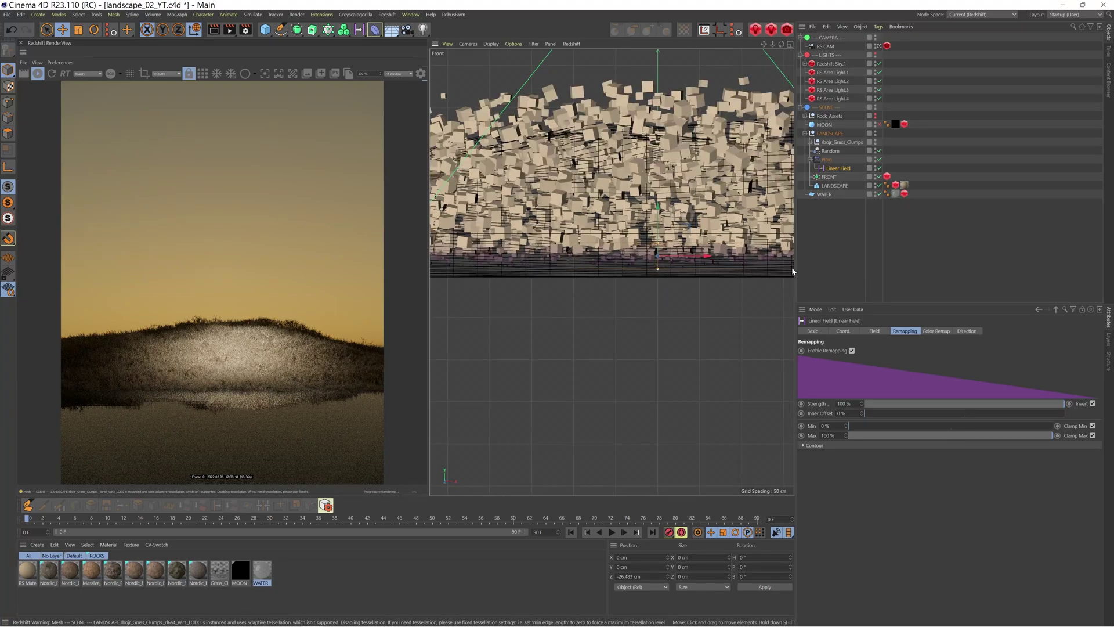
{"action": "left_click", "coordinate": [1093, 404]}
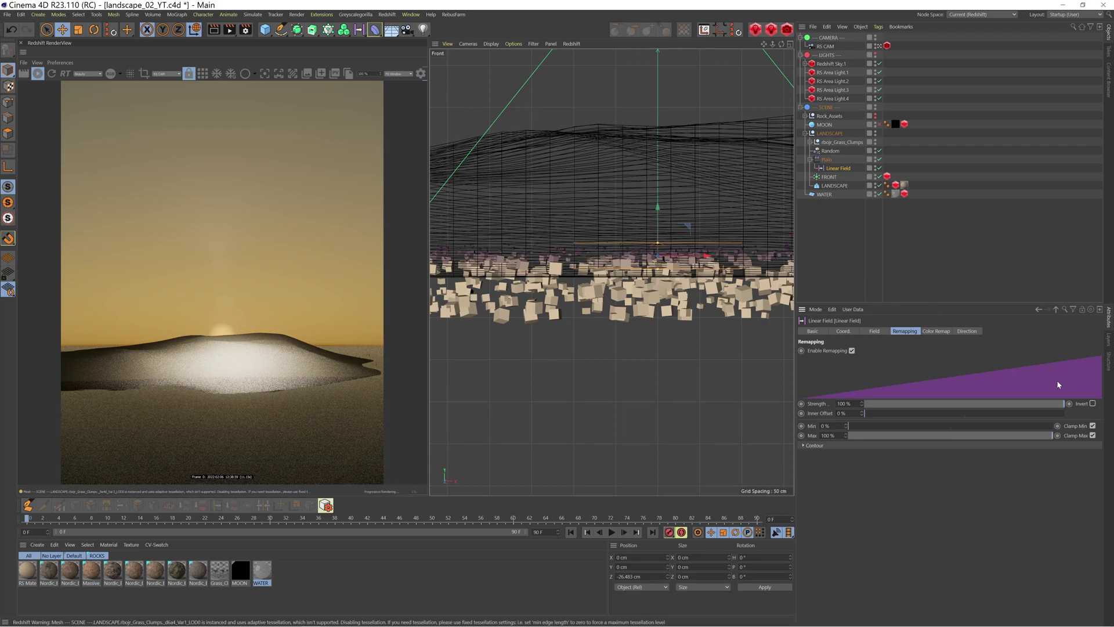
{"action": "left_click", "coordinate": [1093, 403]}
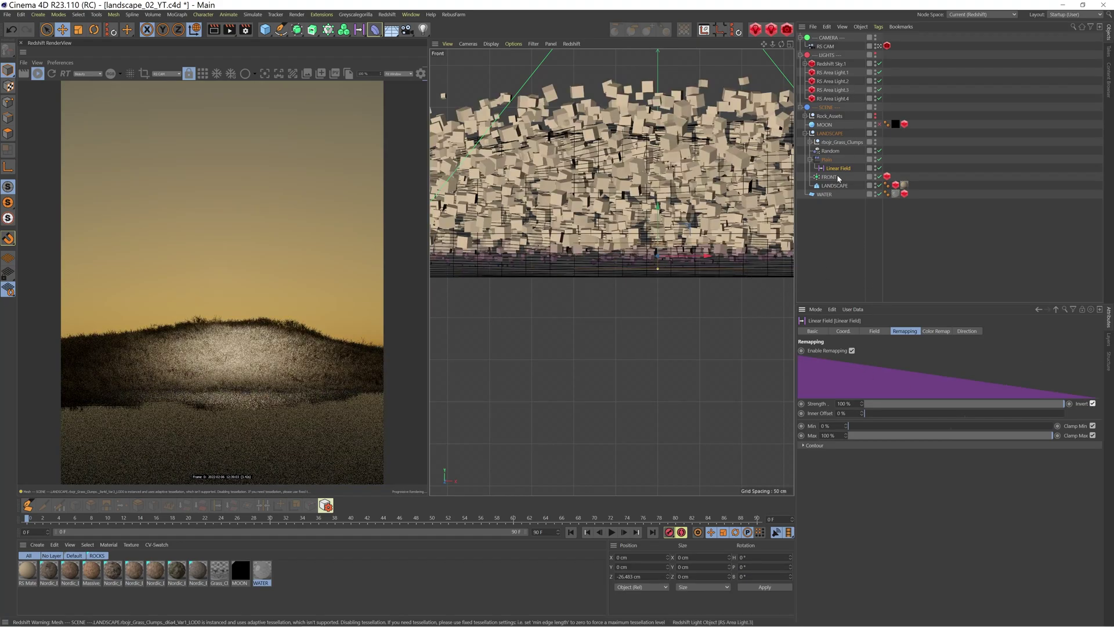
- Clear the selection and switch the viewport from Front to the RS CAM perspective view
{"action": "left_click", "coordinate": [566, 309]}
{"action": "scroll", "coordinate": [574, 312], "scroll_direction": "down", "scroll_amount": 5}
{"action": "middle_click", "coordinate": [690, 294]}
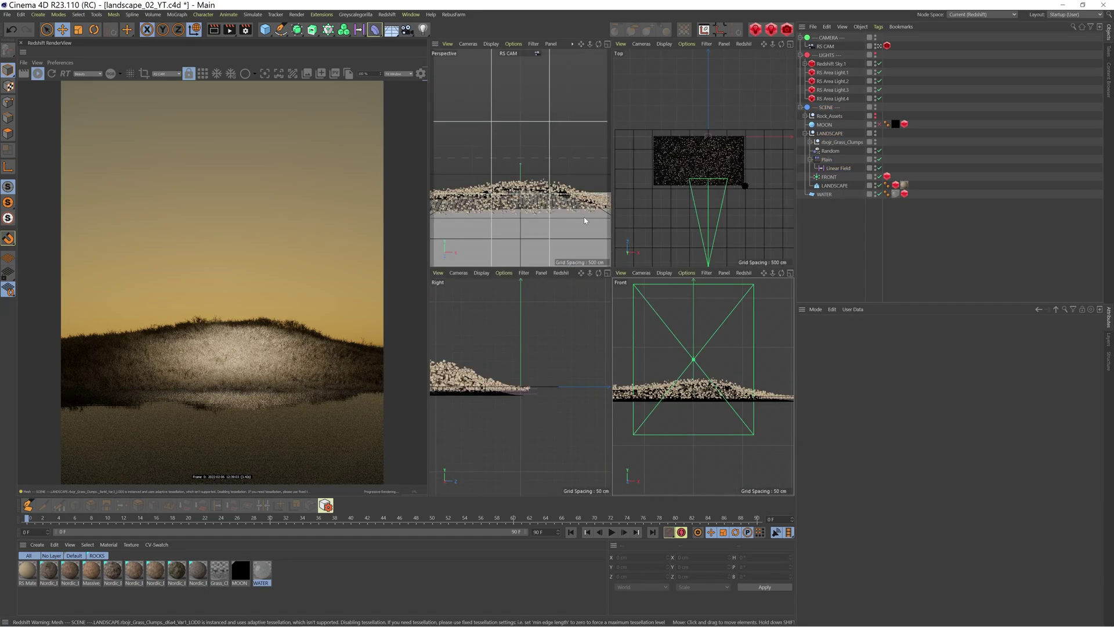
{"action": "middle_click", "coordinate": [577, 217]}
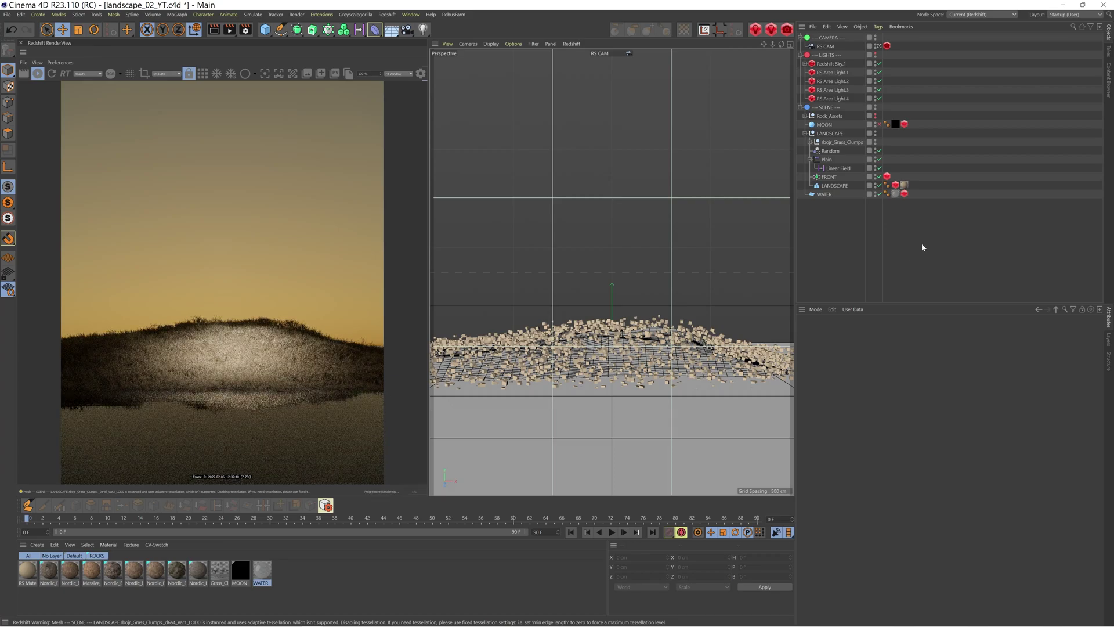
- Inspect the FRONT matrix and Plain effector, then collapse Plain and the LANDSCAPE group
{"action": "left_click", "coordinate": [830, 177]}
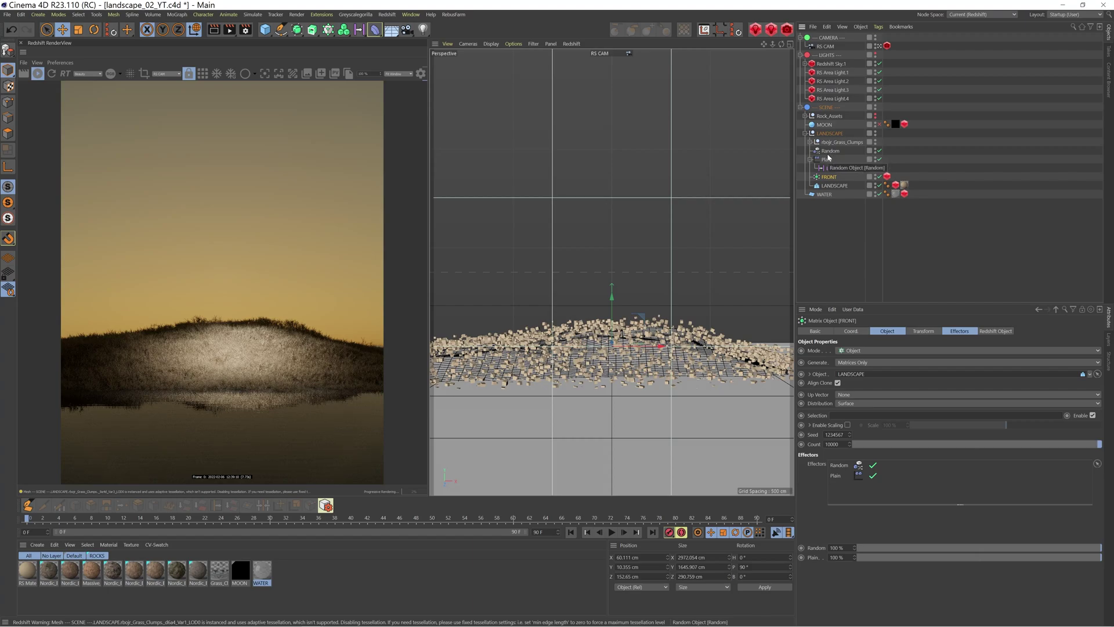
{"action": "left_click", "coordinate": [828, 160]}
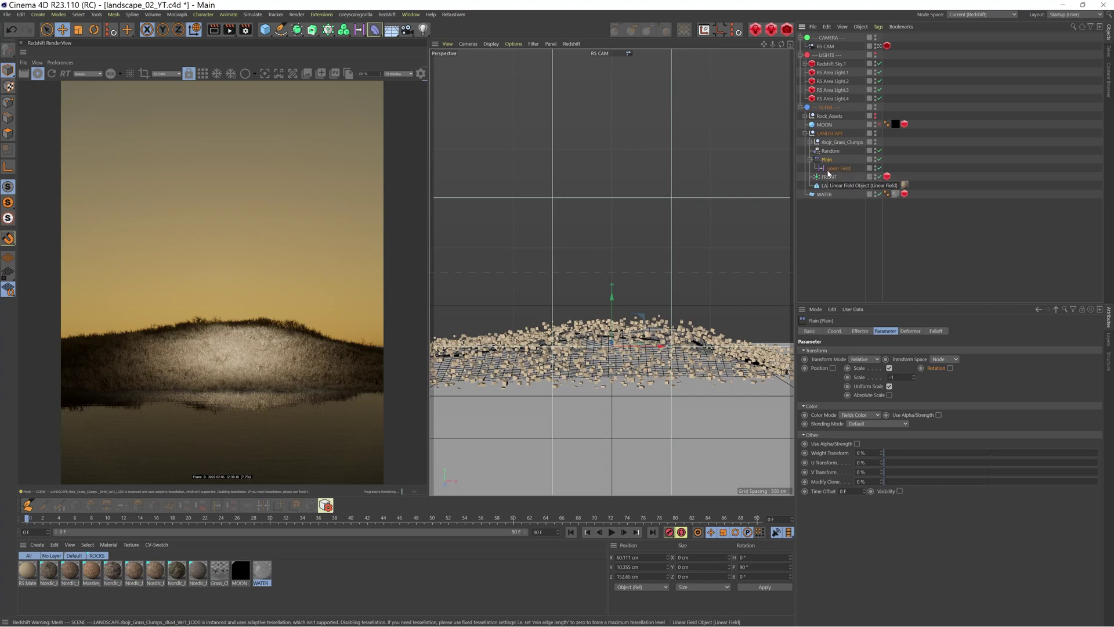
{"action": "left_click", "coordinate": [809, 160]}
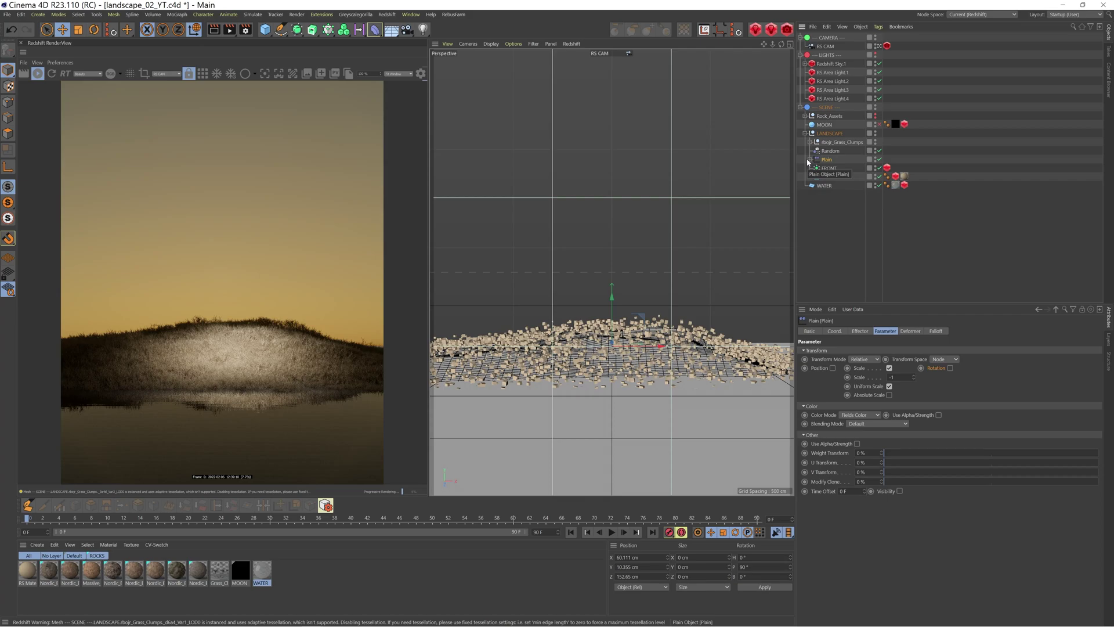
{"action": "left_click", "coordinate": [805, 133]}
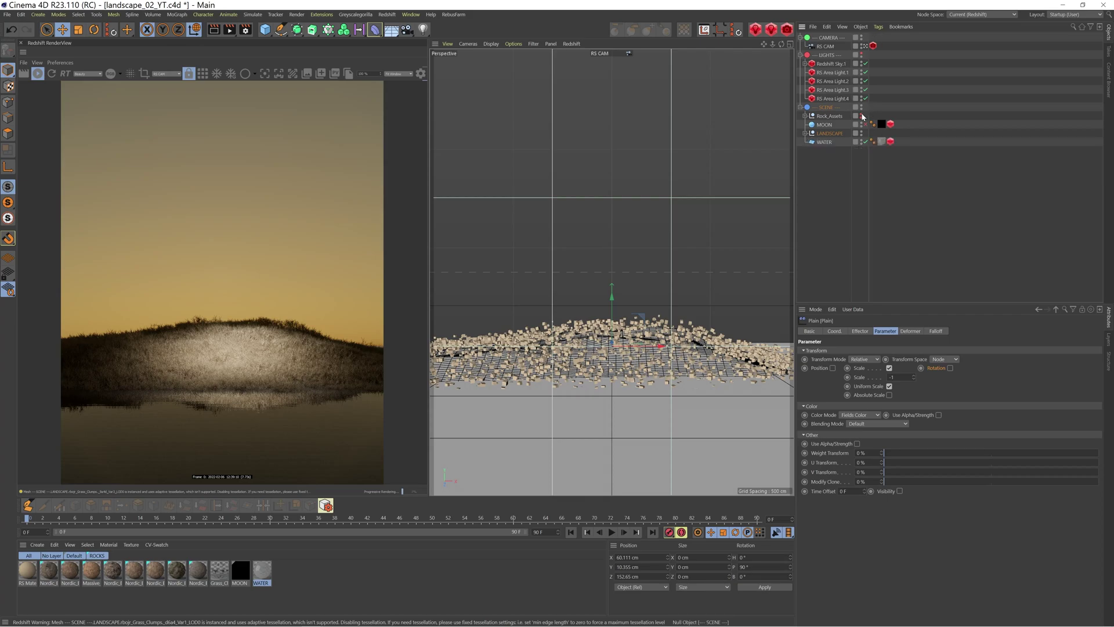
- Enable Rock_Assets and MOON for display, then select a few rocks to check them
{"action": "left_click", "coordinate": [862, 114]}
{"action": "left_click", "coordinate": [865, 124]}
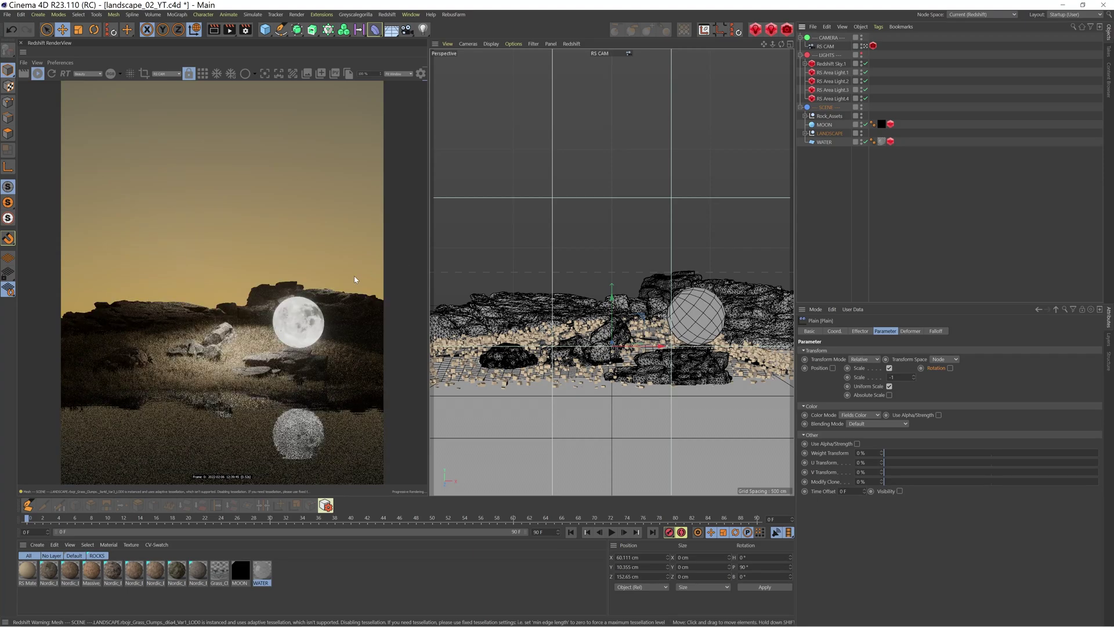
{"action": "left_click", "coordinate": [633, 305]}
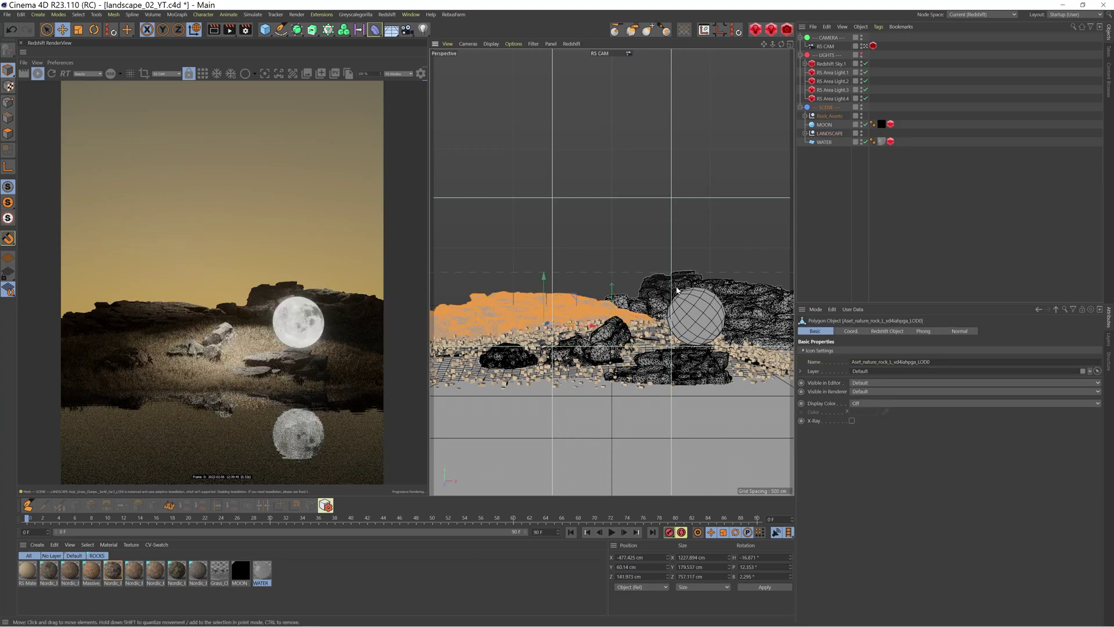
{"action": "left_click", "coordinate": [677, 291]}
{"action": "left_click", "coordinate": [753, 302]}
{"action": "left_click", "coordinate": [861, 204]}
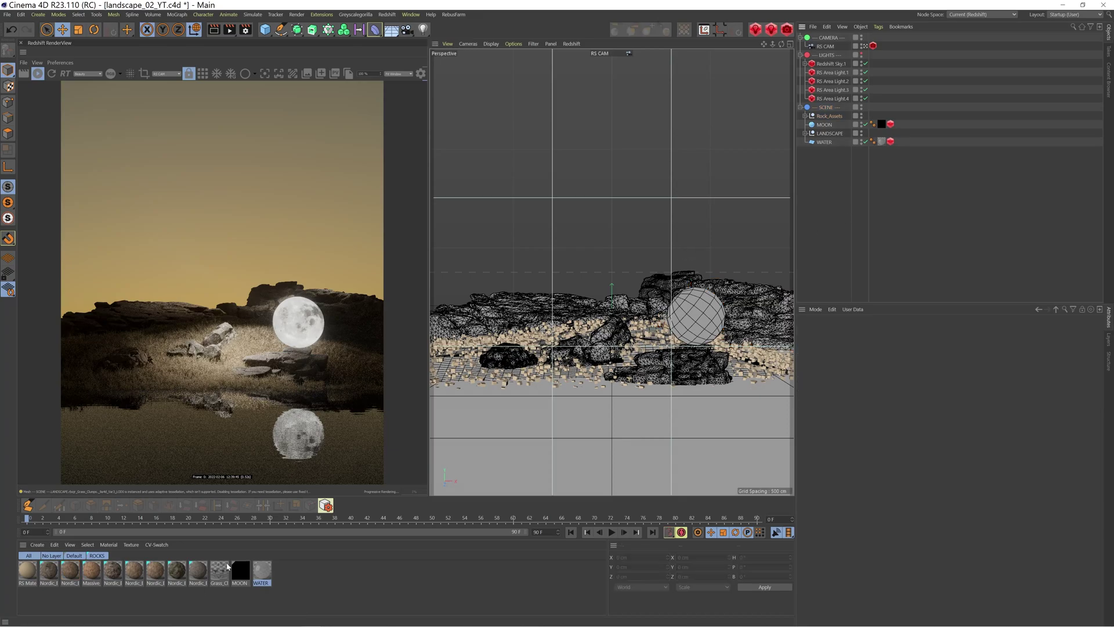
- Inspect the Nordic rock materials' shader graphs, including their Albedo texture and RS Color Layer nodes
{"action": "double_click", "coordinate": [70, 570]}
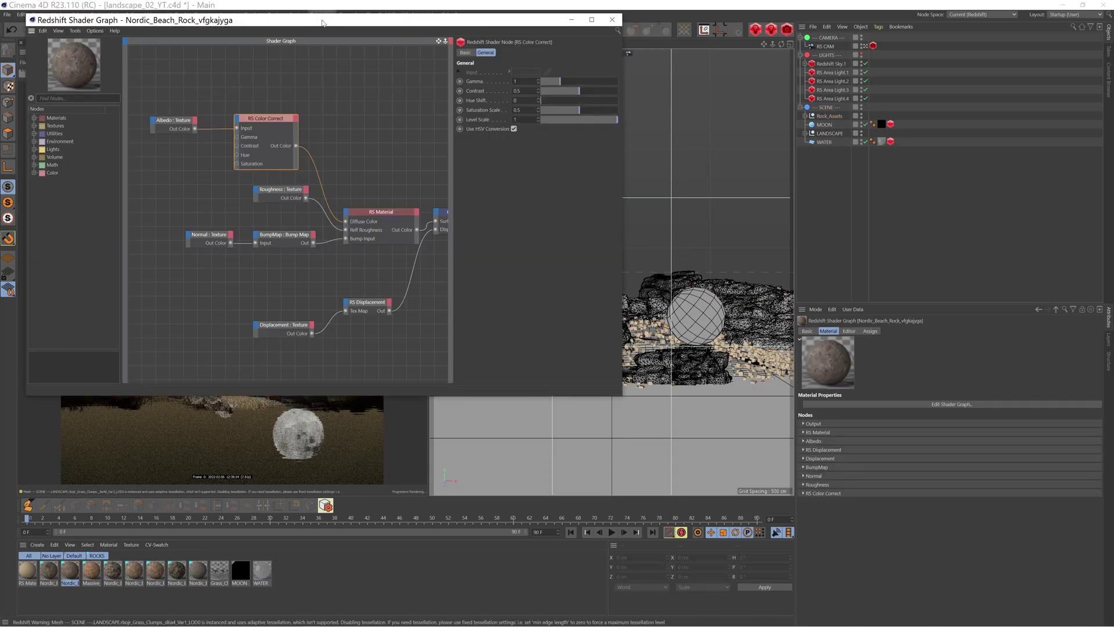
{"action": "left_click_drag", "start_coordinate": [323, 23], "coordinate": [597, 49]}
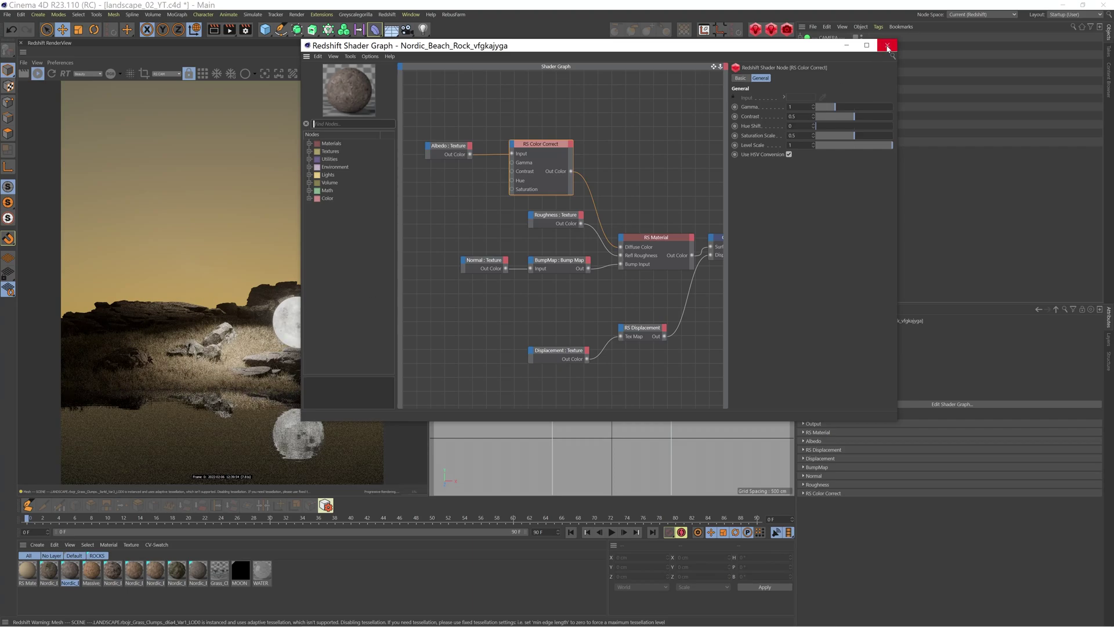
{"action": "left_click", "coordinate": [177, 570]}
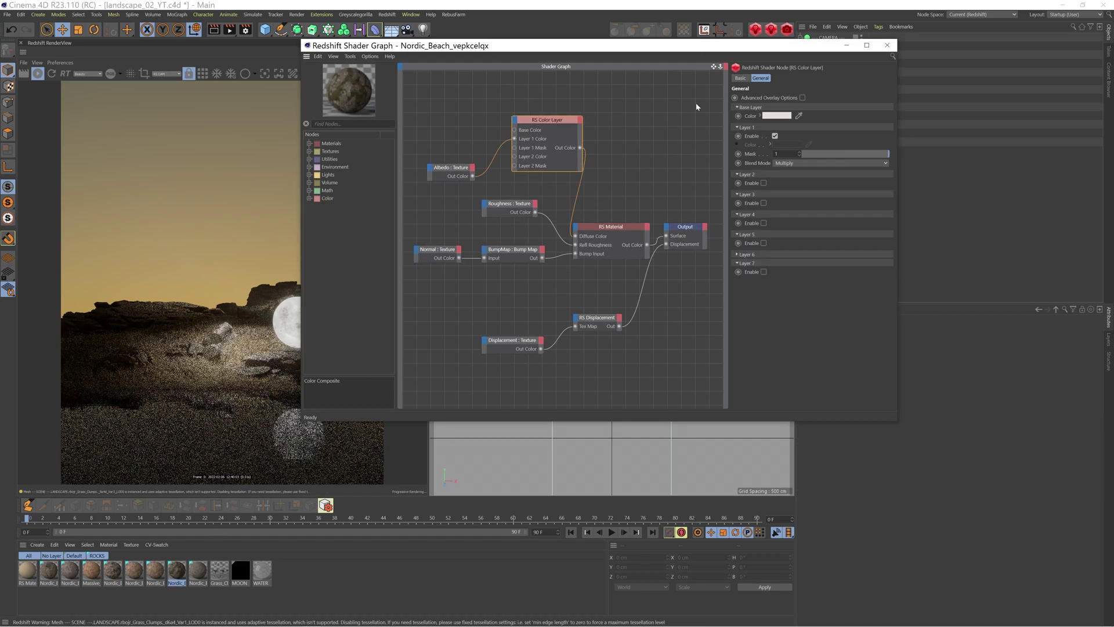
{"action": "left_click", "coordinate": [775, 115]}
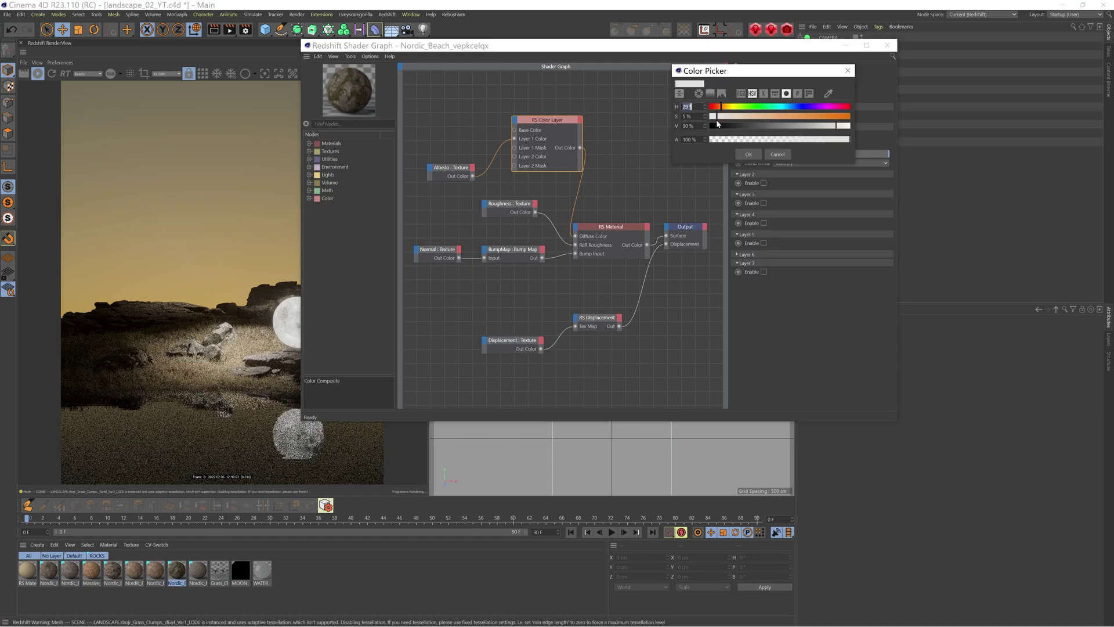
{"action": "left_click", "coordinate": [776, 154]}
{"action": "left_click_drag", "start_coordinate": [445, 173], "coordinate": [430, 179]}
{"action": "left_click", "coordinate": [558, 120]}
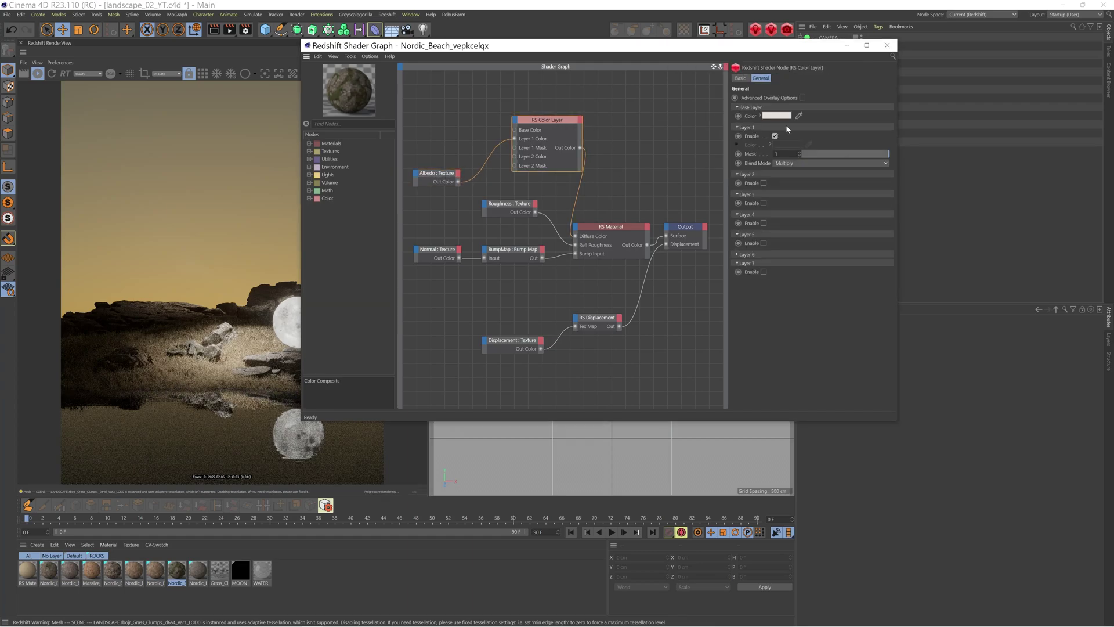
- Close the rock material's graph and open the MOON material's shader graph instead
{"action": "left_click", "coordinate": [888, 45]}
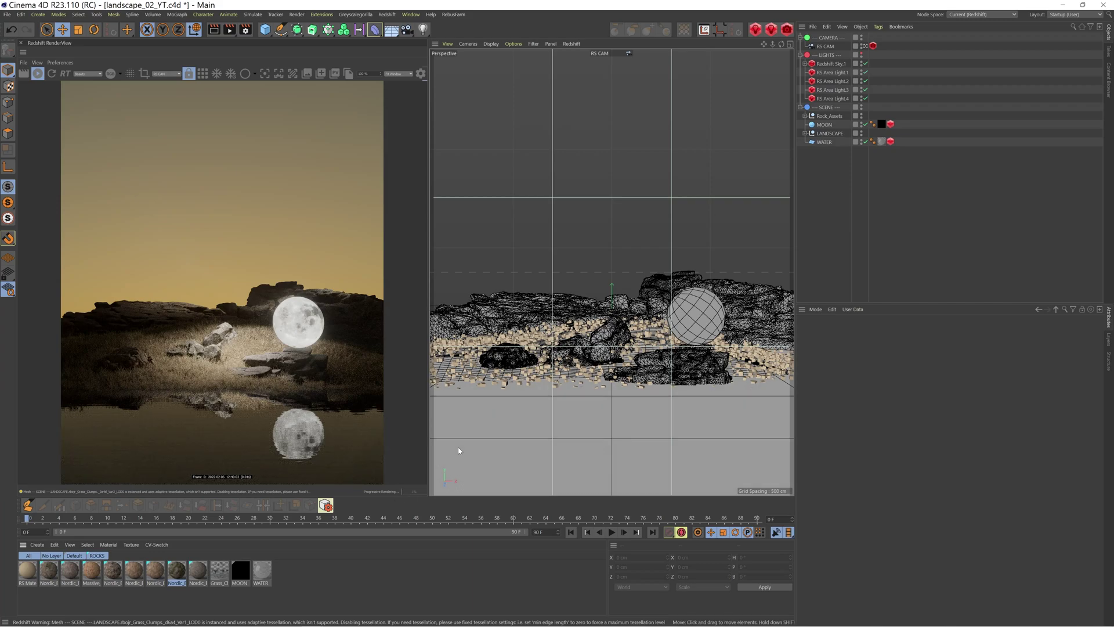
{"action": "double_click", "coordinate": [246, 567]}
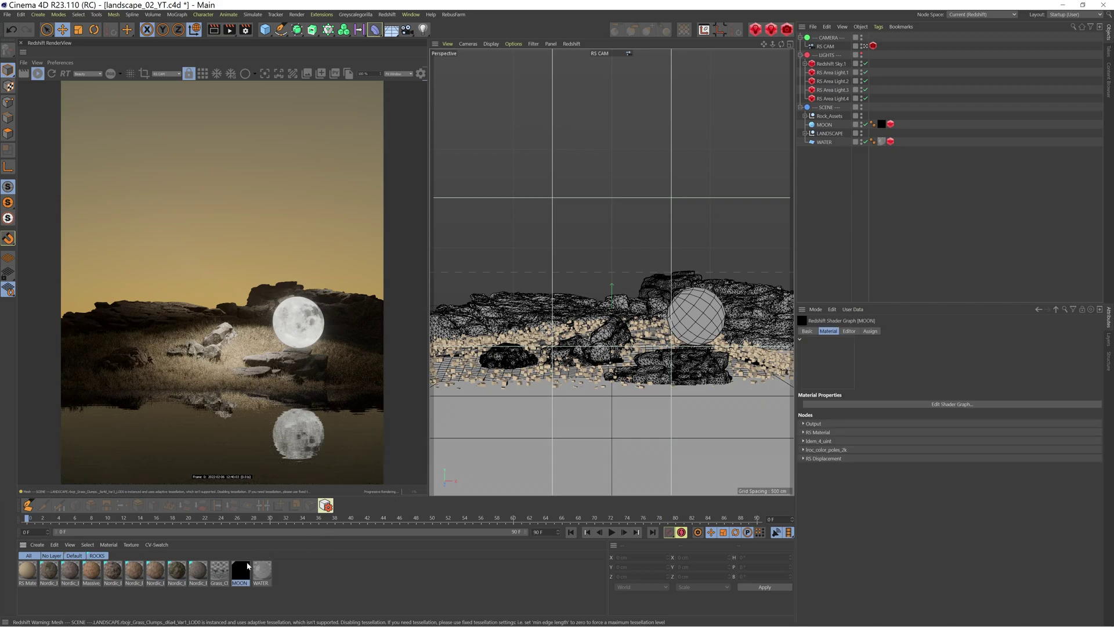
{"action": "left_click_drag", "start_coordinate": [385, 12], "coordinate": [812, 62]}
- In Chrome's CGI Moon Kit page, check the color map download sizes, then scroll to Displacement
{"action": "left_click", "coordinate": [268, 619]}
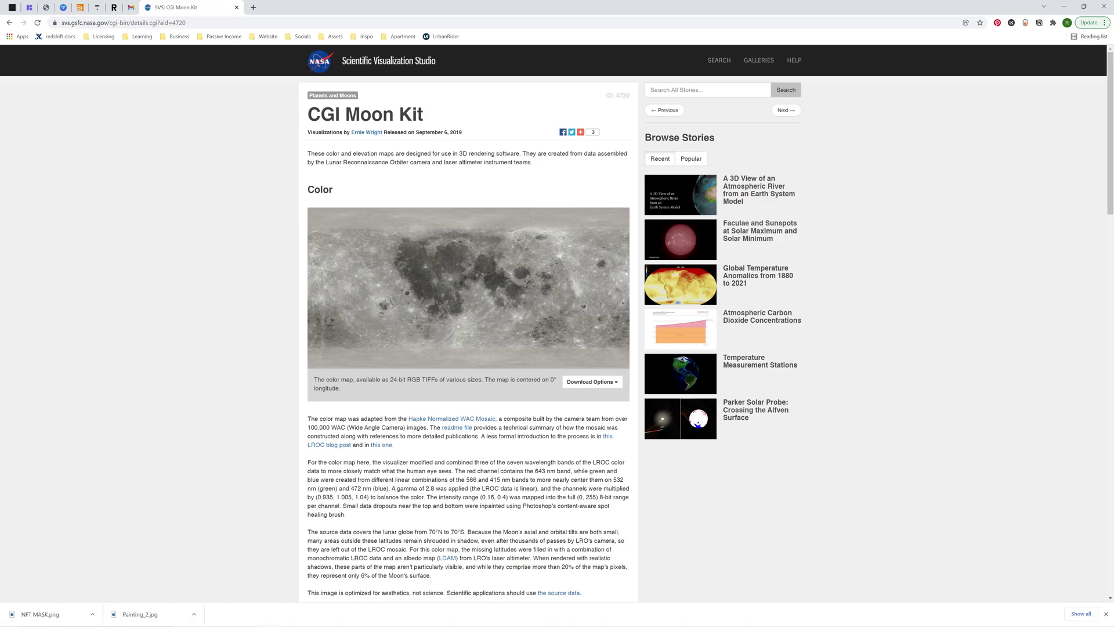
{"action": "left_click", "coordinate": [591, 382]}
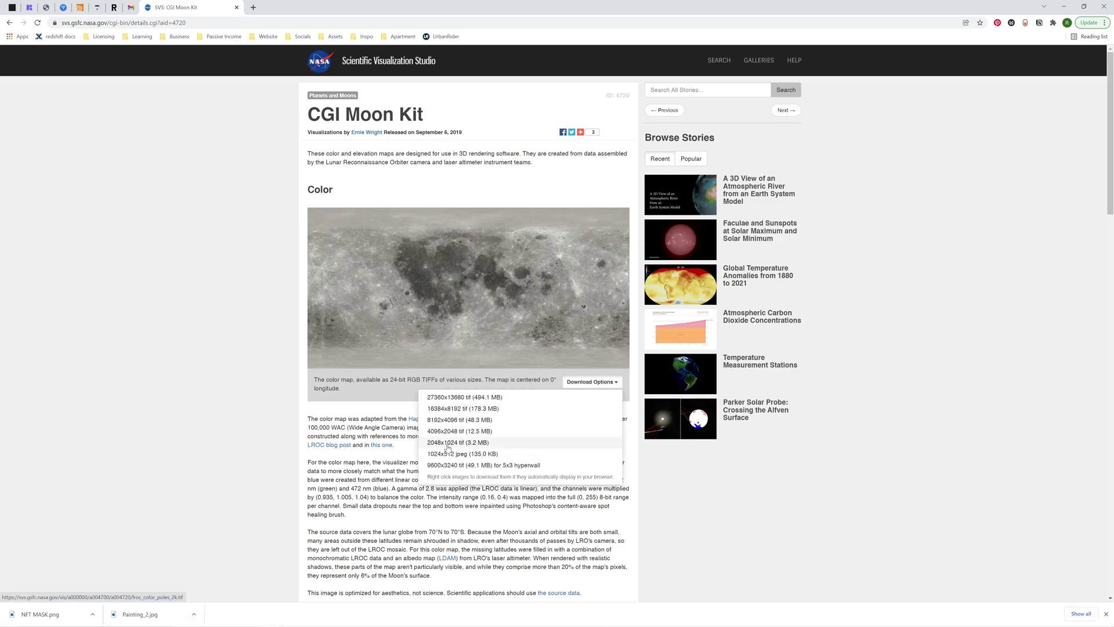
{"action": "left_click", "coordinate": [637, 325]}
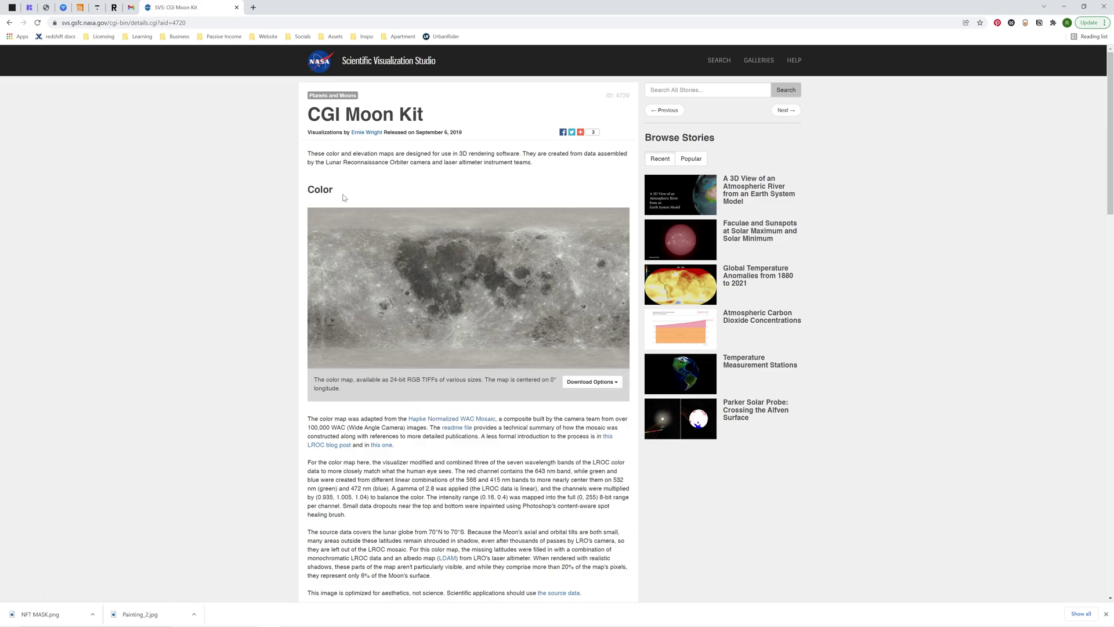
{"action": "scroll", "coordinate": [354, 209], "scroll_direction": "down", "scroll_amount": 6}
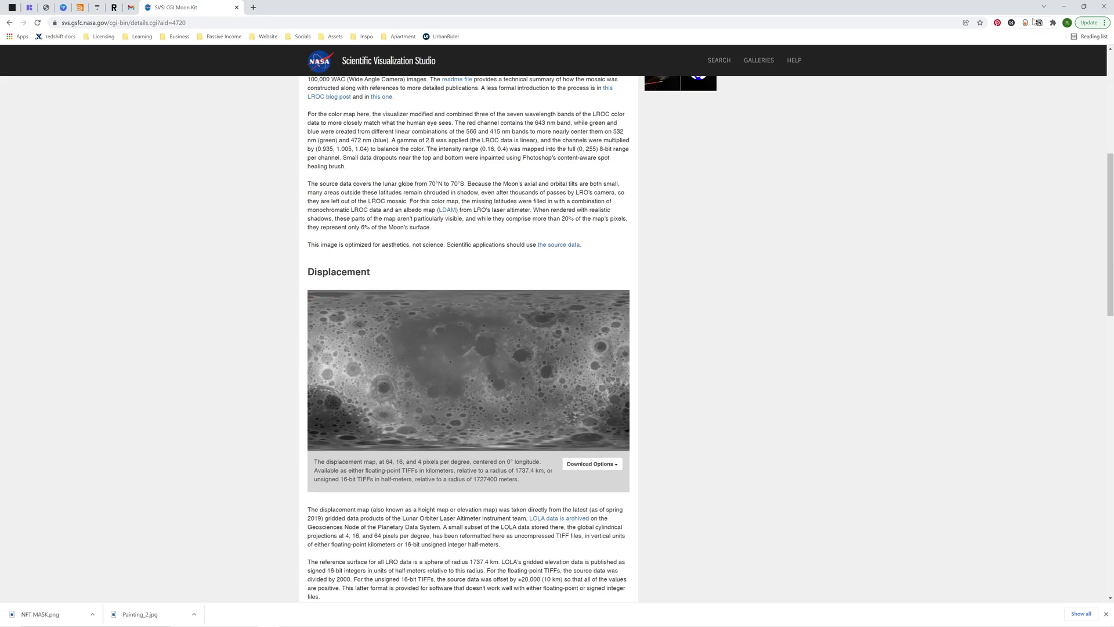
- Review the MOON RS Material's base and emission settings, trying a lower reflection weight then undoing it
{"action": "left_click", "coordinate": [1064, 6]}
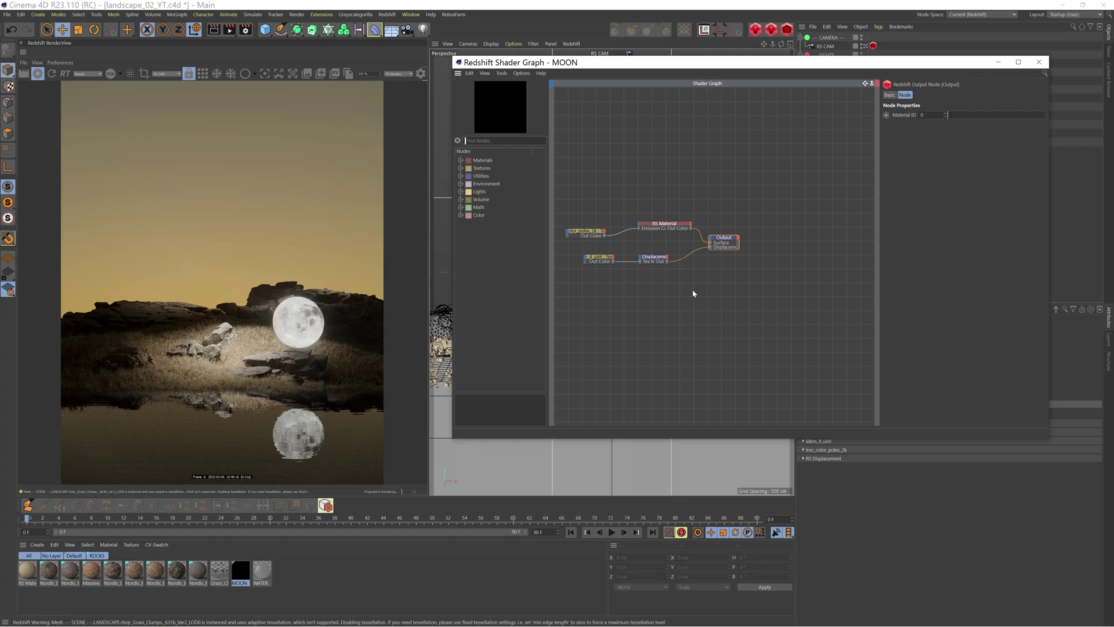
{"action": "left_click_drag", "start_coordinate": [594, 236], "coordinate": [615, 238]}
{"action": "left_click", "coordinate": [669, 228]}
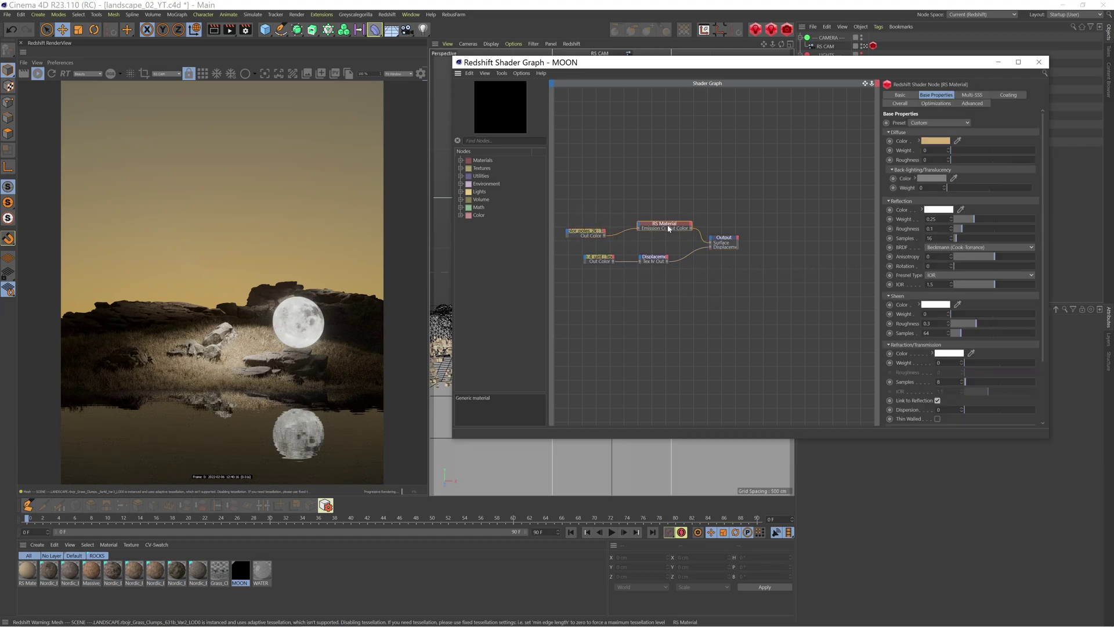
{"action": "left_click", "coordinate": [905, 104]}
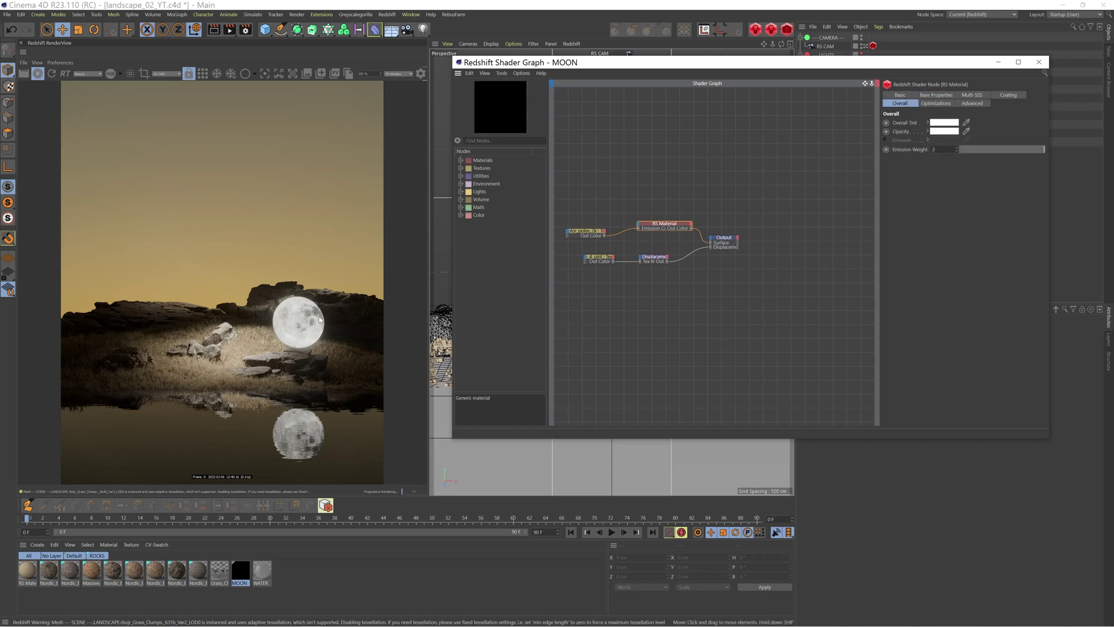
{"action": "left_click", "coordinate": [936, 95]}
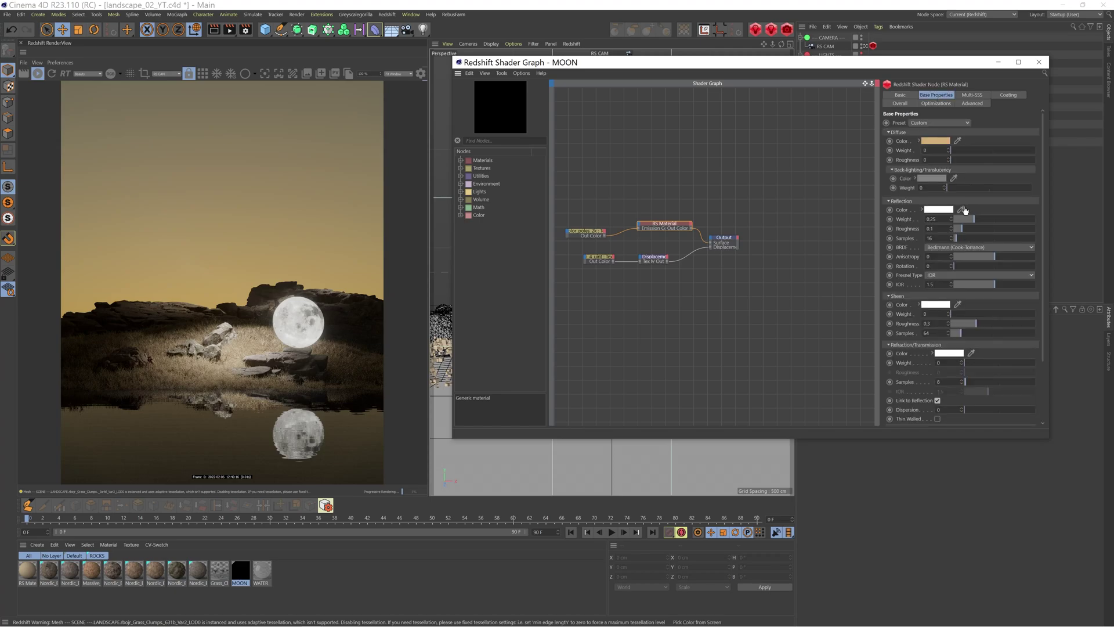
{"action": "left_click_drag", "start_coordinate": [973, 218], "coordinate": [863, 298]}
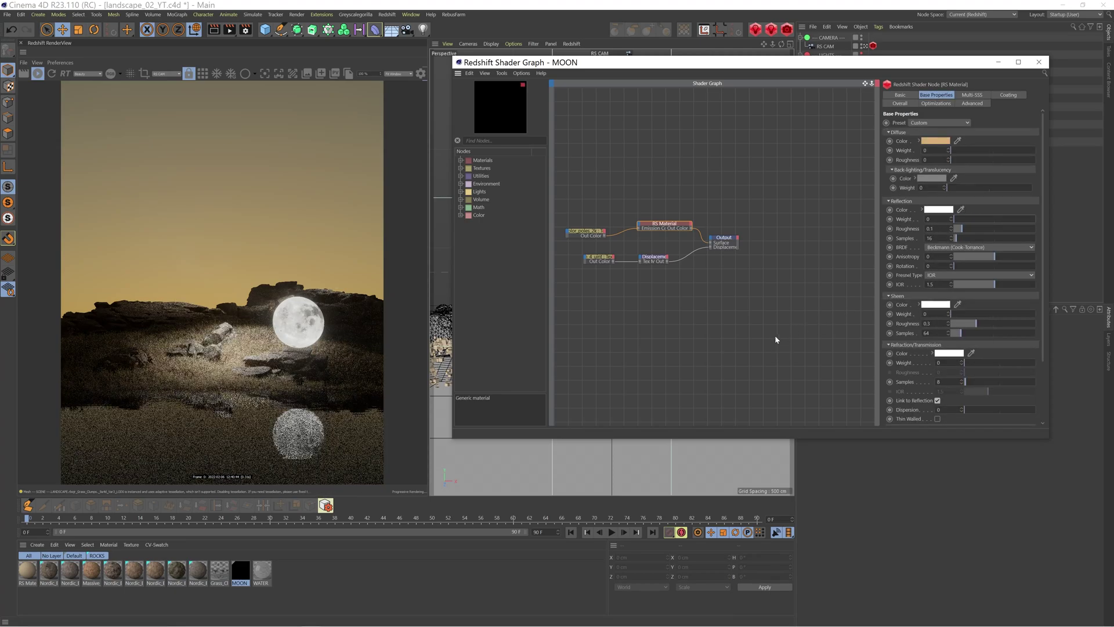
{"action": "key", "text": "ctrl+z"}
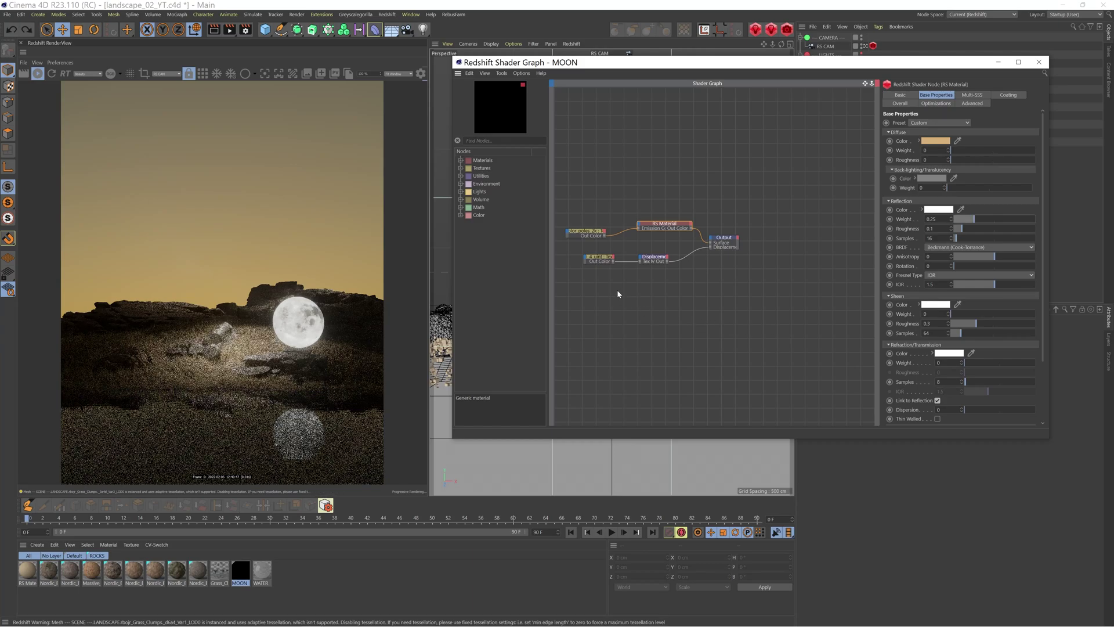
- Inspect the moon texture, displacement and output nodes' settings
{"action": "left_click", "coordinate": [587, 256]}
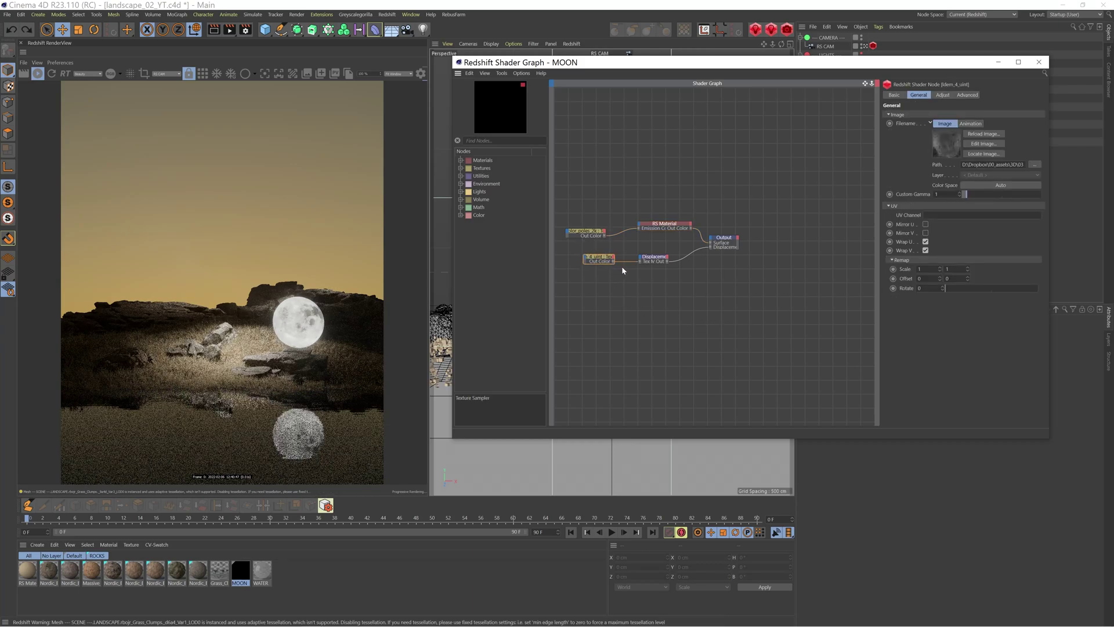
{"action": "left_click", "coordinate": [651, 259]}
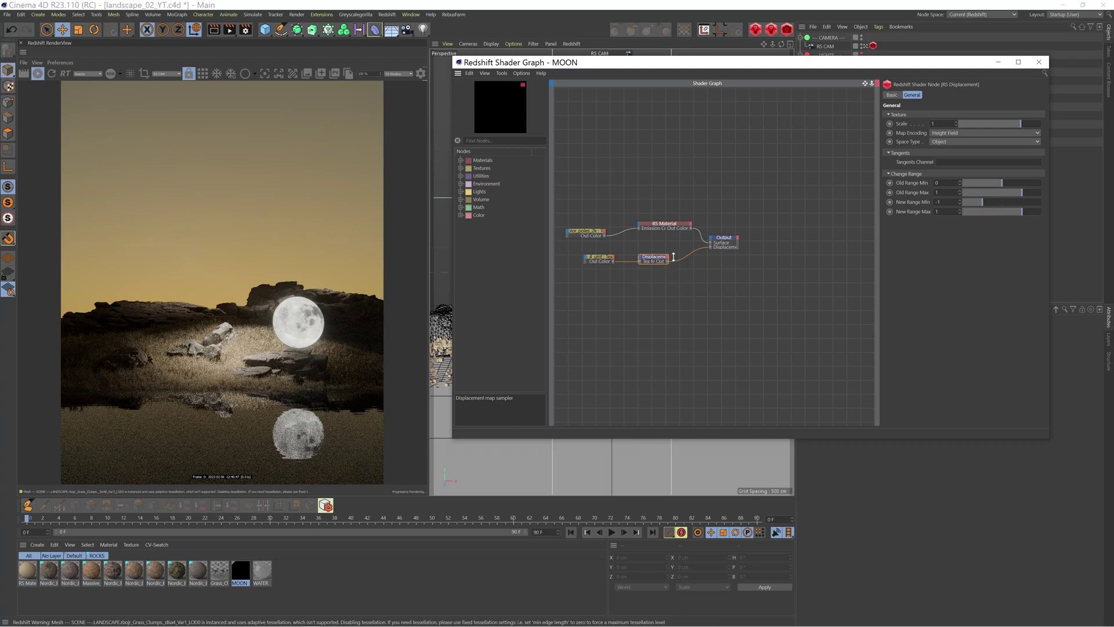
{"action": "left_click", "coordinate": [721, 243]}
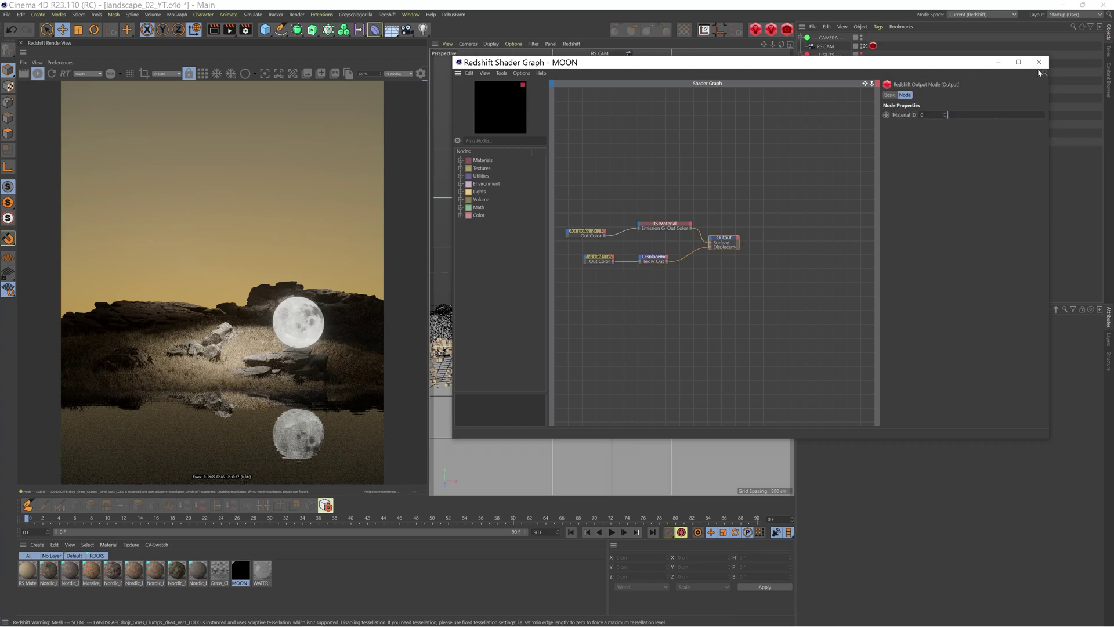
- Close the shader graph, disable the sky and all area lights, then re-enable only the sky and sun
{"action": "left_click", "coordinate": [1039, 62]}
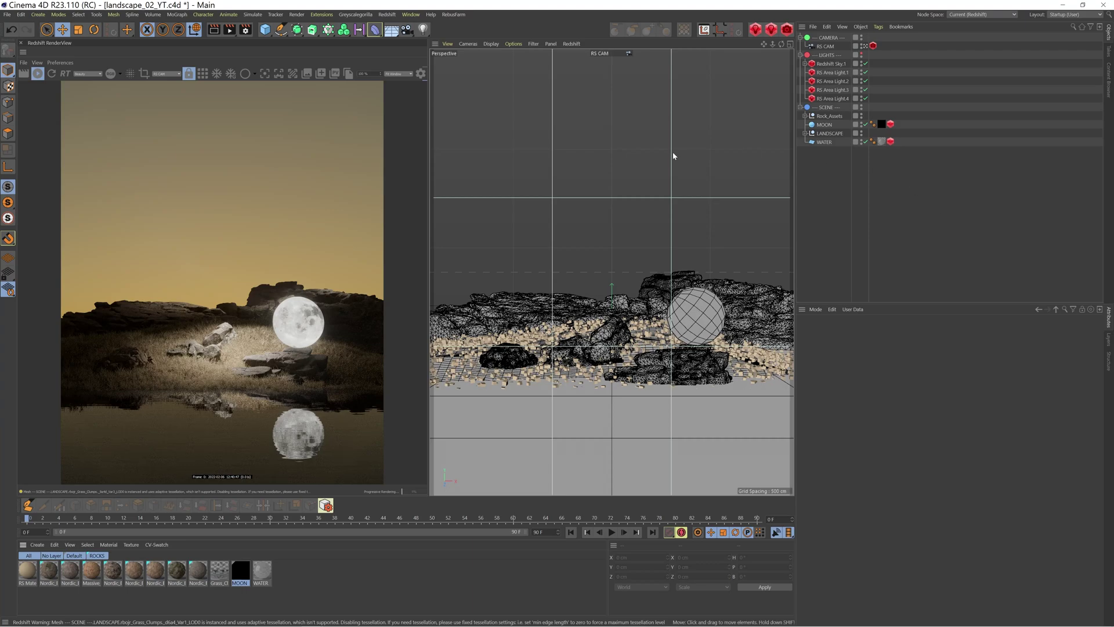
{"action": "left_click", "coordinate": [805, 63]}
{"action": "left_click_drag", "start_coordinate": [866, 63], "coordinate": [866, 108]}
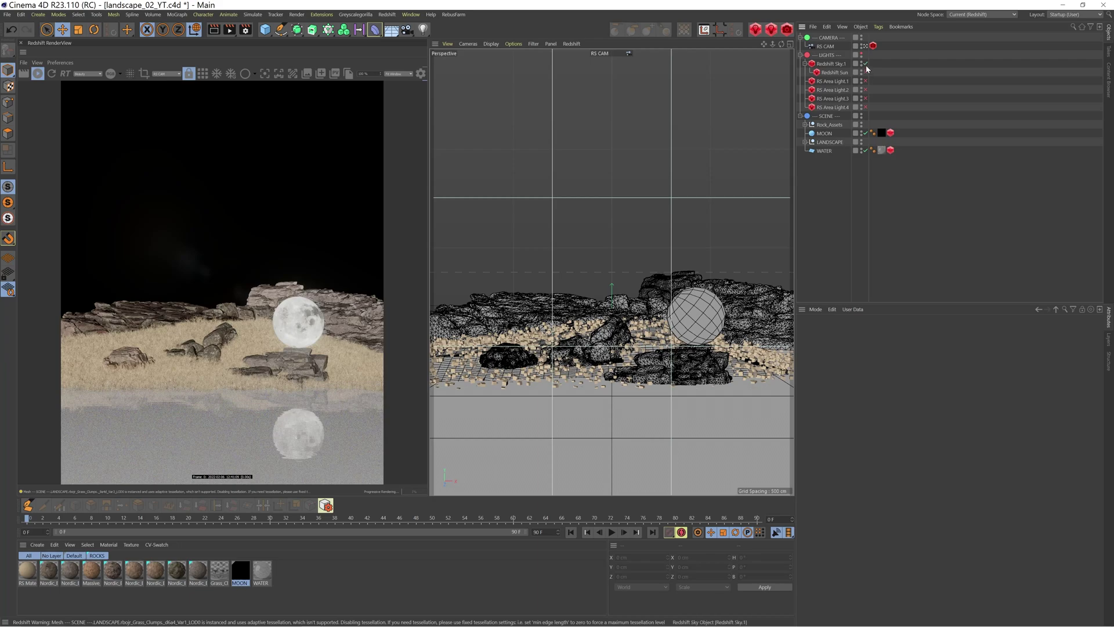
{"action": "left_click_drag", "start_coordinate": [866, 65], "coordinate": [865, 74]}
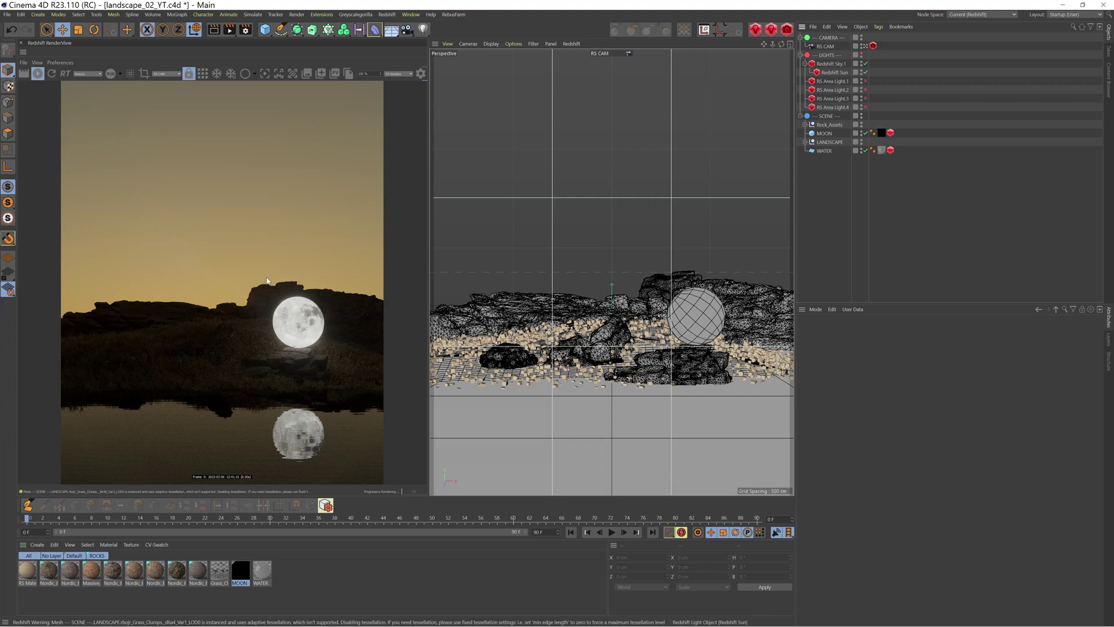
{"action": "left_click", "coordinate": [831, 63]}
{"action": "left_click", "coordinate": [904, 331]}
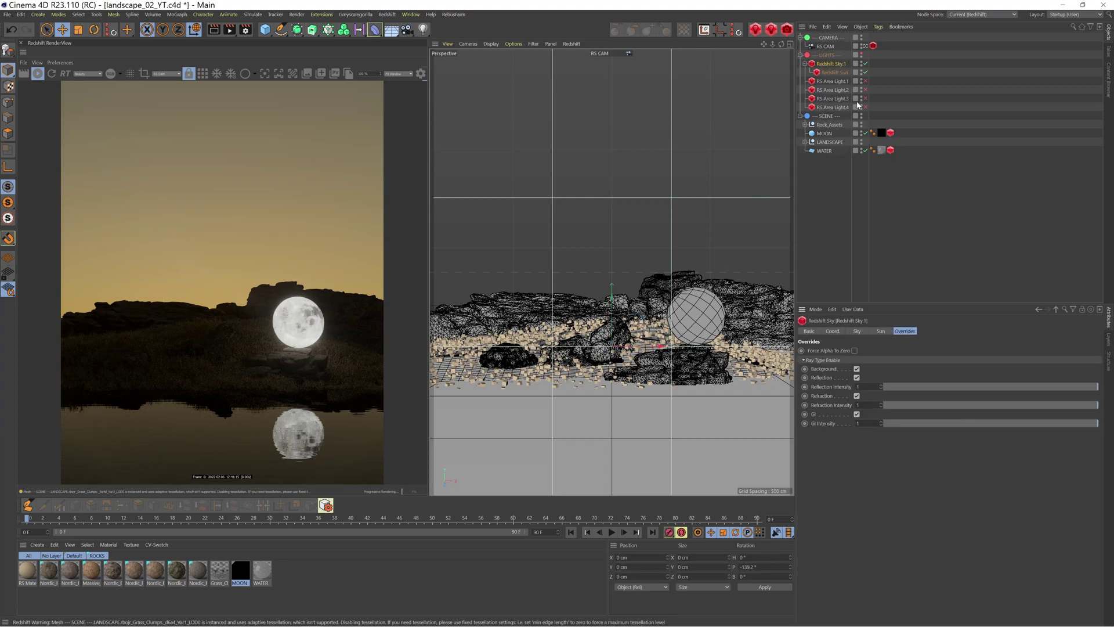
{"action": "left_click", "coordinate": [835, 72]}
{"action": "left_click", "coordinate": [880, 331]}
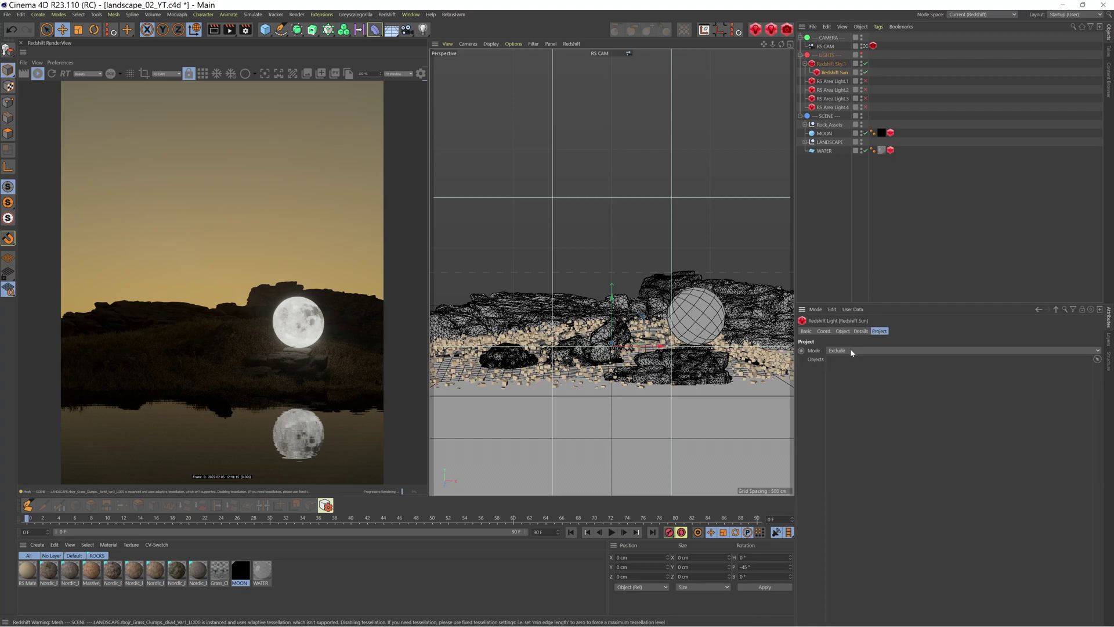
{"action": "key", "text": "ctrl+z"}
{"action": "key", "text": "r"}
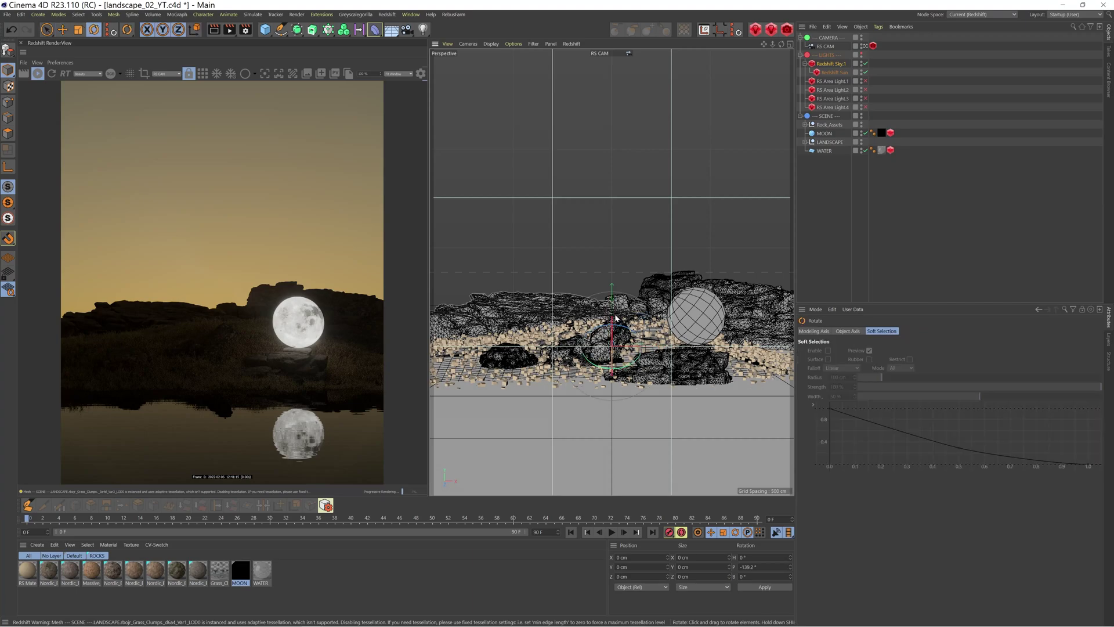
{"action": "left_click_drag", "start_coordinate": [612, 333], "coordinate": [608, 353]}
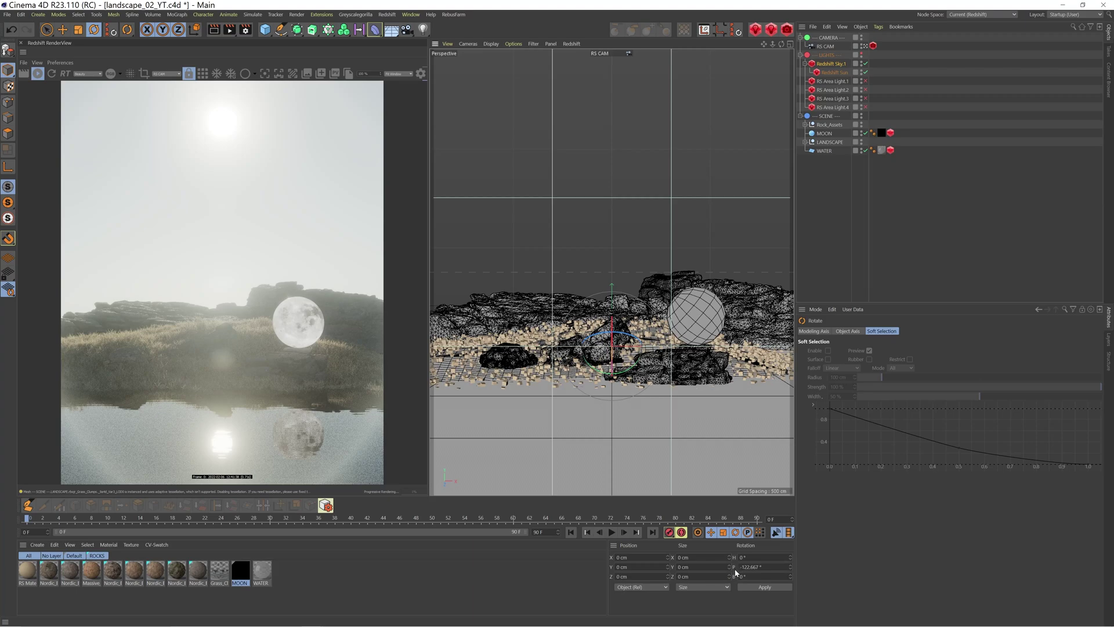
{"action": "left_click_drag", "start_coordinate": [611, 356], "coordinate": [617, 336]}
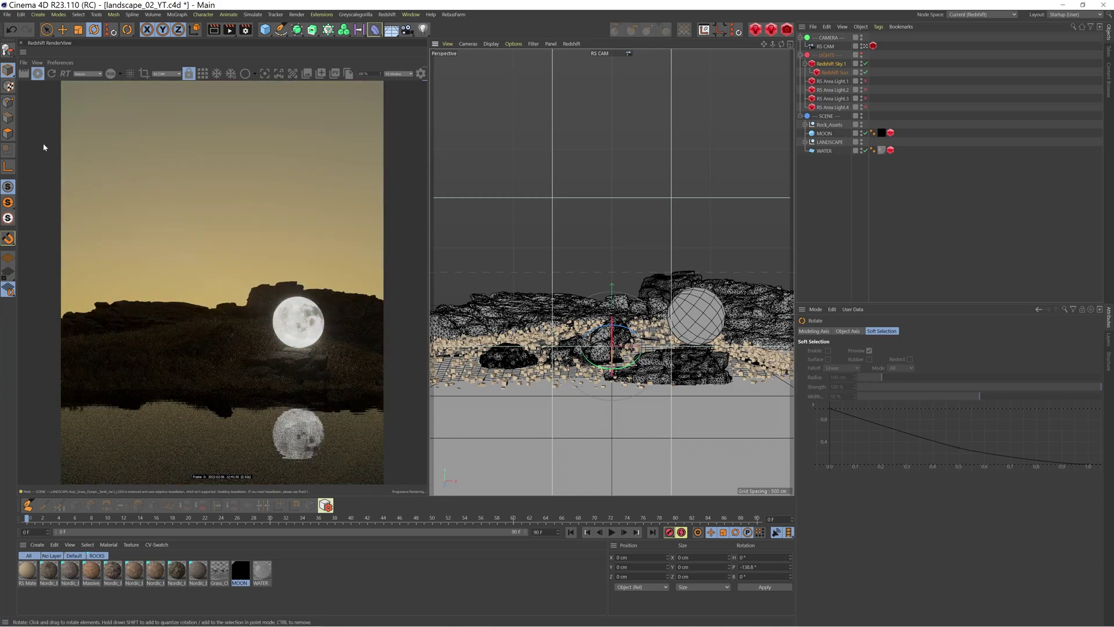
{"action": "key", "text": "ctrl+z"}
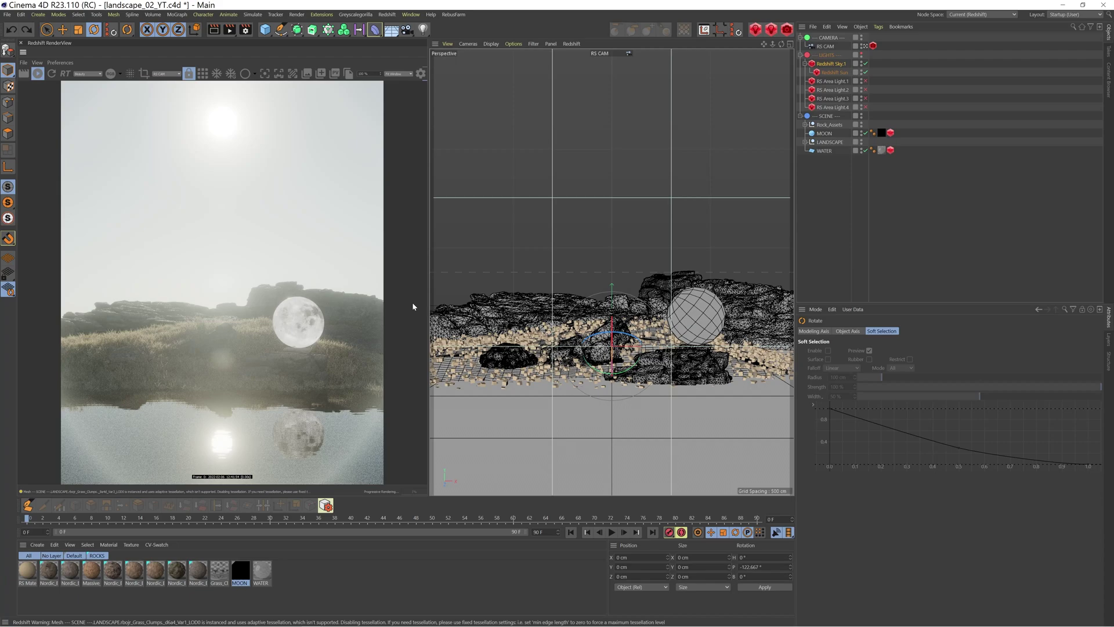
{"action": "left_click", "coordinate": [11, 30]}
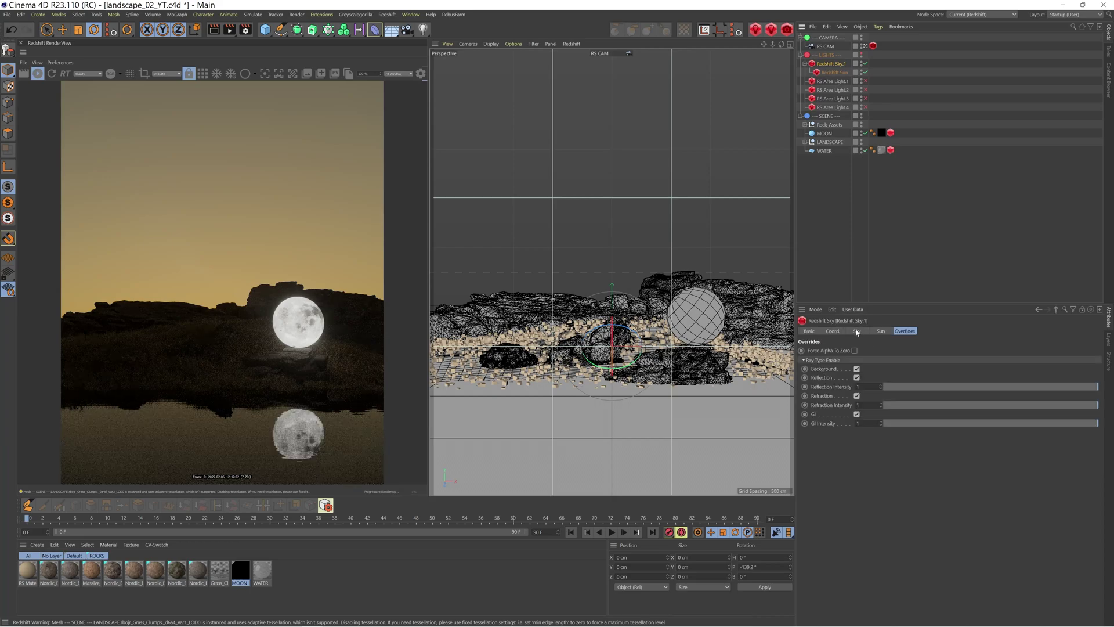
- Try higher turbidity values on the Redshift Sky, then drag it down to about 0.478
{"action": "left_click", "coordinate": [857, 331]}
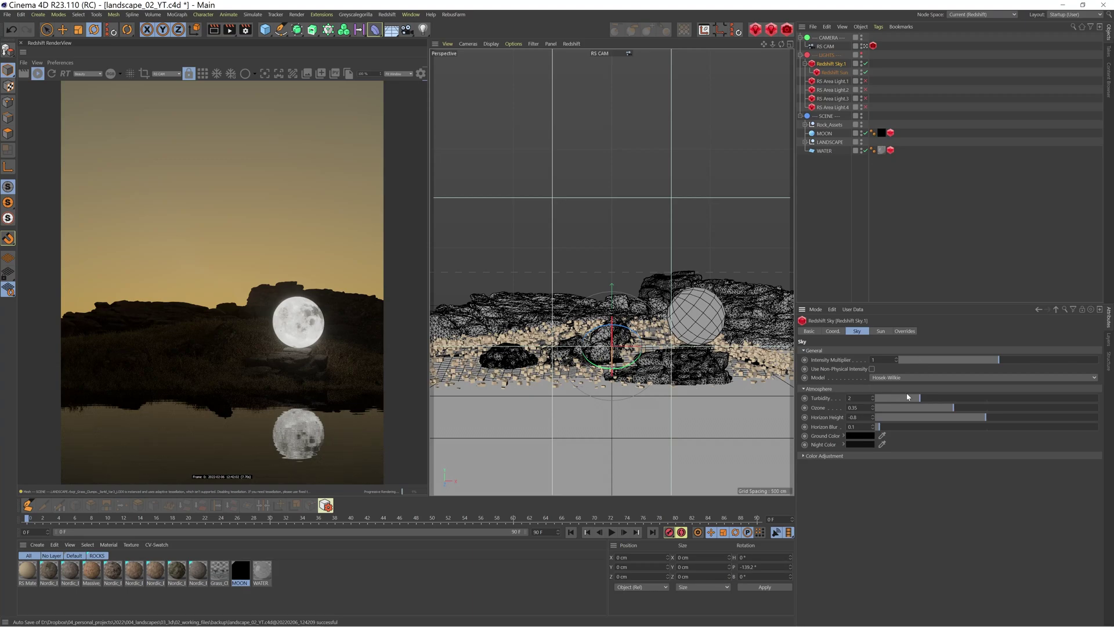
{"action": "left_click_drag", "start_coordinate": [920, 399], "coordinate": [970, 399]}
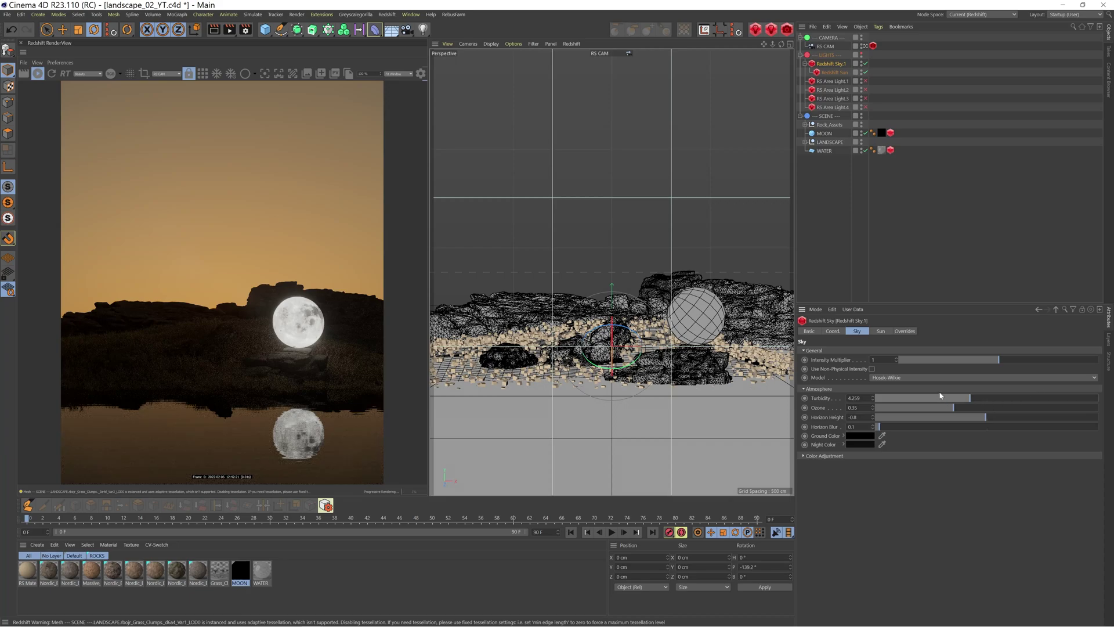
{"action": "left_click_drag", "start_coordinate": [969, 398], "coordinate": [1042, 402]}
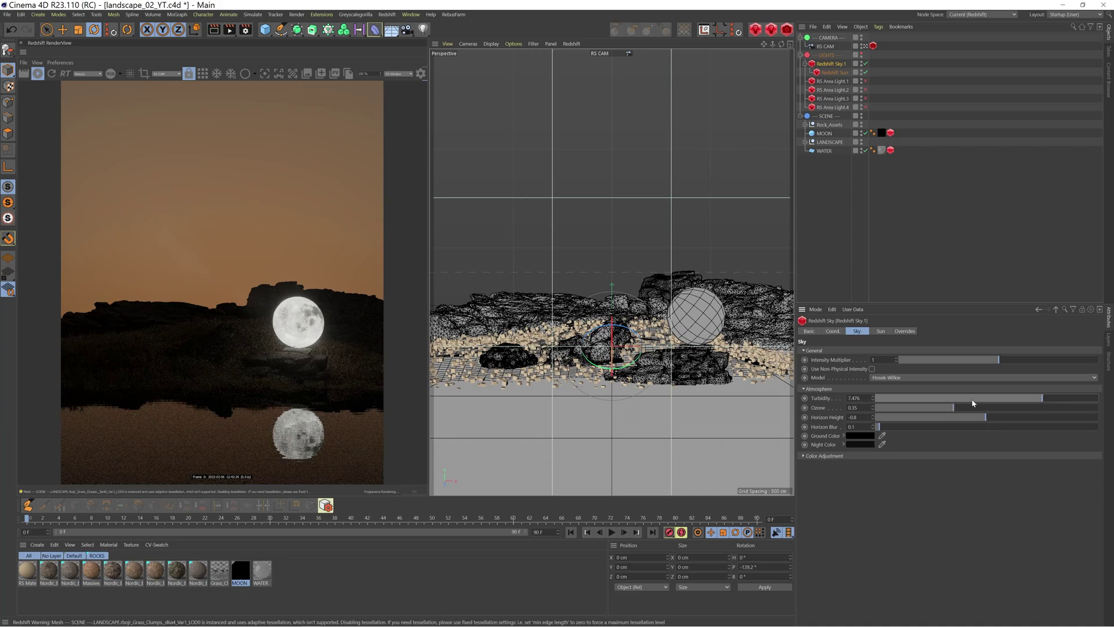
{"action": "left_click_drag", "start_coordinate": [973, 401], "coordinate": [885, 400]}
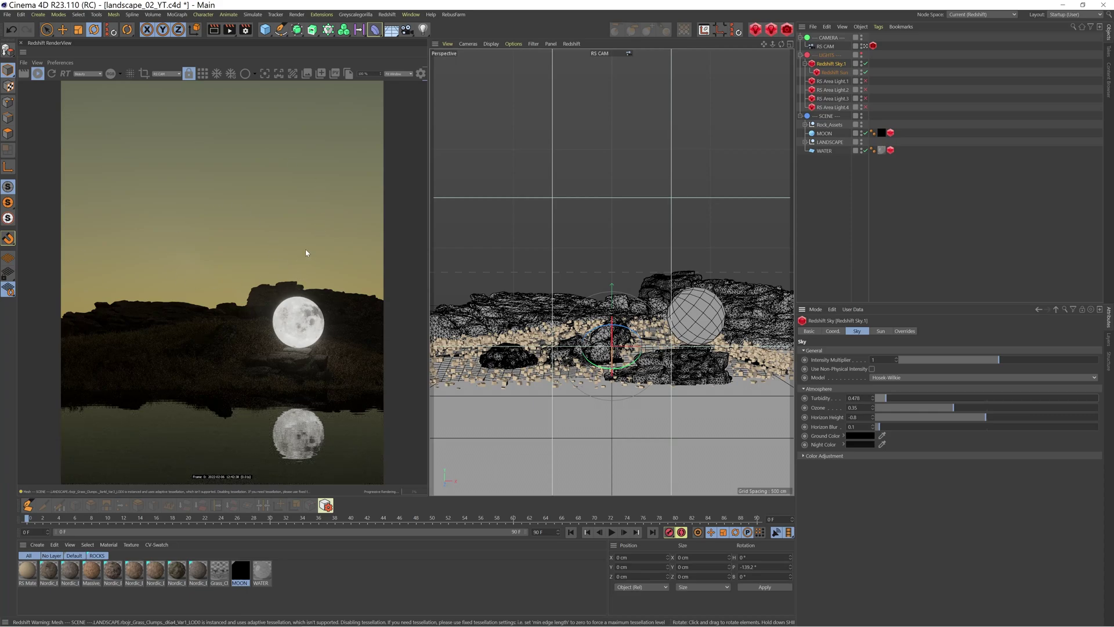
- Set sky turbidity to 2 and try horizon height 0 before restoring -0.8
{"action": "left_click", "coordinate": [857, 398]}
{"action": "type", "text": "2"}
{"action": "key", "text": "Return"}
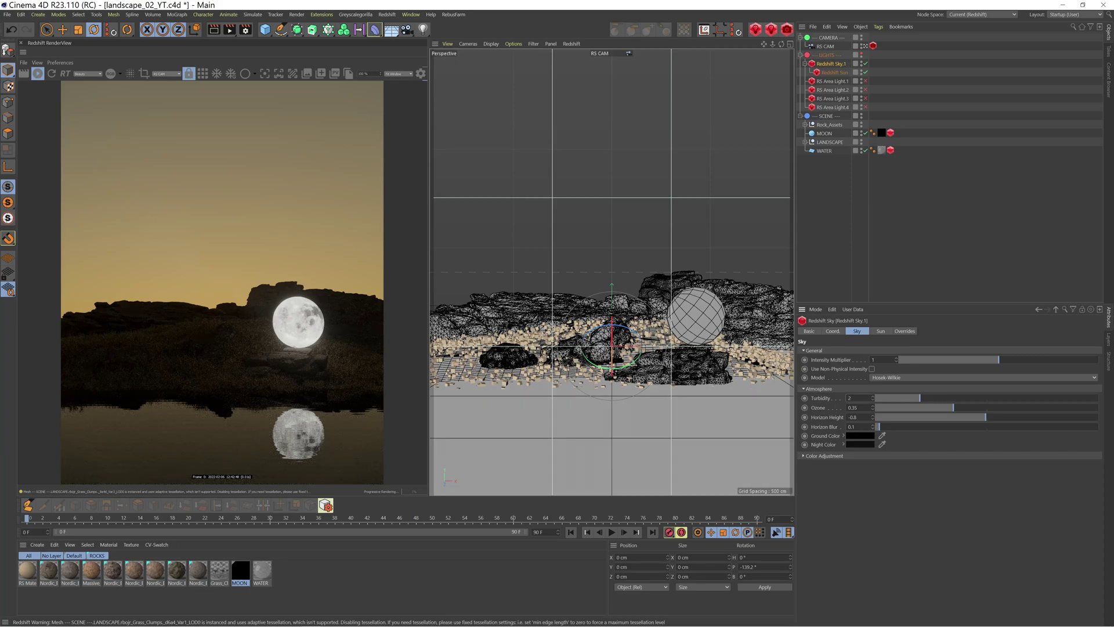
{"action": "double_click", "coordinate": [853, 416]}
{"action": "type", "text": "0"}
{"action": "key", "text": "Return"}
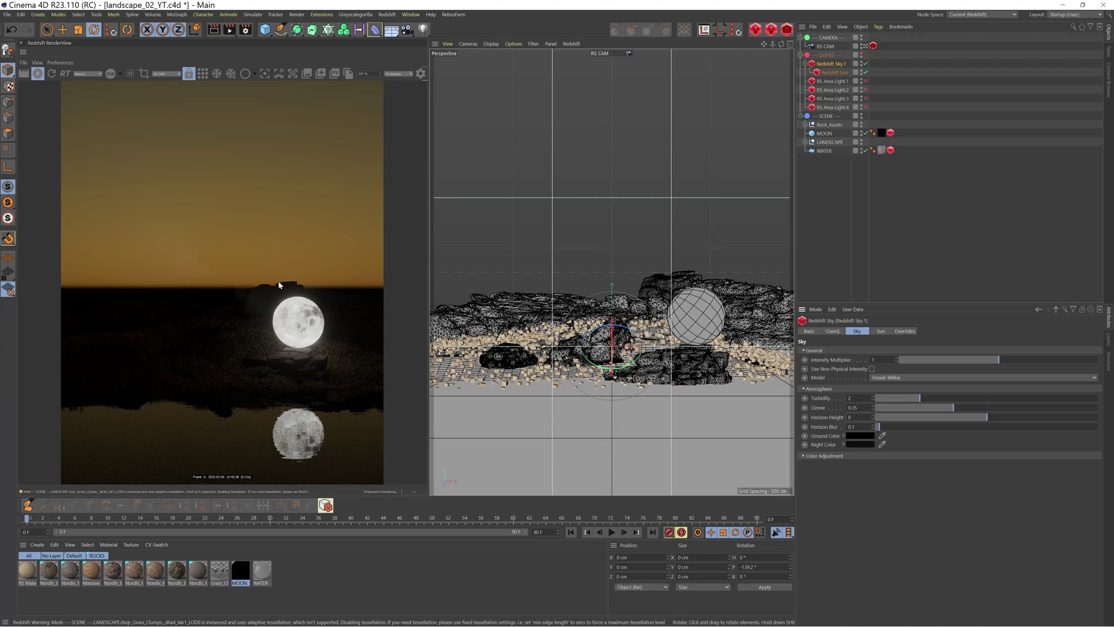
{"action": "left_click", "coordinate": [859, 417]}
{"action": "type", "text": "-0.8"}
{"action": "key", "text": "Return"}
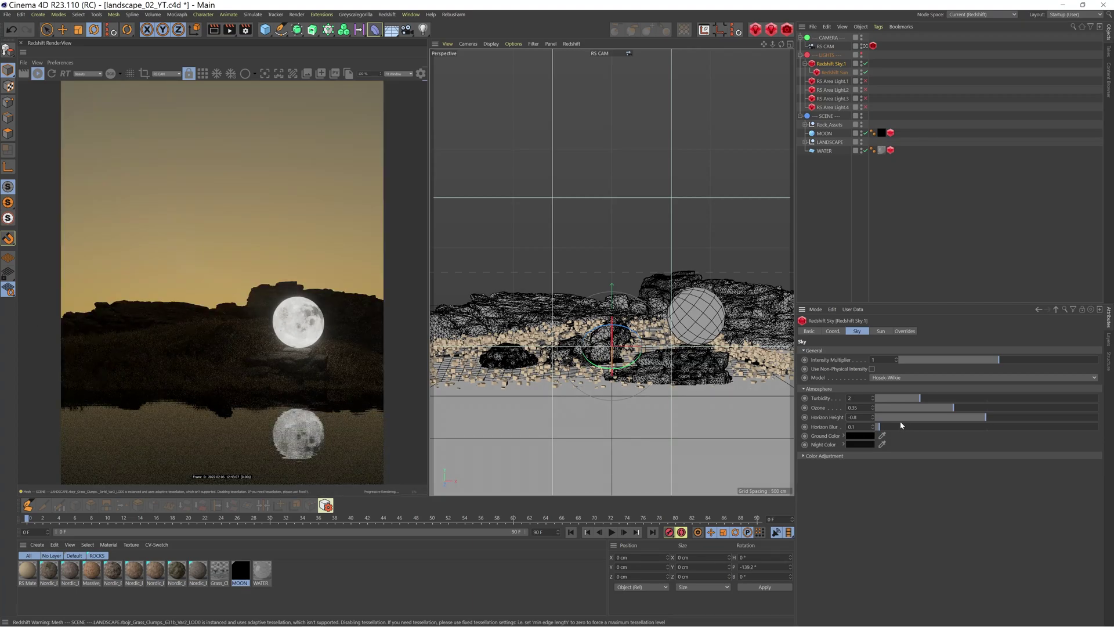
- Under Color Adjustment, try red-blue shift 0, then restore it to -0.05
{"action": "left_click", "coordinate": [864, 456]}
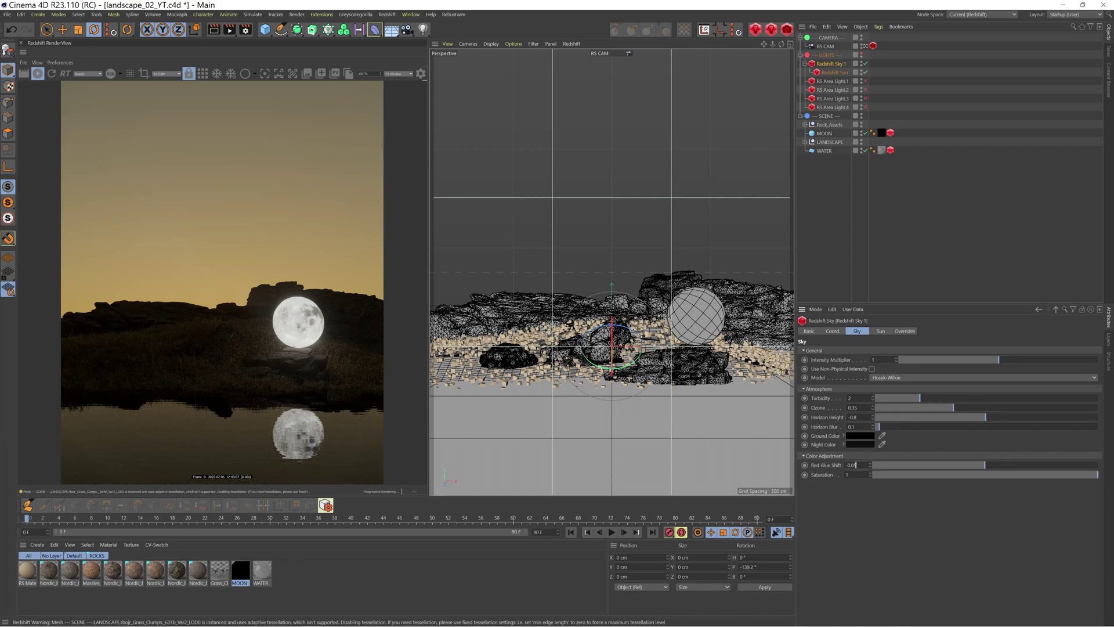
{"action": "double_click", "coordinate": [857, 465]}
{"action": "type", "text": "0"}
{"action": "key", "text": "Return"}
{"action": "type", "text": "5"}
{"action": "key", "text": "Return"}
- On the Sun tab, keep sun disk scale at 1 and try glow intensity 1 before reverting to 0.2
{"action": "left_click", "coordinate": [881, 332]}
{"action": "left_click", "coordinate": [858, 331]}
{"action": "left_click", "coordinate": [882, 332]}
{"action": "type", "text": "31"}
{"action": "key", "text": "Return"}
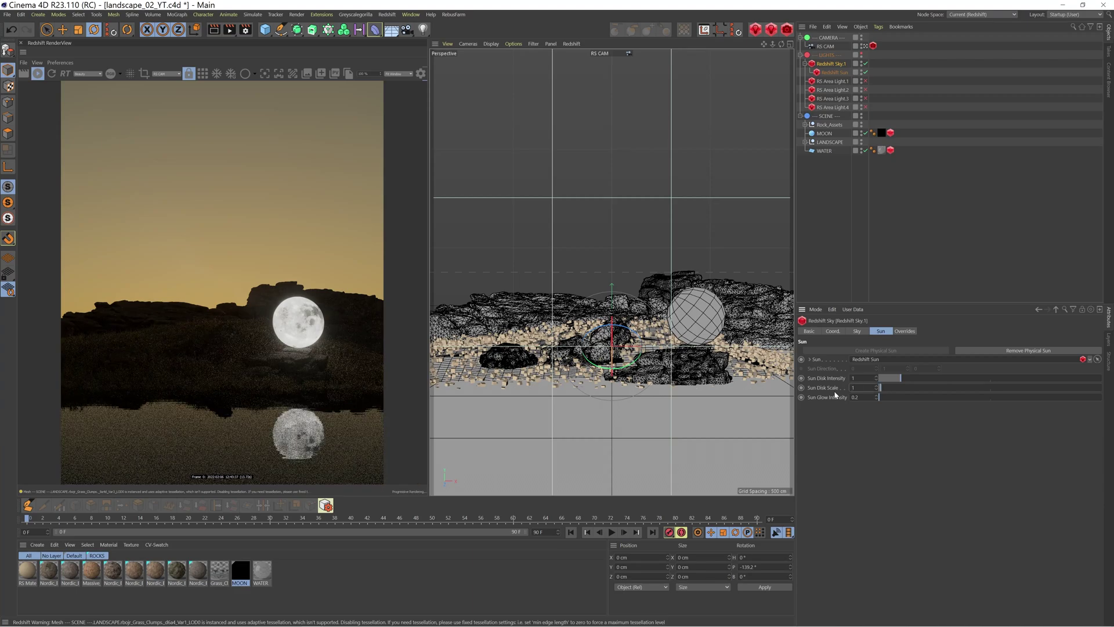
{"action": "key", "text": "Tab"}
{"action": "type", "text": "1"}
{"action": "key", "text": "Return"}
{"action": "type", "text": "0.2"}
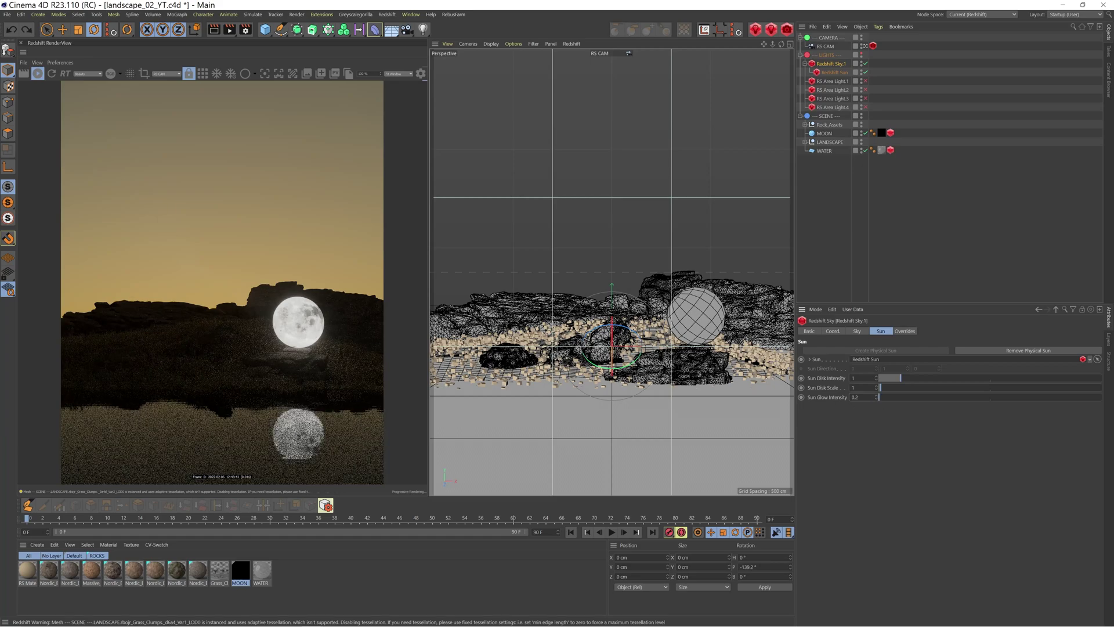
{"action": "key", "text": "Return"}
- Set sun disk scale to 3, return to the Sky tab, and deselect all objects
{"action": "left_click", "coordinate": [844, 388]}
{"action": "type", "text": "3"}
{"action": "key", "text": "Return"}
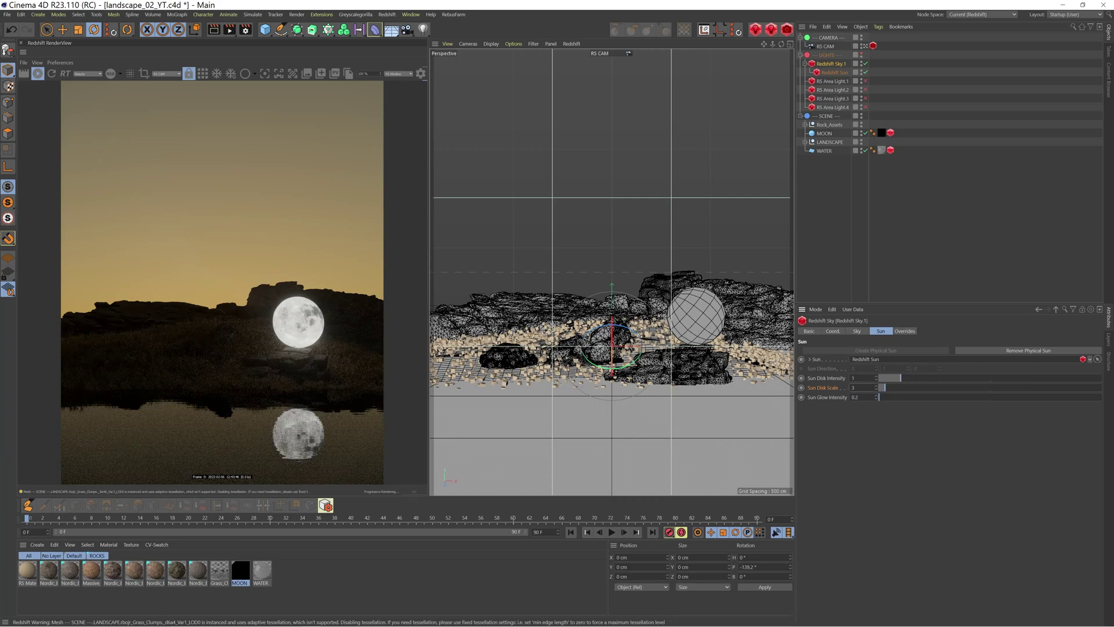
{"action": "left_click", "coordinate": [865, 332]}
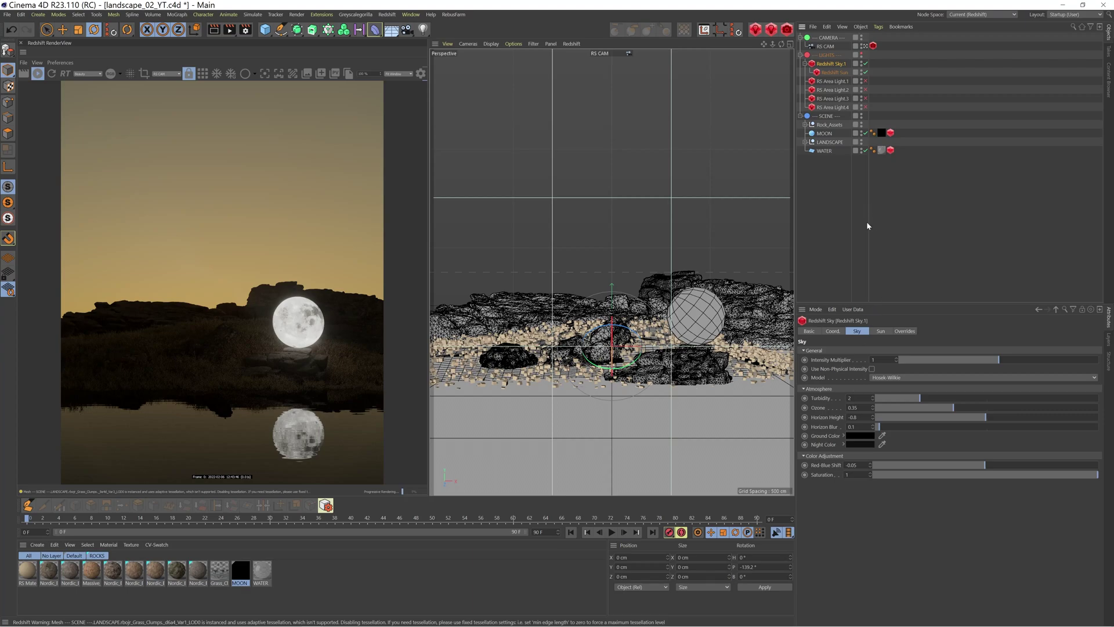
{"action": "left_click", "coordinate": [885, 238]}
- Collapse the sky and select RS Area Light.1, toggling its render switch
{"action": "left_click", "coordinate": [806, 64]}
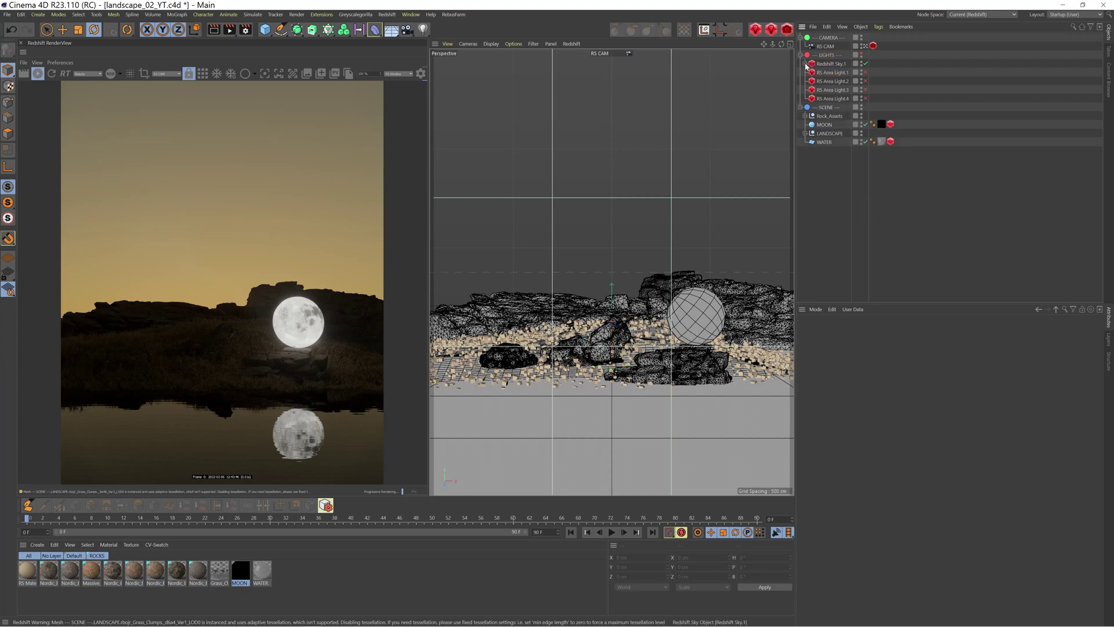
{"action": "left_click", "coordinate": [850, 74]}
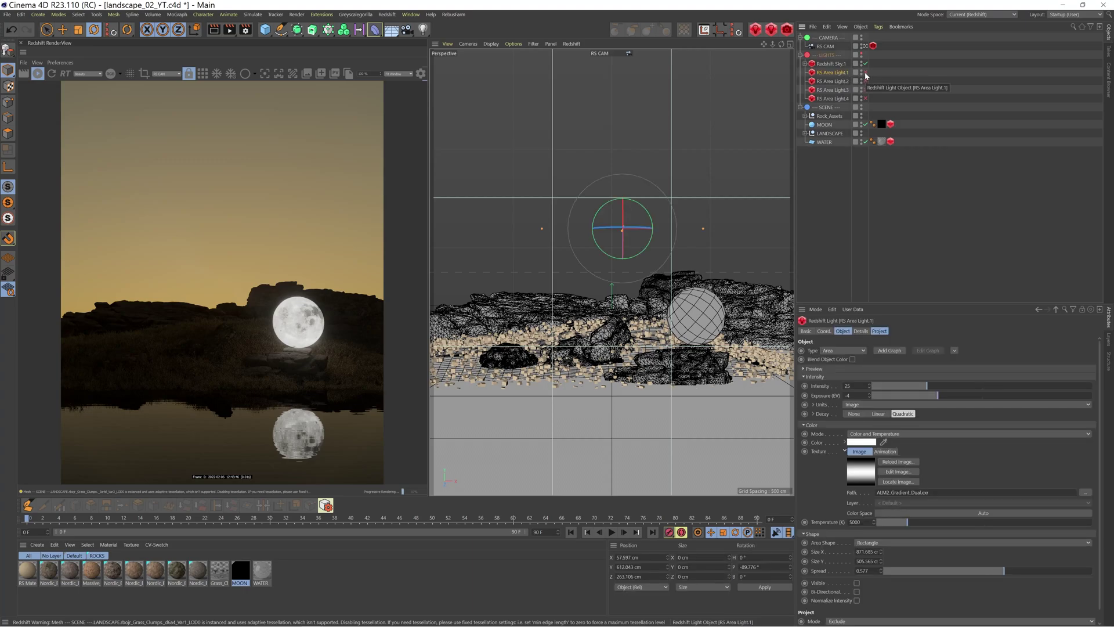
{"action": "left_click", "coordinate": [865, 73]}
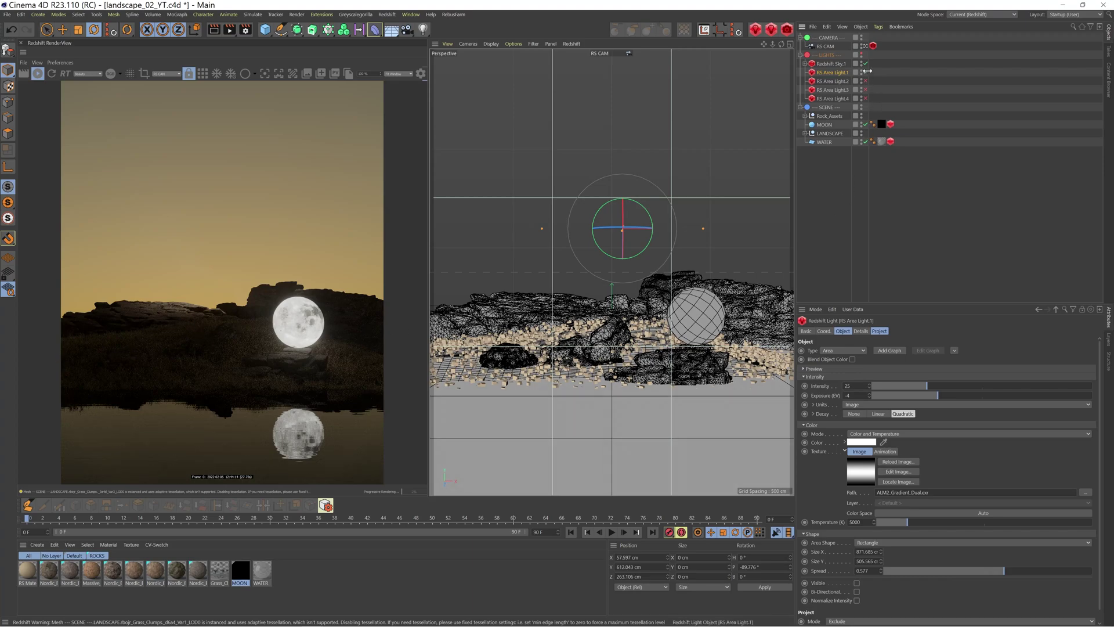
{"action": "left_click", "coordinate": [866, 73]}
- Try spread 1 and 0.5 on RS Area Light.1, restore 0.577, and enable area lights 1 and 2
{"action": "left_click", "coordinate": [862, 570]}
{"action": "key", "text": "BackSpace"}
{"action": "key", "text": "BackSpace"}
{"action": "type", "text": "1"}
{"action": "key", "text": "Return"}
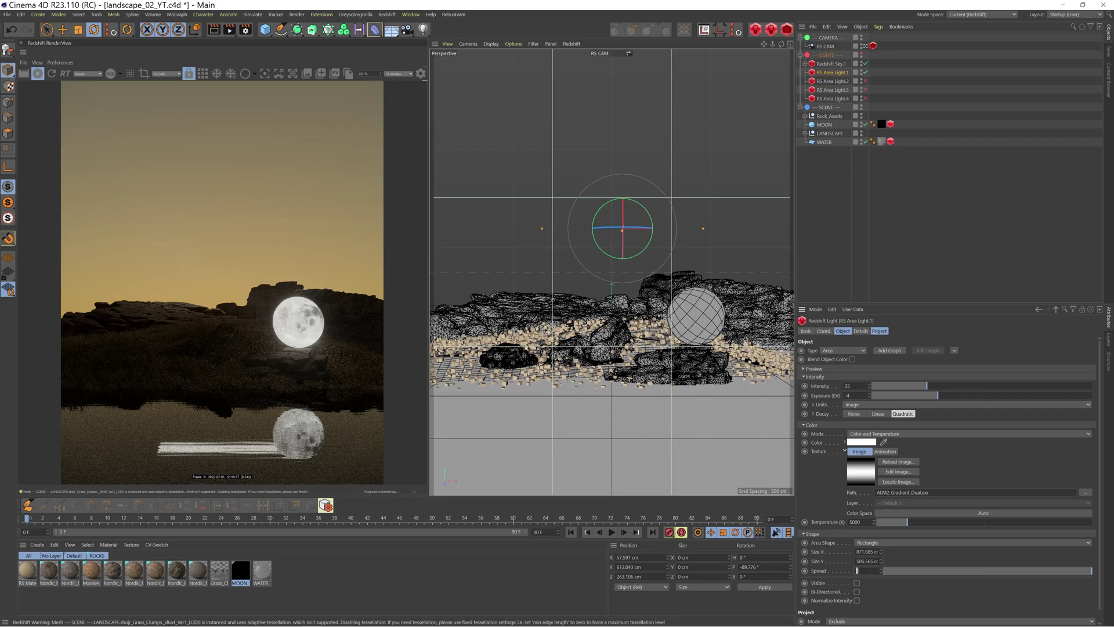
{"action": "type", "text": "0.5"}
{"action": "key", "text": "Return"}
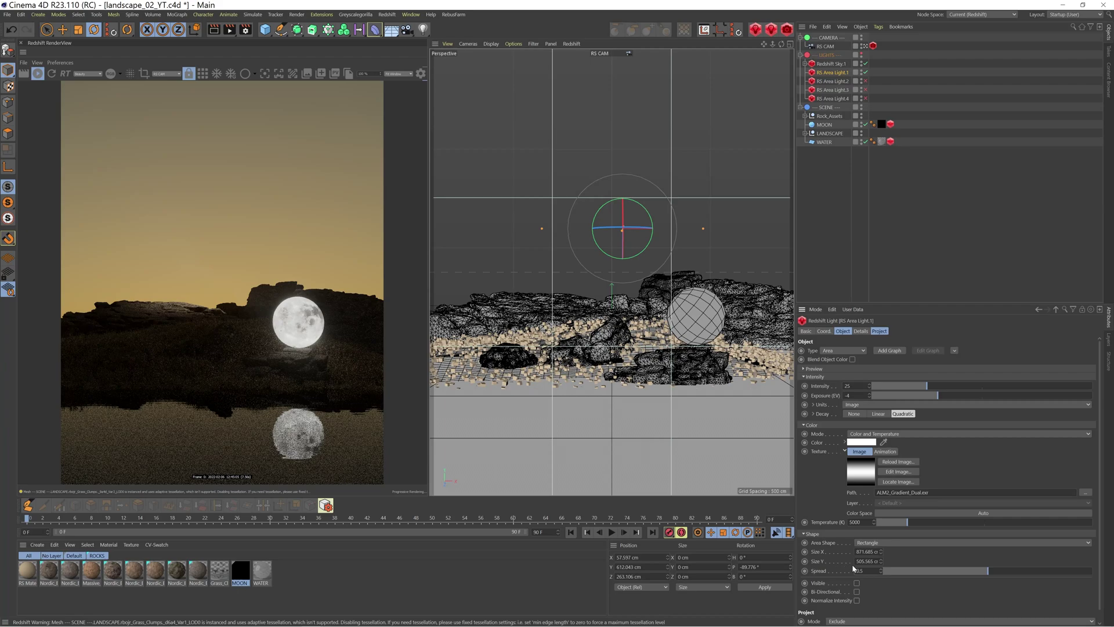
{"action": "type", "text": "77"}
{"action": "key", "text": "Return"}
{"action": "left_click", "coordinate": [866, 72]}
{"action": "left_click", "coordinate": [865, 80]}
- Select RS Area Light.2, leave the RS CAM view, orbit around the rocks, and set spread 0.75
{"action": "left_click", "coordinate": [833, 82]}
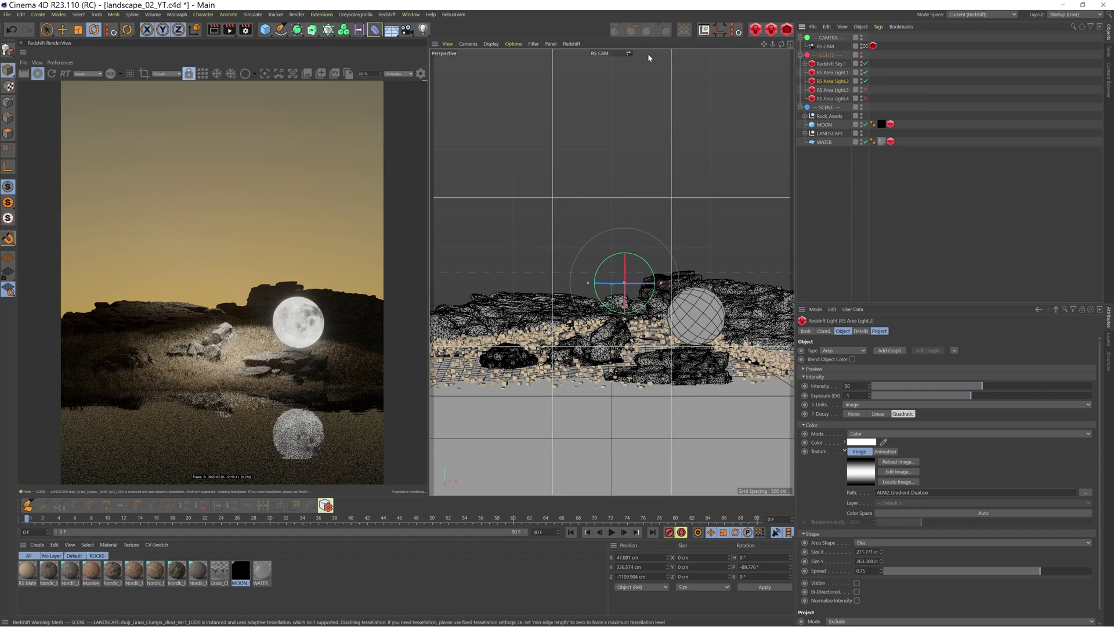
{"action": "left_click", "coordinate": [865, 46]}
{"action": "left_click_drag", "start_coordinate": [609, 302], "coordinate": [577, 370], "text": "alt"}
{"action": "scroll", "coordinate": [577, 370], "scroll_direction": "up", "scroll_amount": 3}
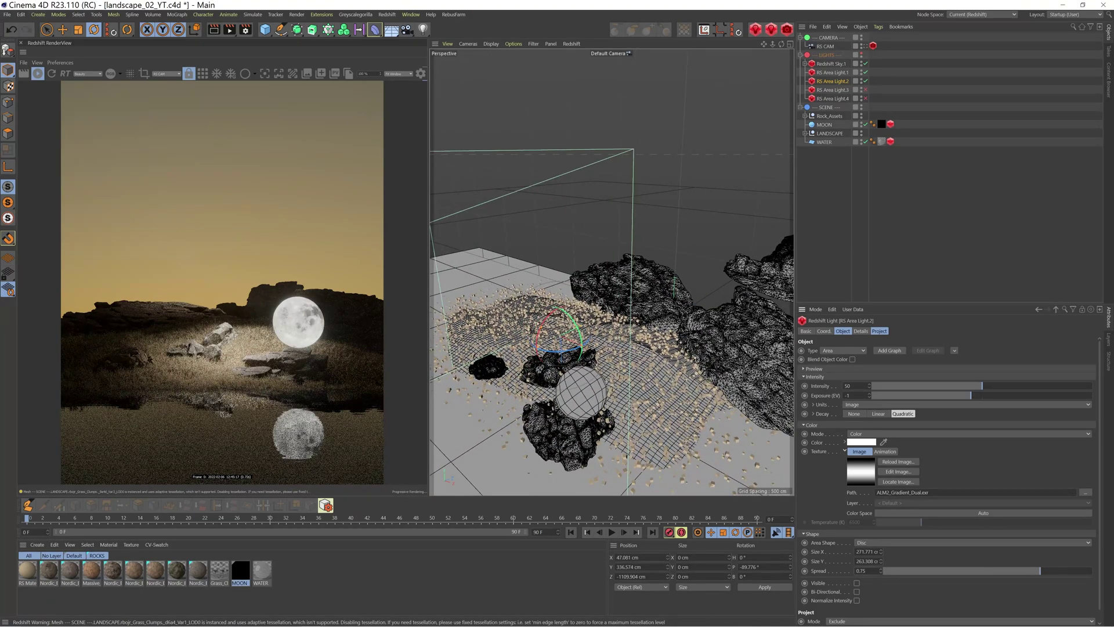
{"action": "type", "text": "5"}
{"action": "key", "text": "Return"}
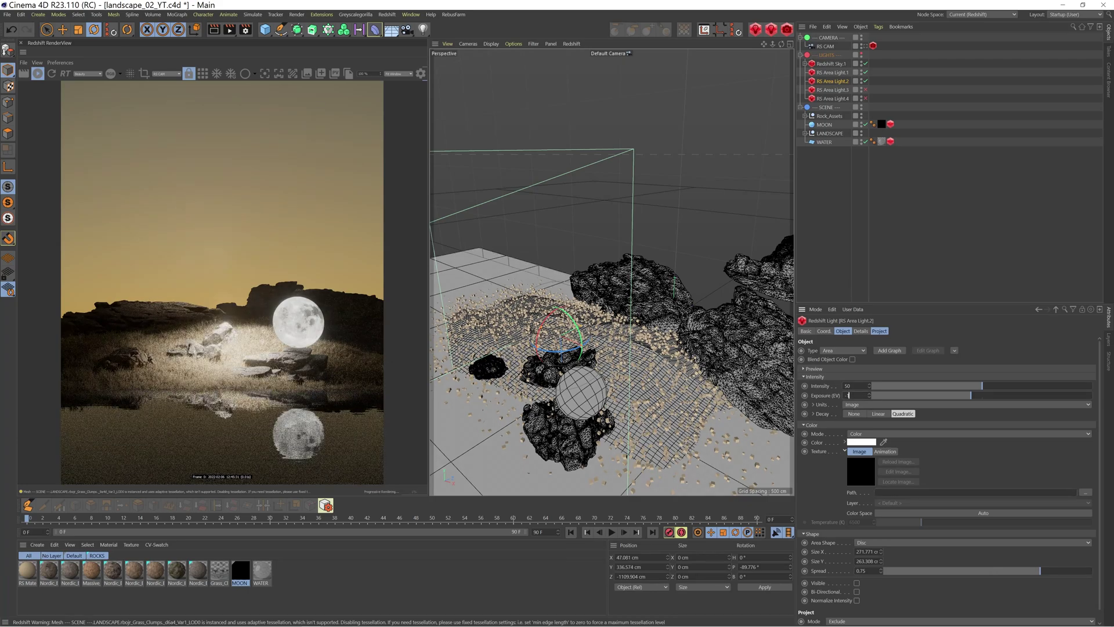
- Try exposure -2 and spread 1 on RS Area Light.2, keeping exposure -1 and spread 0.75
{"action": "left_click_drag", "start_coordinate": [870, 396], "coordinate": [856, 395]}
{"action": "key", "text": "ctrl+z"}
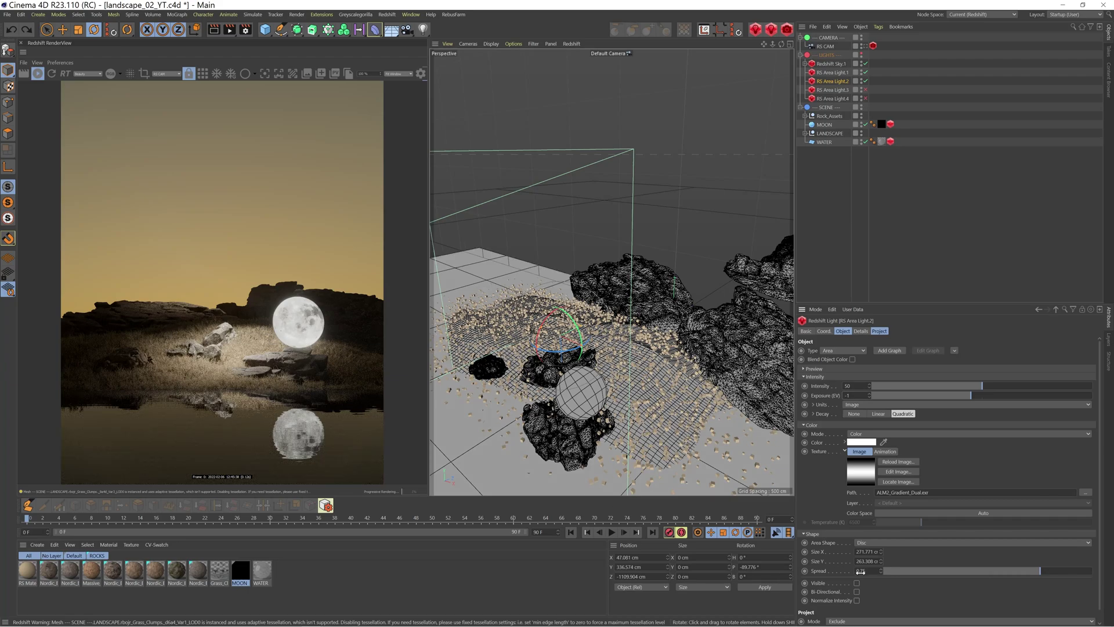
{"action": "type", "text": "1"}
{"action": "key", "text": "Return"}
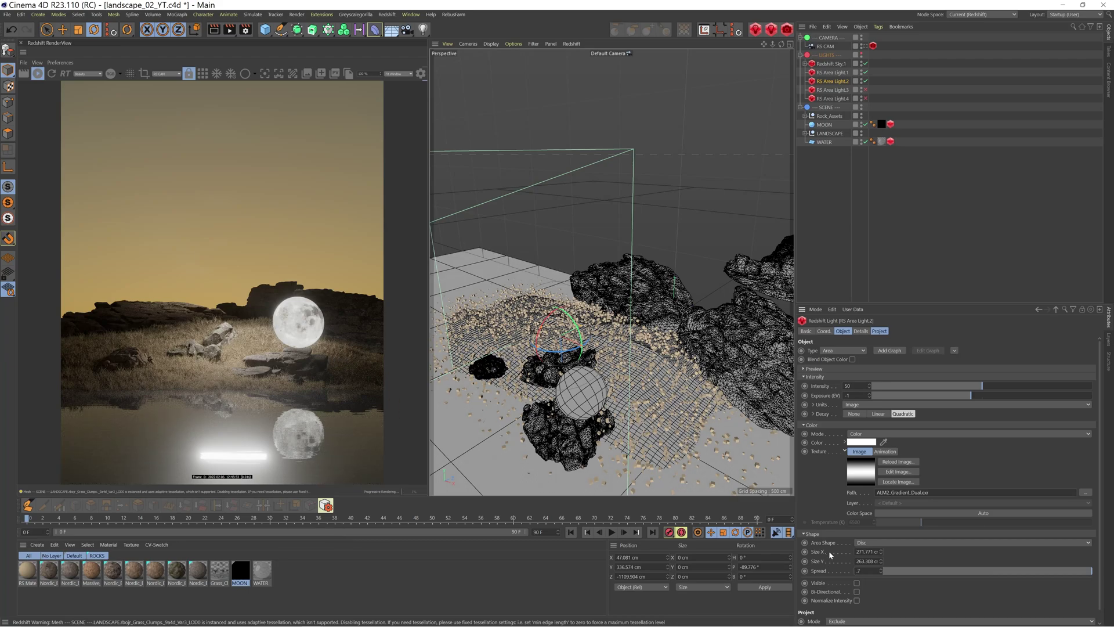
{"action": "type", "text": "5"}
{"action": "key", "text": "Return"}
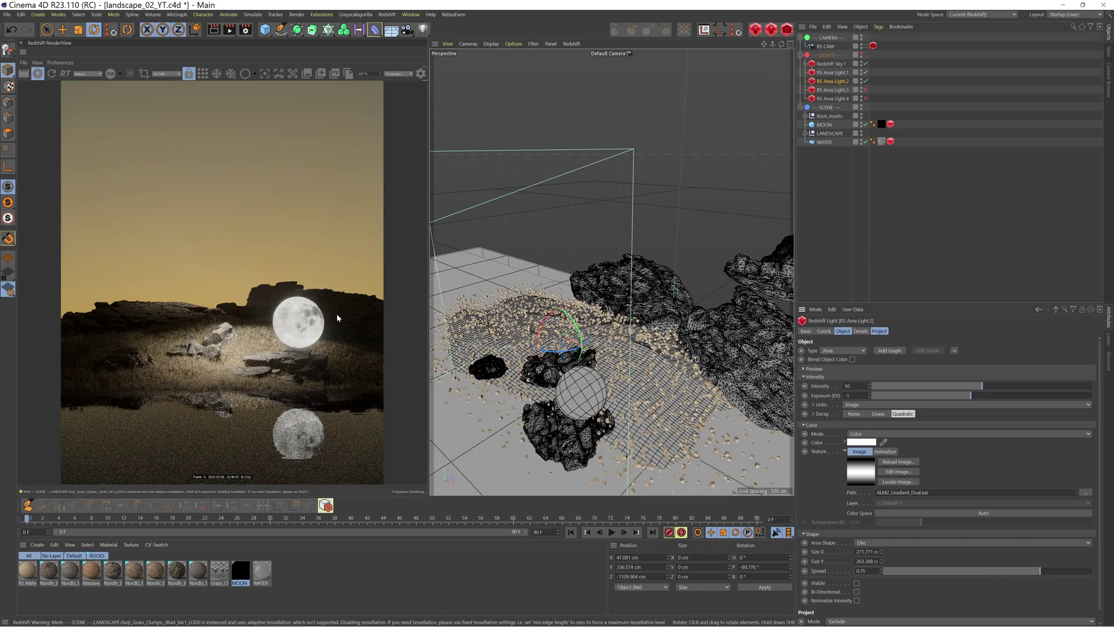
{"action": "left_click", "coordinate": [865, 98]}
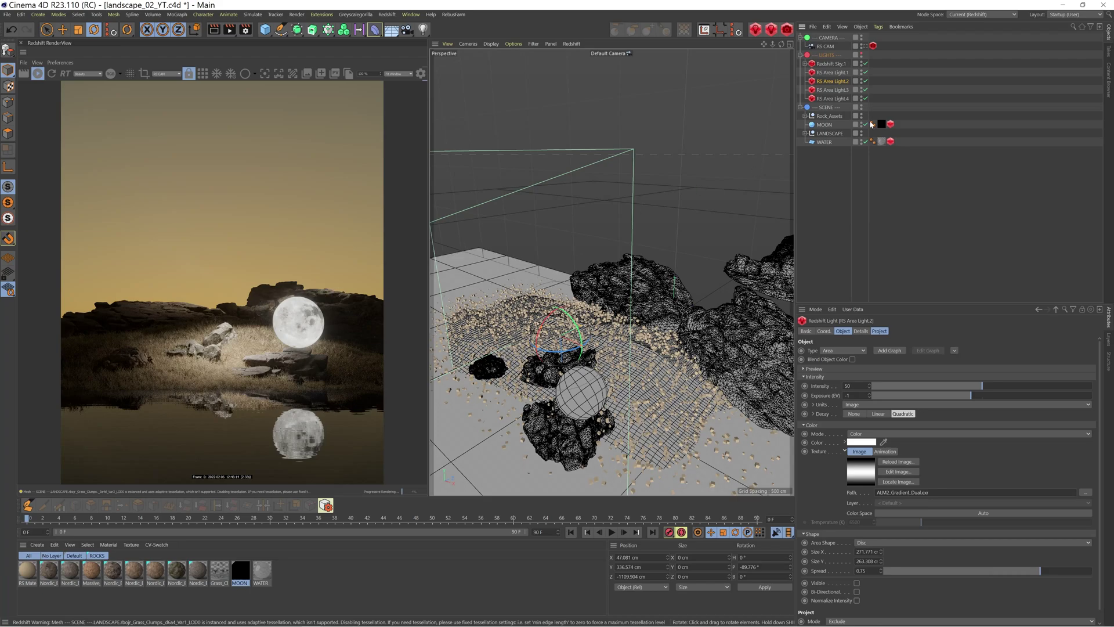
{"action": "left_click", "coordinate": [866, 90]}
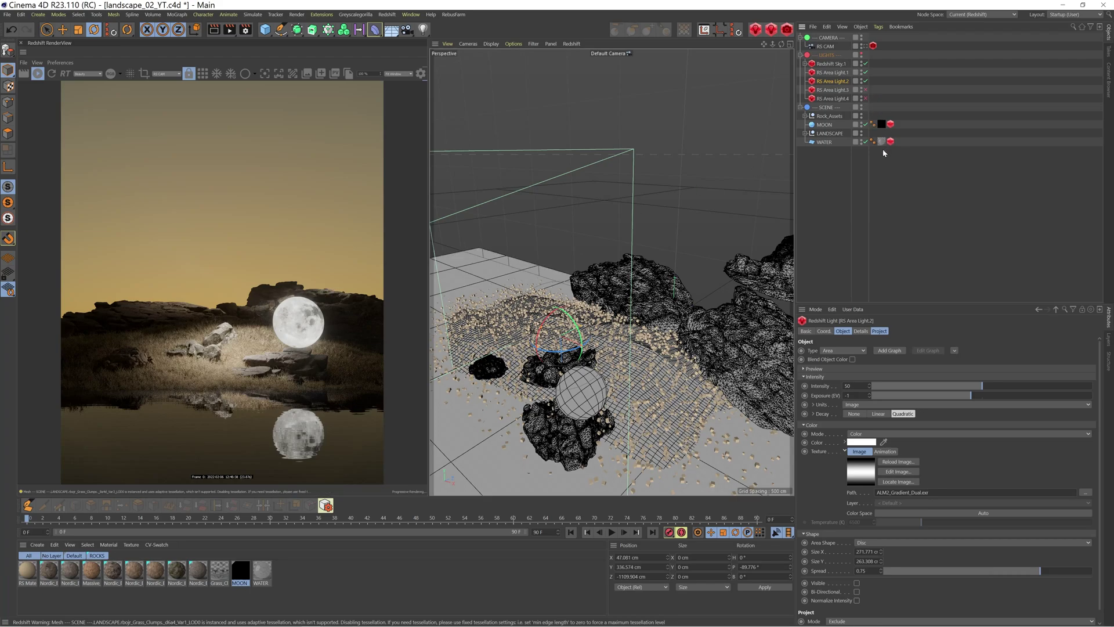
{"action": "left_click", "coordinate": [865, 99]}
{"action": "left_click", "coordinate": [866, 90]}
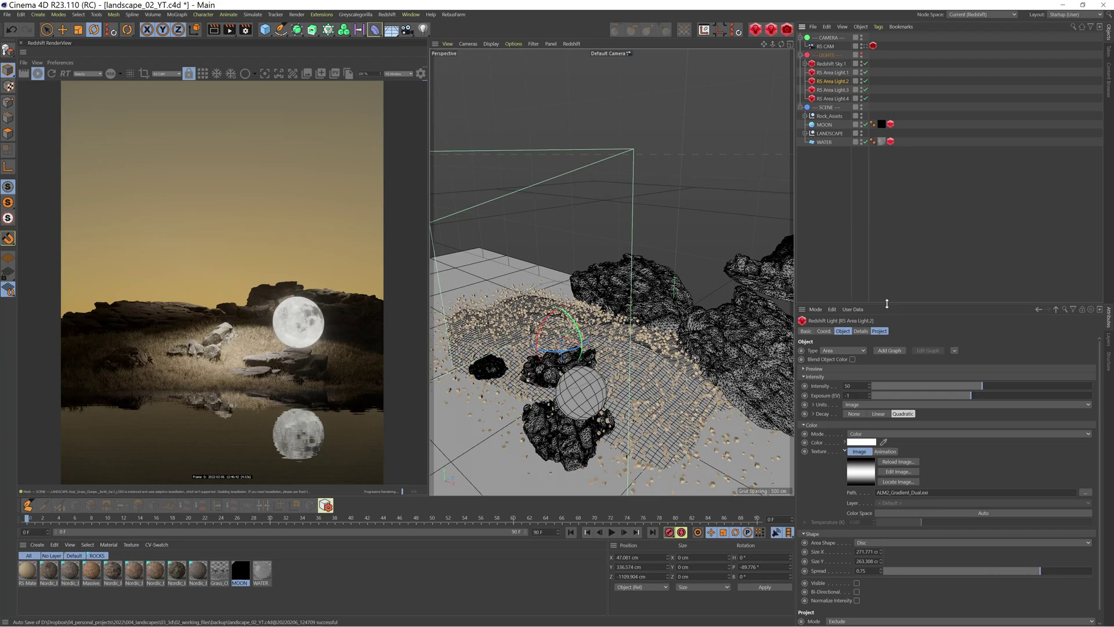
- In the RenderView post-effects, switch off Bloom and Flare and enable Photographic Exposure
{"action": "left_click", "coordinate": [421, 73]}
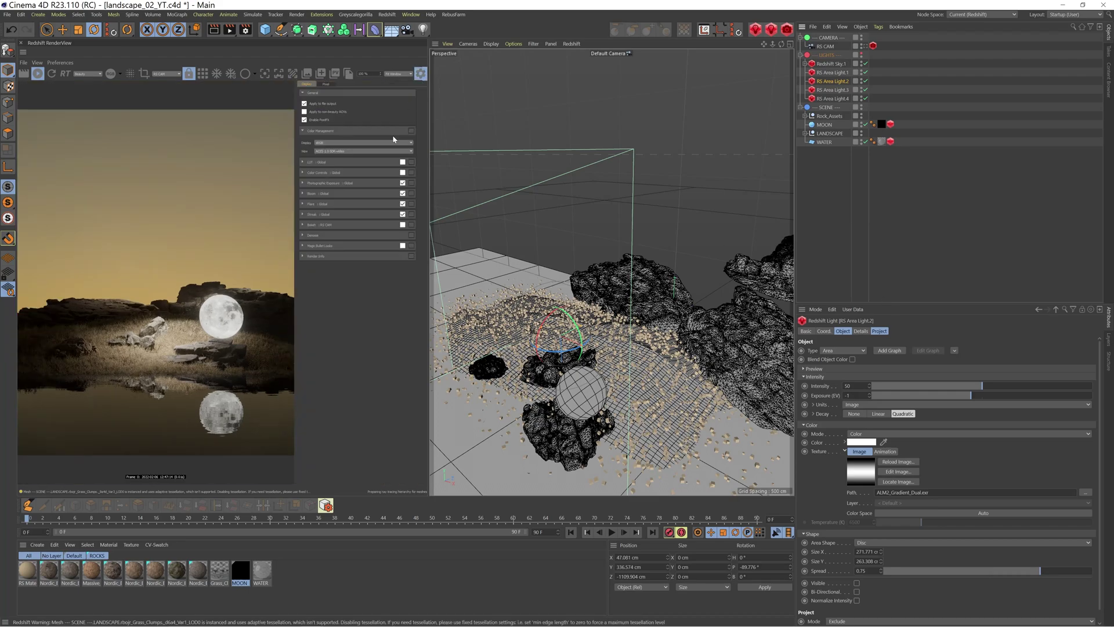
{"action": "left_click", "coordinate": [402, 194]}
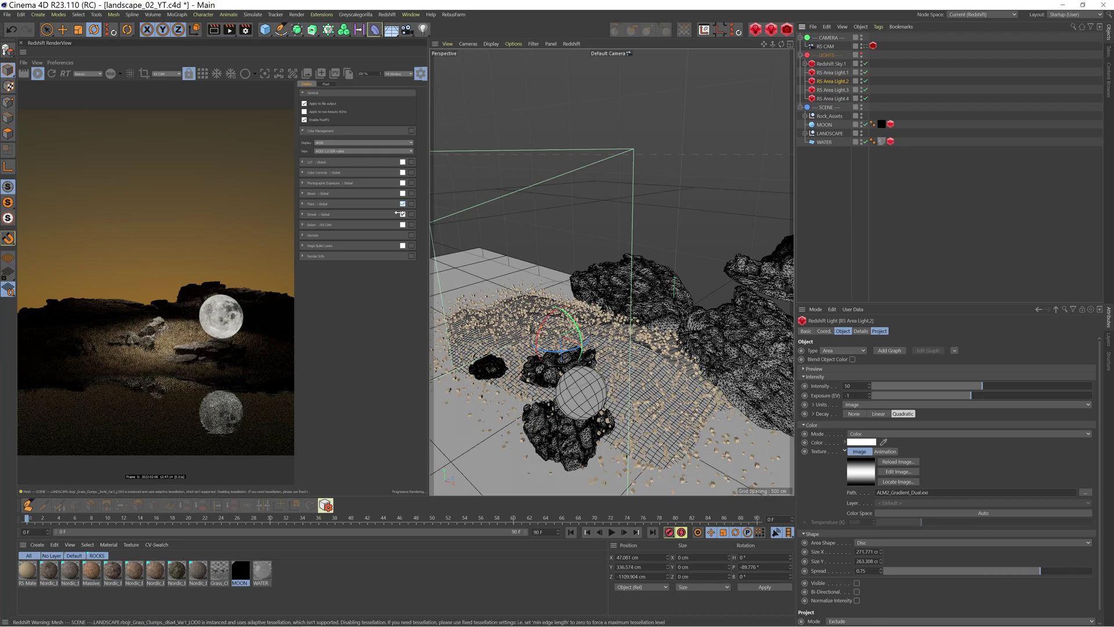
{"action": "left_click", "coordinate": [402, 203]}
{"action": "left_click", "coordinate": [403, 183]}
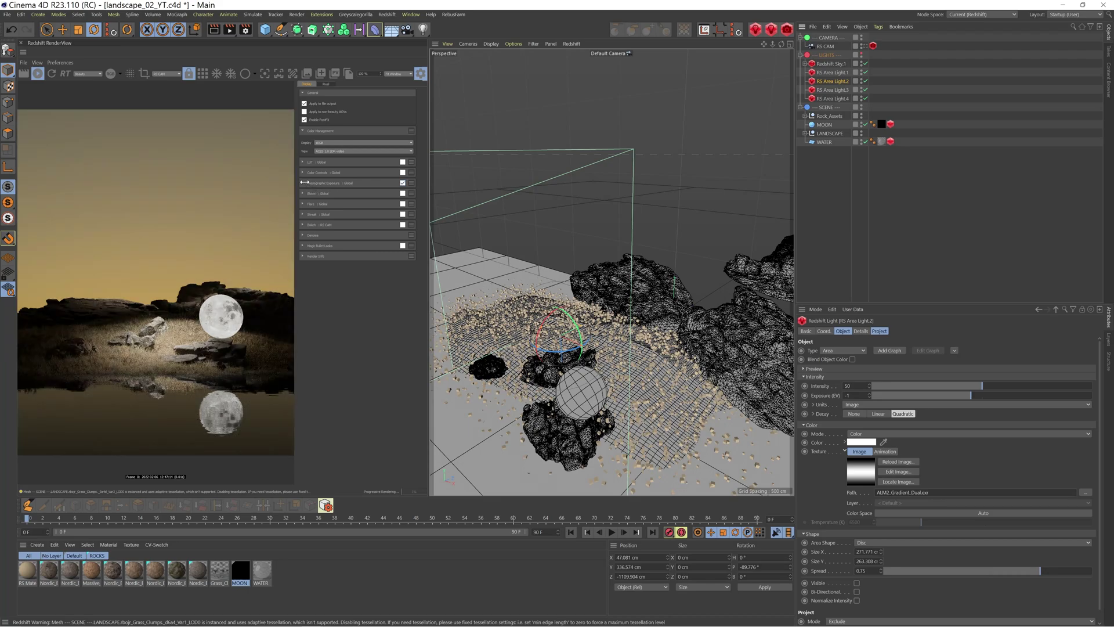
- Set Photographic Exposure to shutter time ratio 100 and F-Stop 5.6, and toggle Allow Desaturation
{"action": "left_click", "coordinate": [303, 183]}
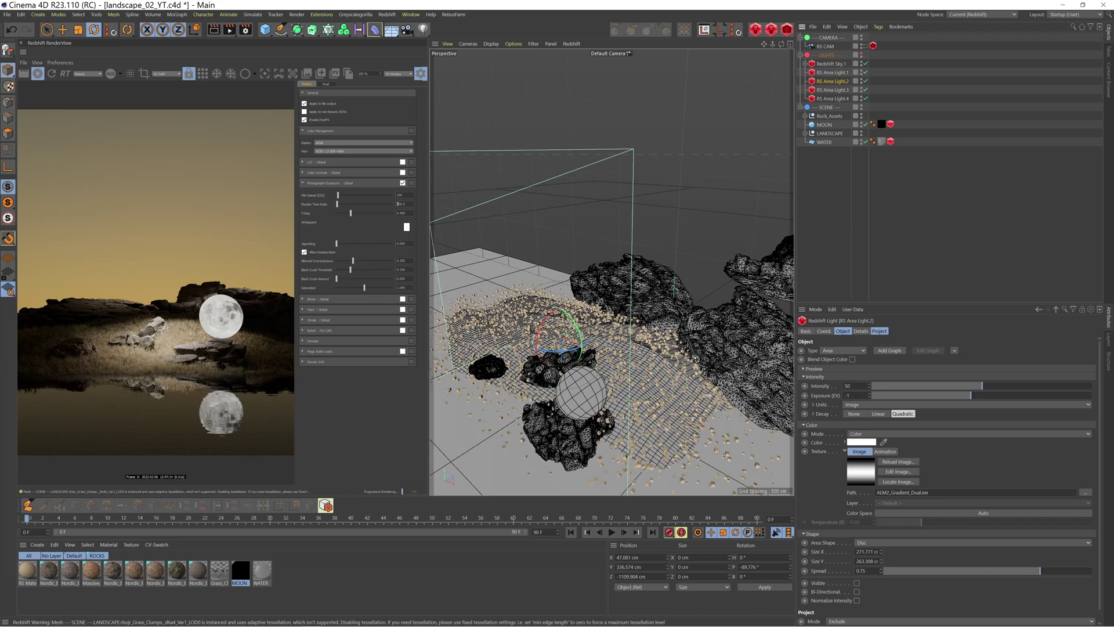
{"action": "key", "text": "Tab"}
{"action": "type", "text": "8"}
{"action": "key", "text": "Return"}
{"action": "left_click_drag", "start_coordinate": [348, 213], "coordinate": [351, 213]}
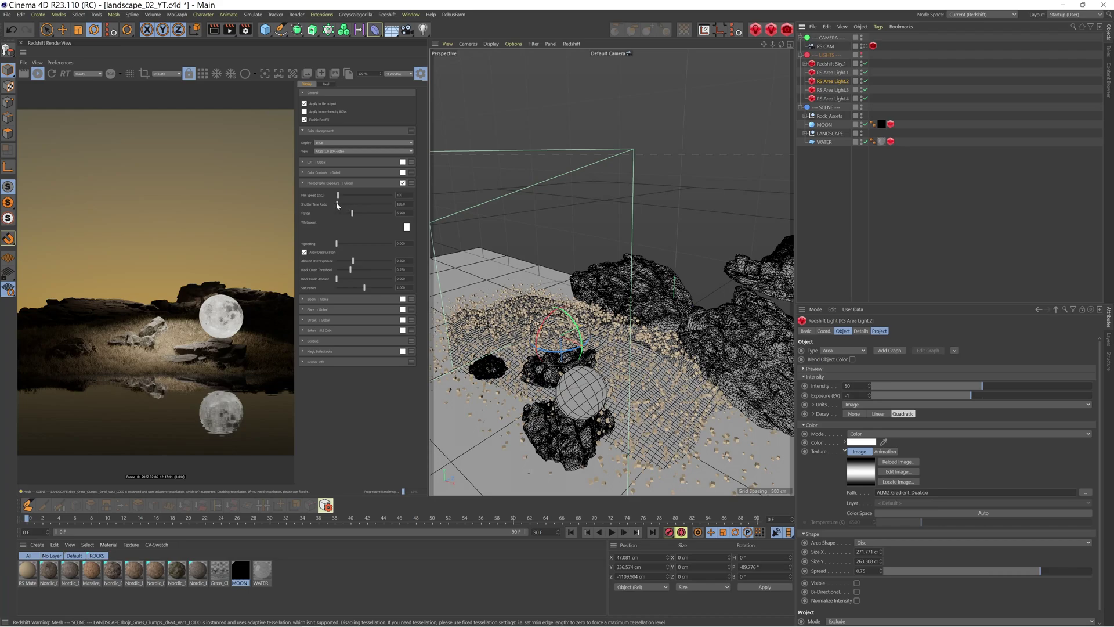
{"action": "left_click_drag", "start_coordinate": [340, 206], "coordinate": [337, 207]}
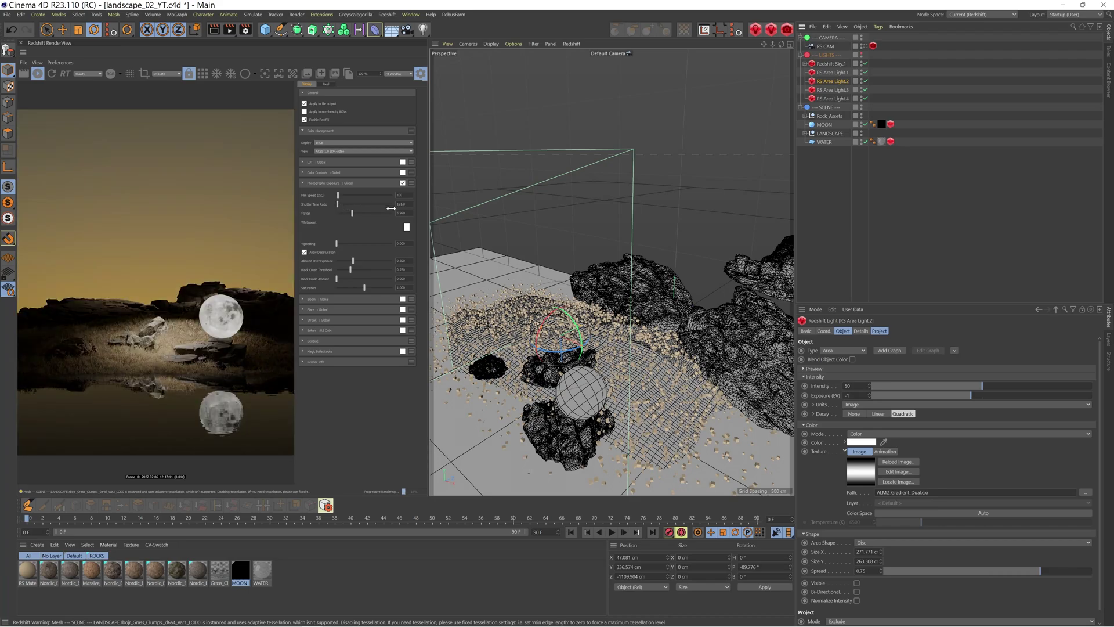
{"action": "type", "text": "100"}
{"action": "key", "text": "Tab"}
{"action": "type", "text": "5.6"}
{"action": "key", "text": "Return"}
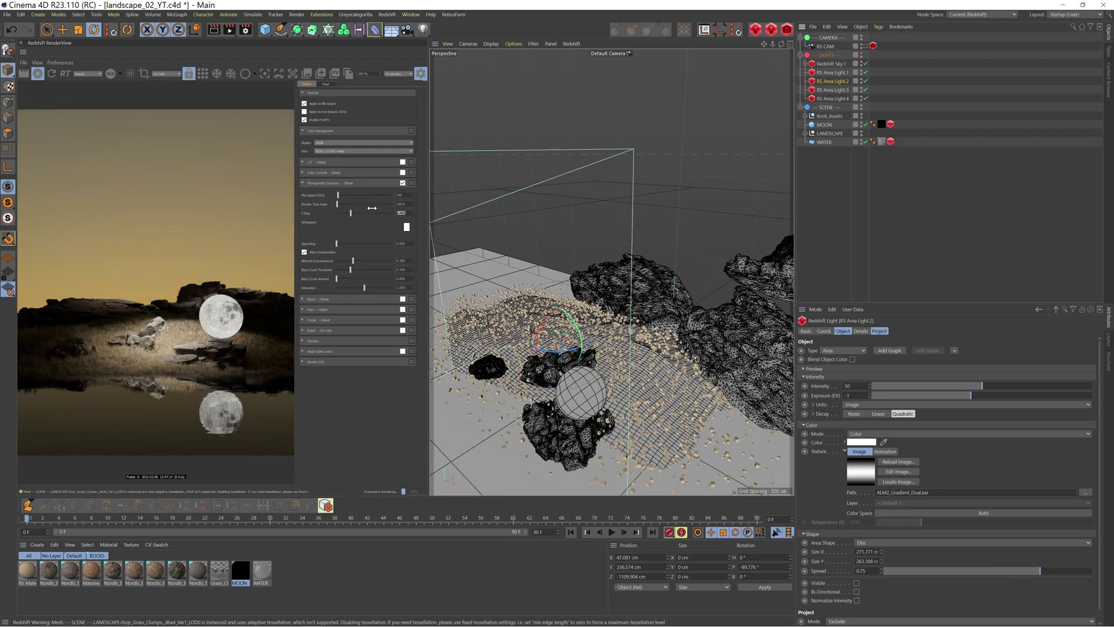
{"action": "left_click", "coordinate": [304, 252]}
- Enable Bloom and Streak, and lower the Bloom threshold for a stronger glow
{"action": "left_click", "coordinate": [322, 183]}
{"action": "left_click", "coordinate": [403, 193]}
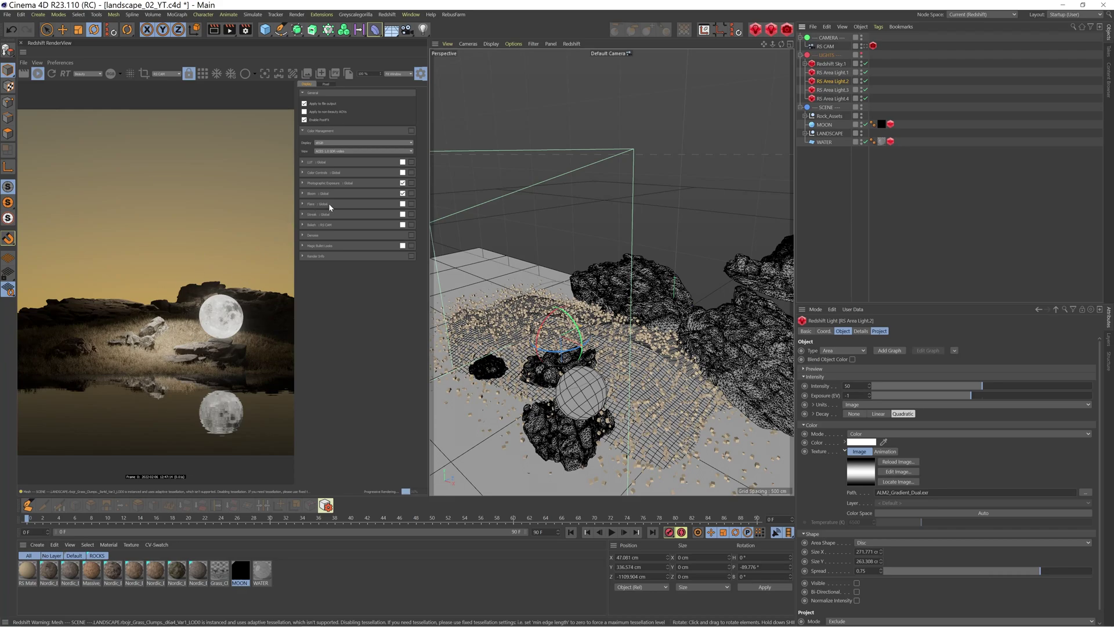
{"action": "left_click", "coordinate": [403, 214]}
{"action": "left_click", "coordinate": [302, 215]}
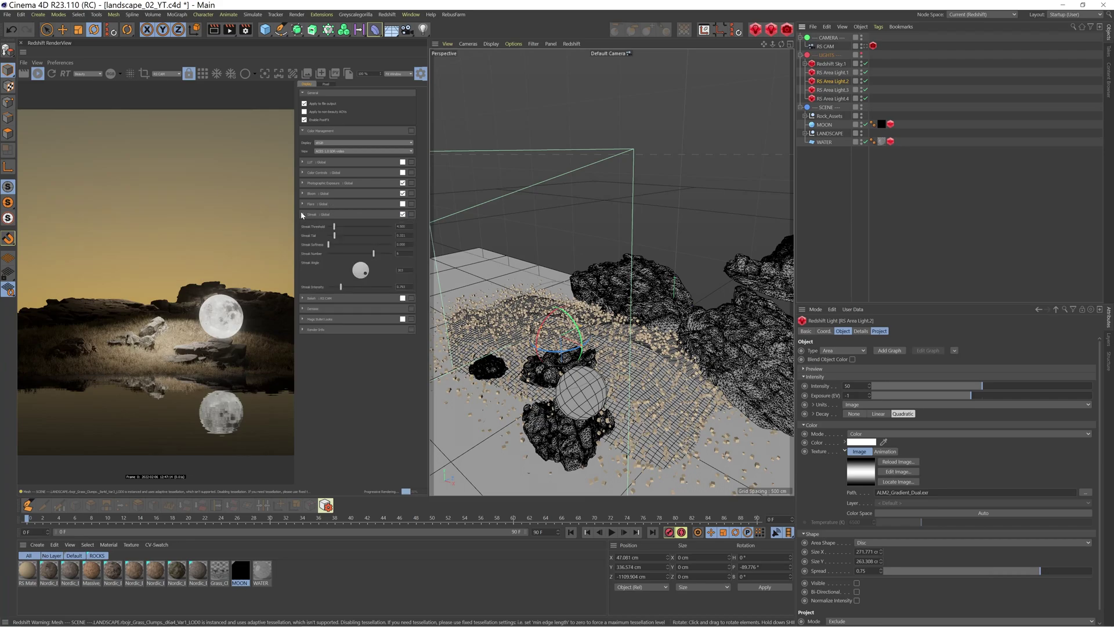
{"action": "left_click", "coordinate": [302, 194]}
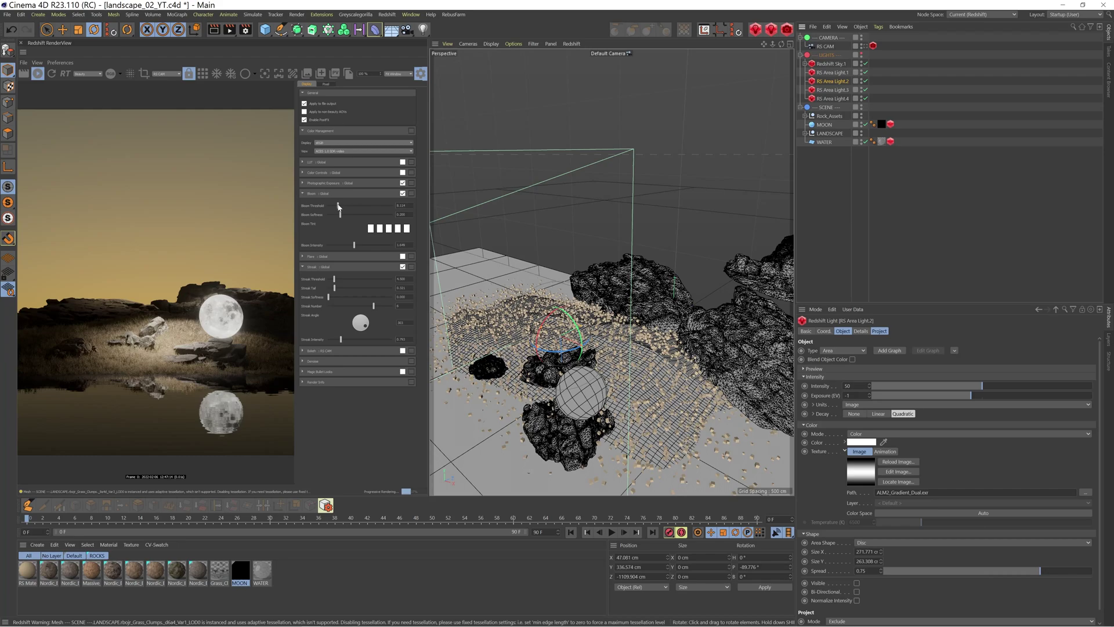
{"action": "left_click_drag", "start_coordinate": [339, 206], "coordinate": [334, 206]}
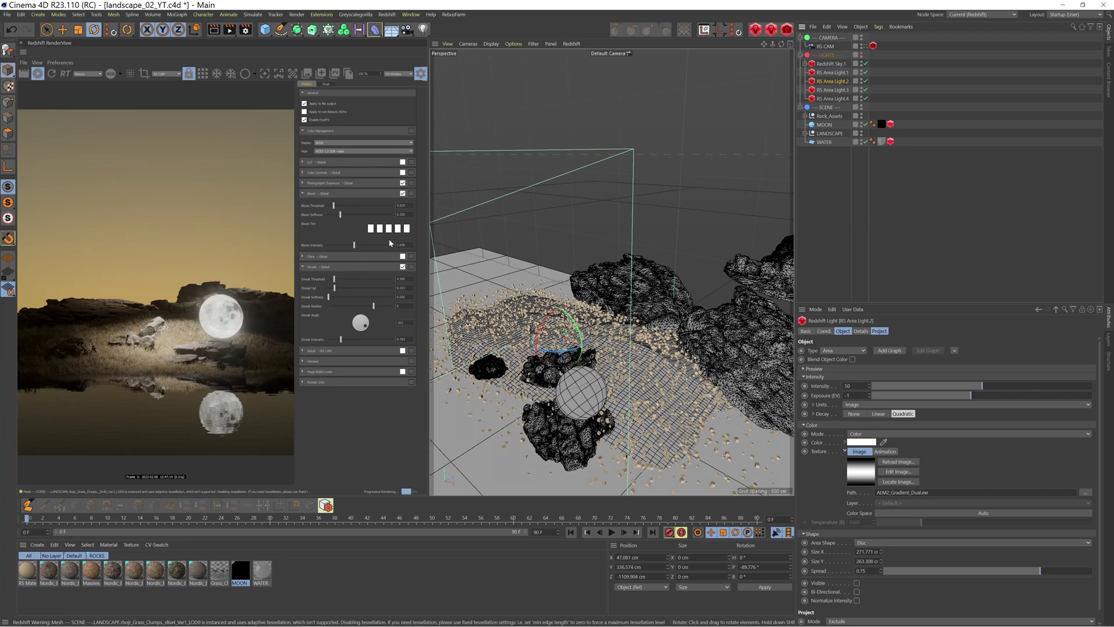
{"action": "left_click", "coordinate": [303, 194]}
{"action": "left_click", "coordinate": [304, 214]}
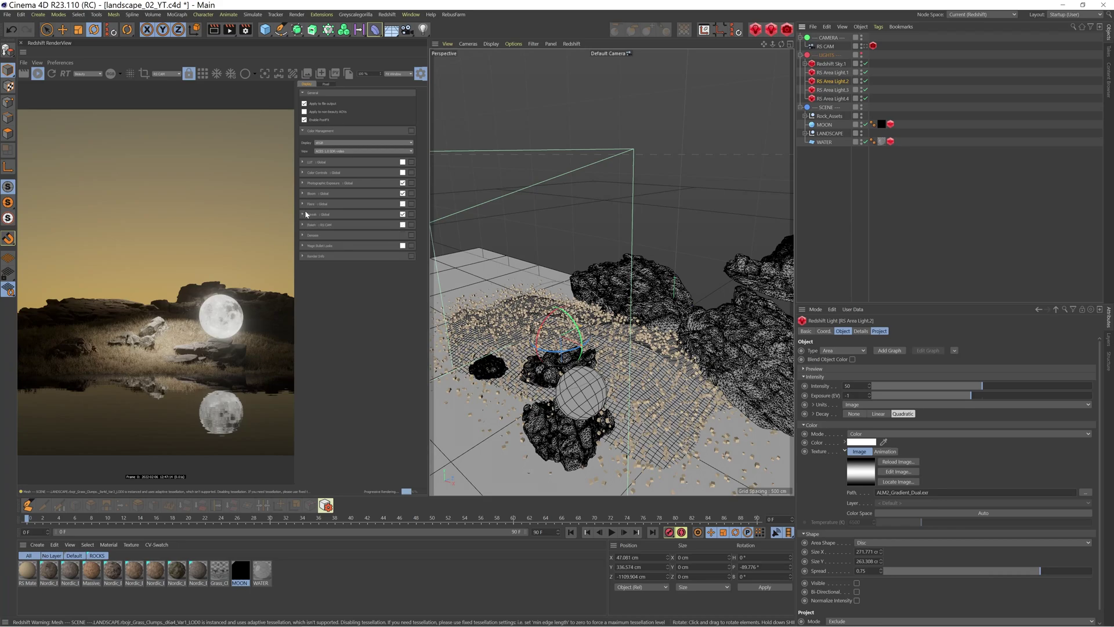
- Enable Flare and set its intensity to about 0.675
{"action": "left_click", "coordinate": [402, 204]}
{"action": "left_click", "coordinate": [302, 203]}
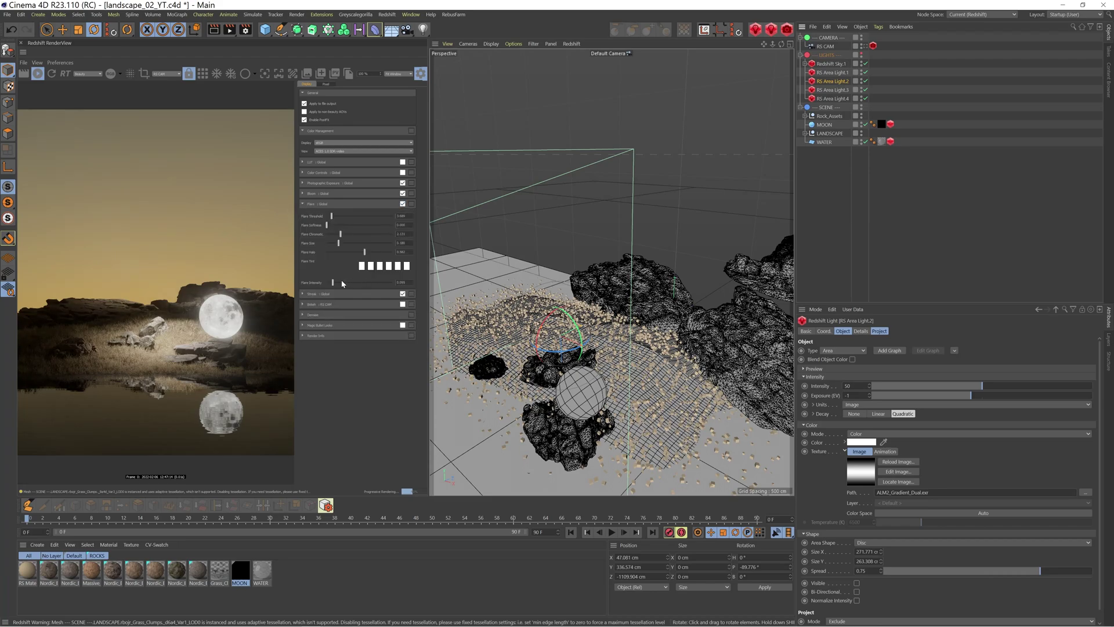
{"action": "left_click_drag", "start_coordinate": [333, 283], "coordinate": [393, 282]}
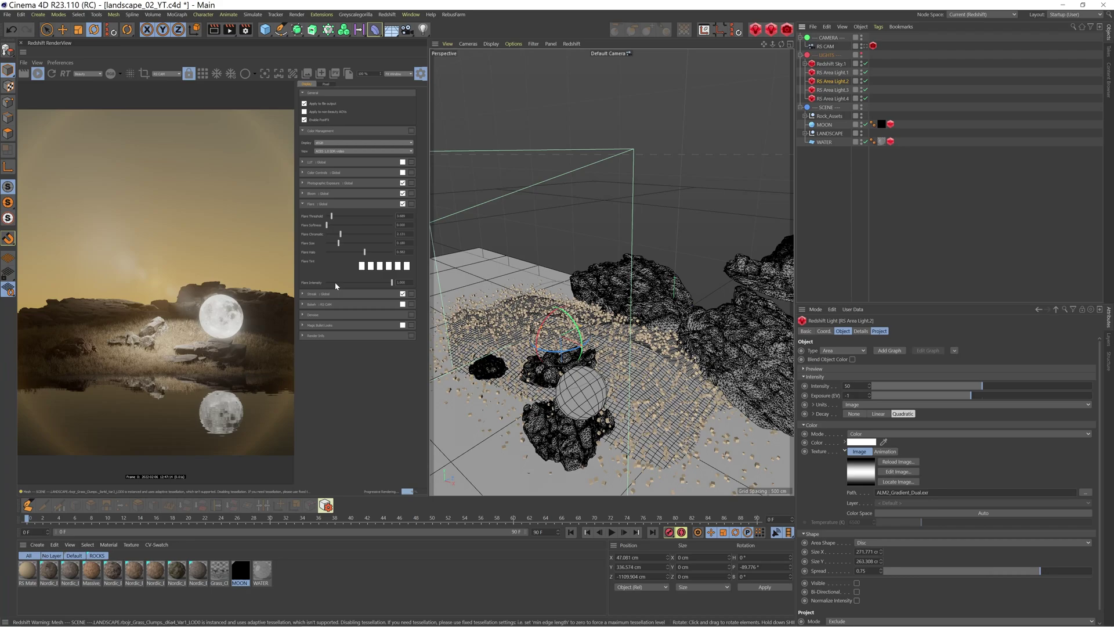
{"action": "left_click_drag", "start_coordinate": [393, 282], "coordinate": [332, 287]}
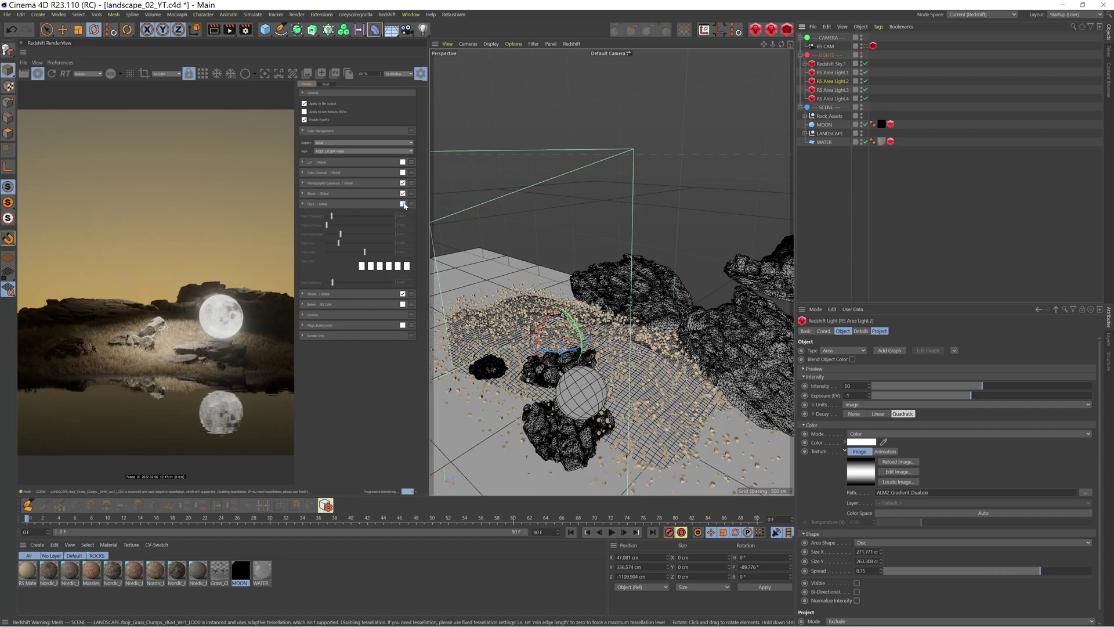
- Hide the post-effects panel and look through RS CAM in the viewport again
{"action": "left_click", "coordinate": [421, 73]}
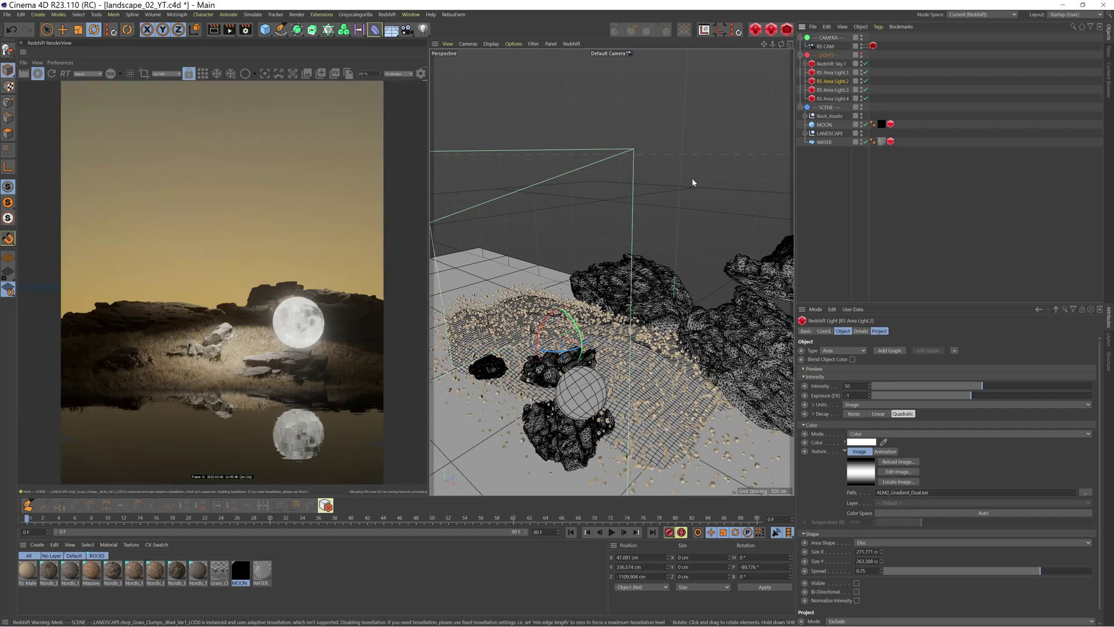
{"action": "left_click", "coordinate": [864, 46]}
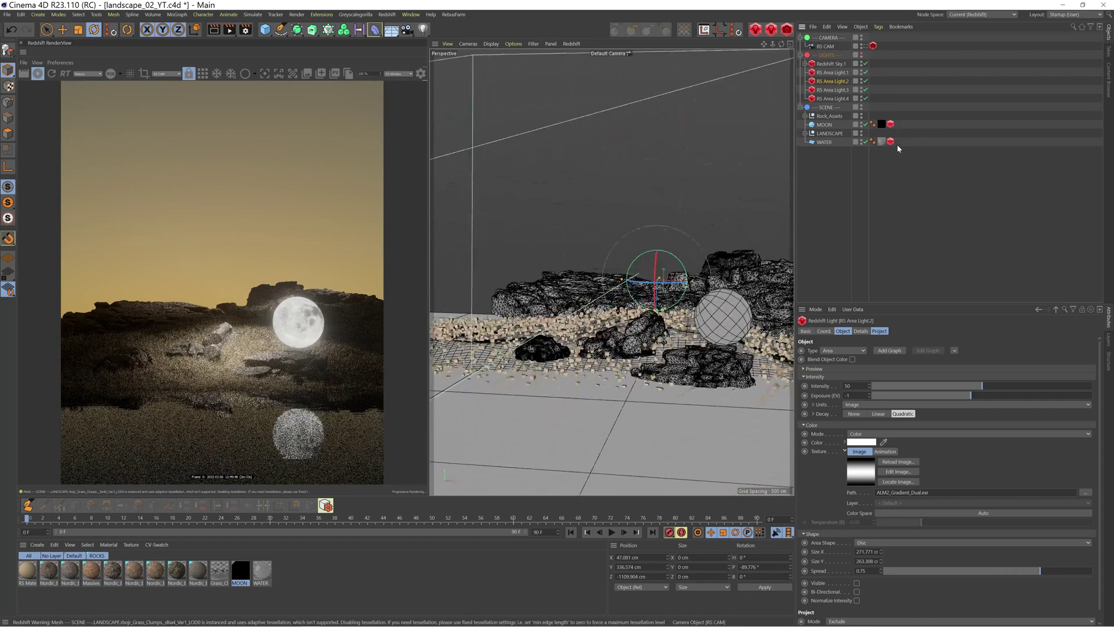